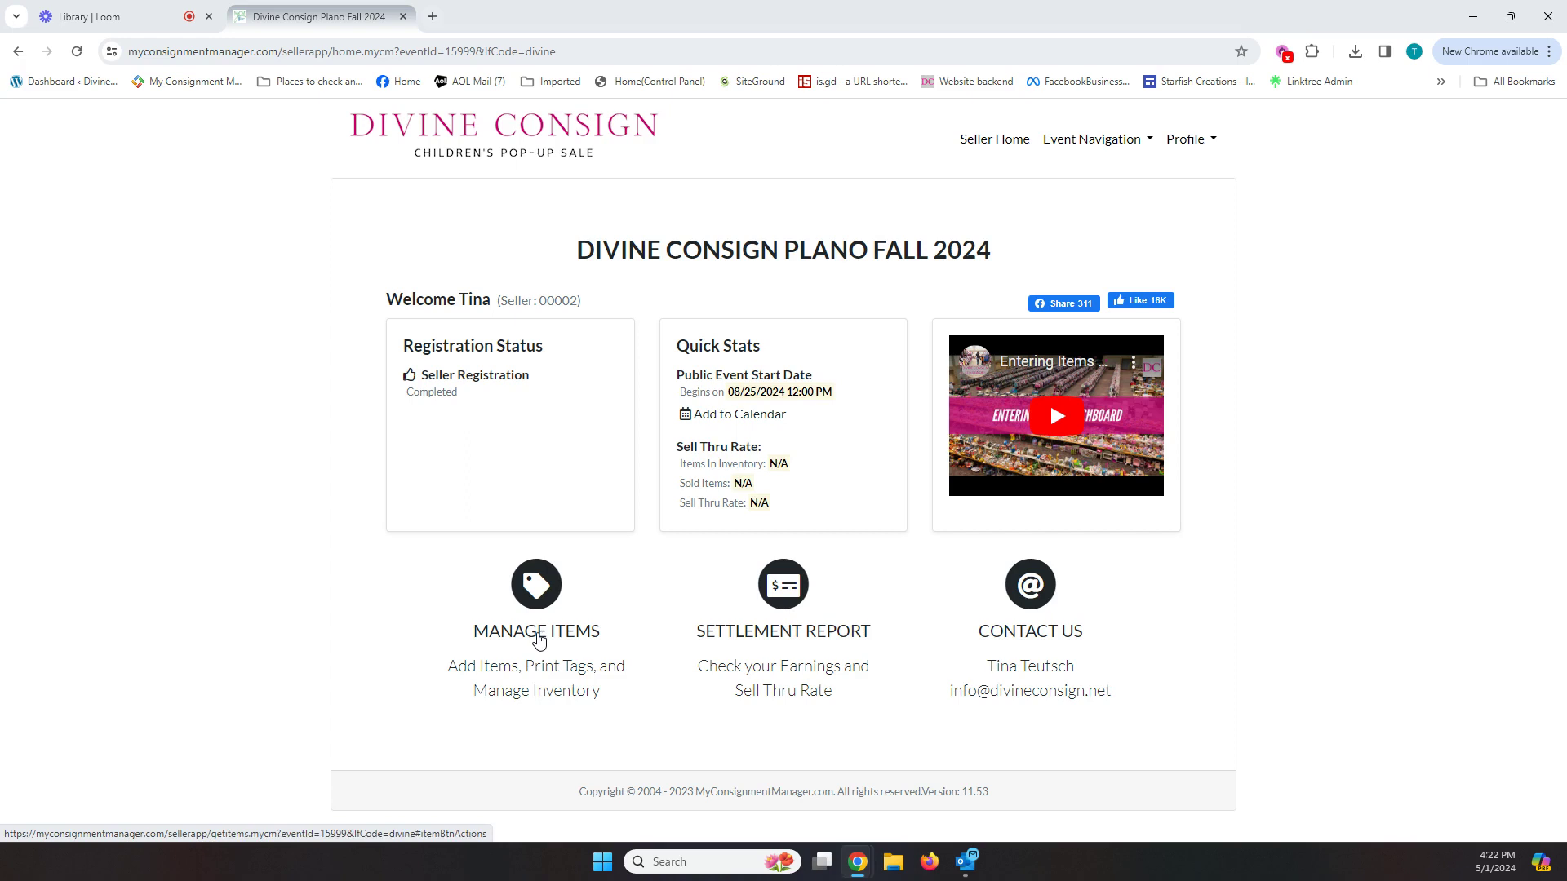
# Open the seller's item management page and show 216 entries in the item list
pyautogui.click(539, 639)
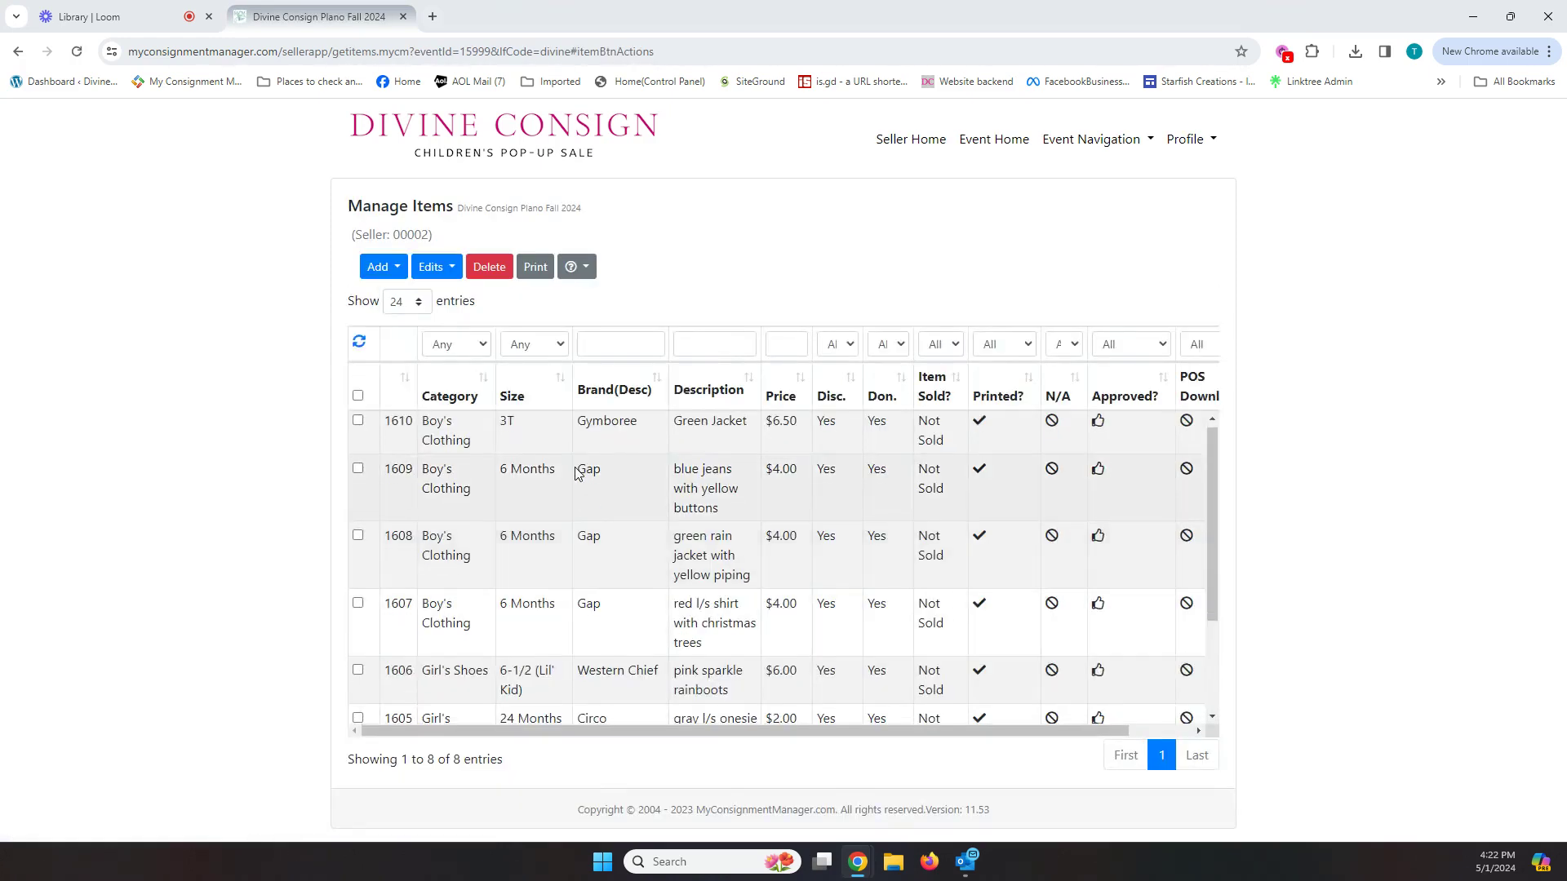
pyautogui.scroll(-3, 575, 478)
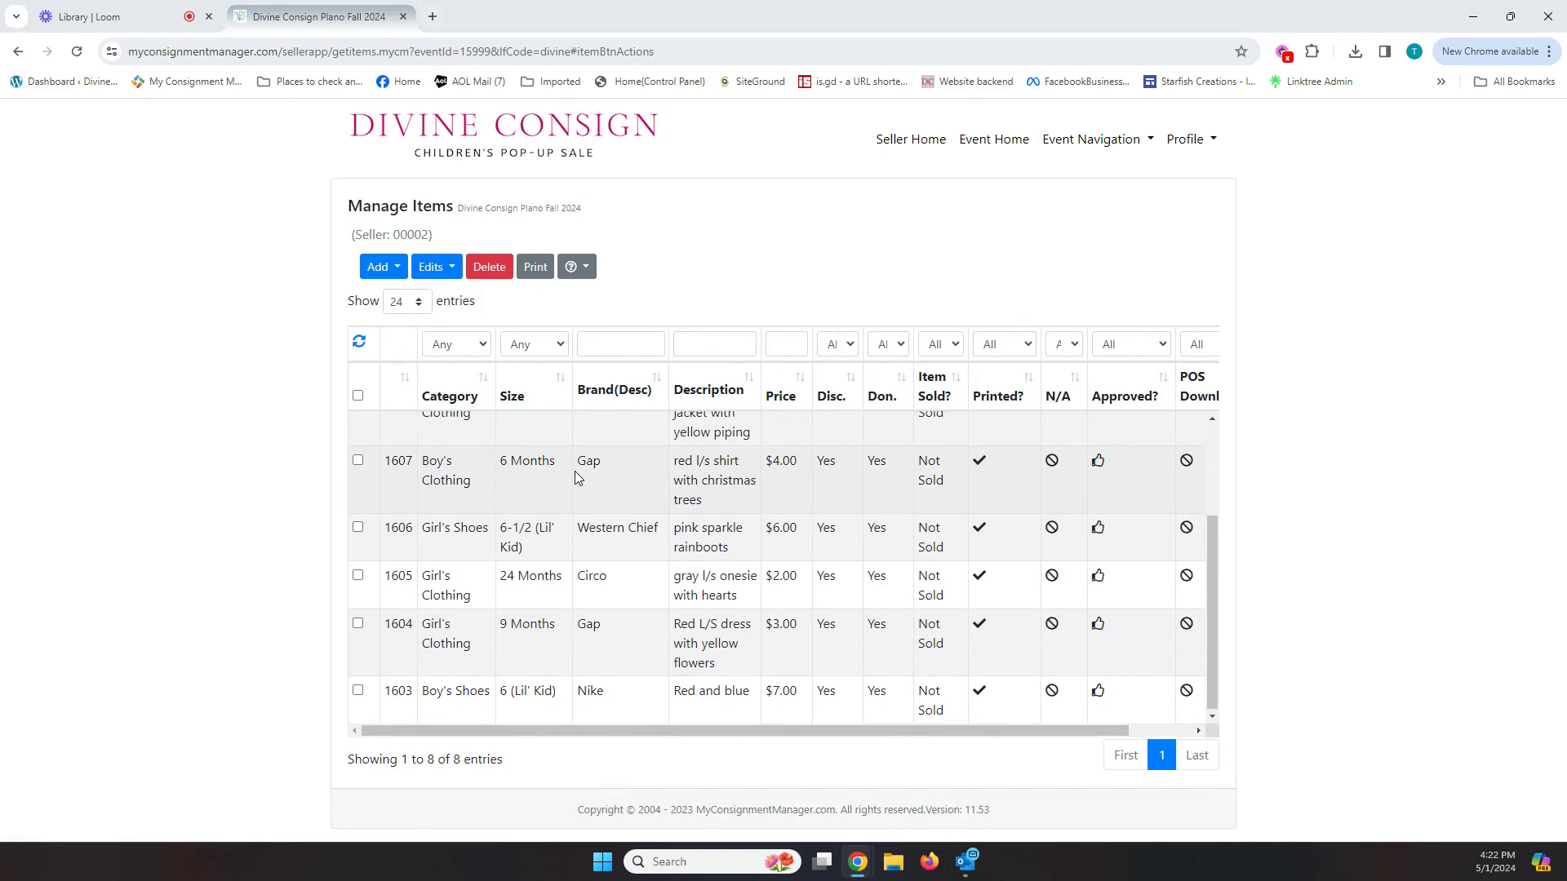
pyautogui.scroll(3, 575, 477)
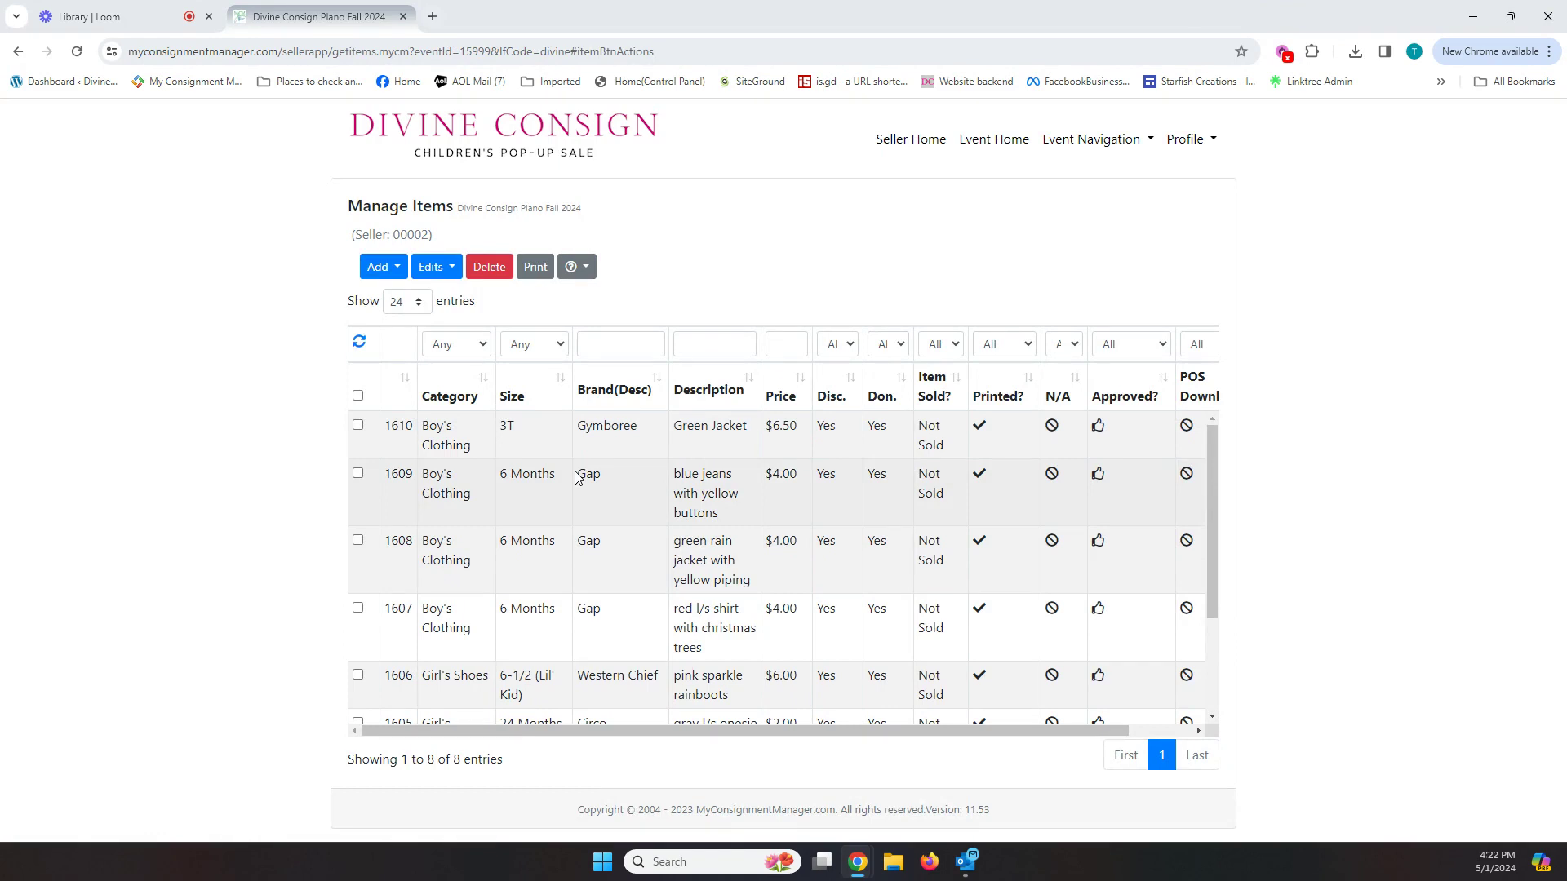
pyautogui.click(413, 310)
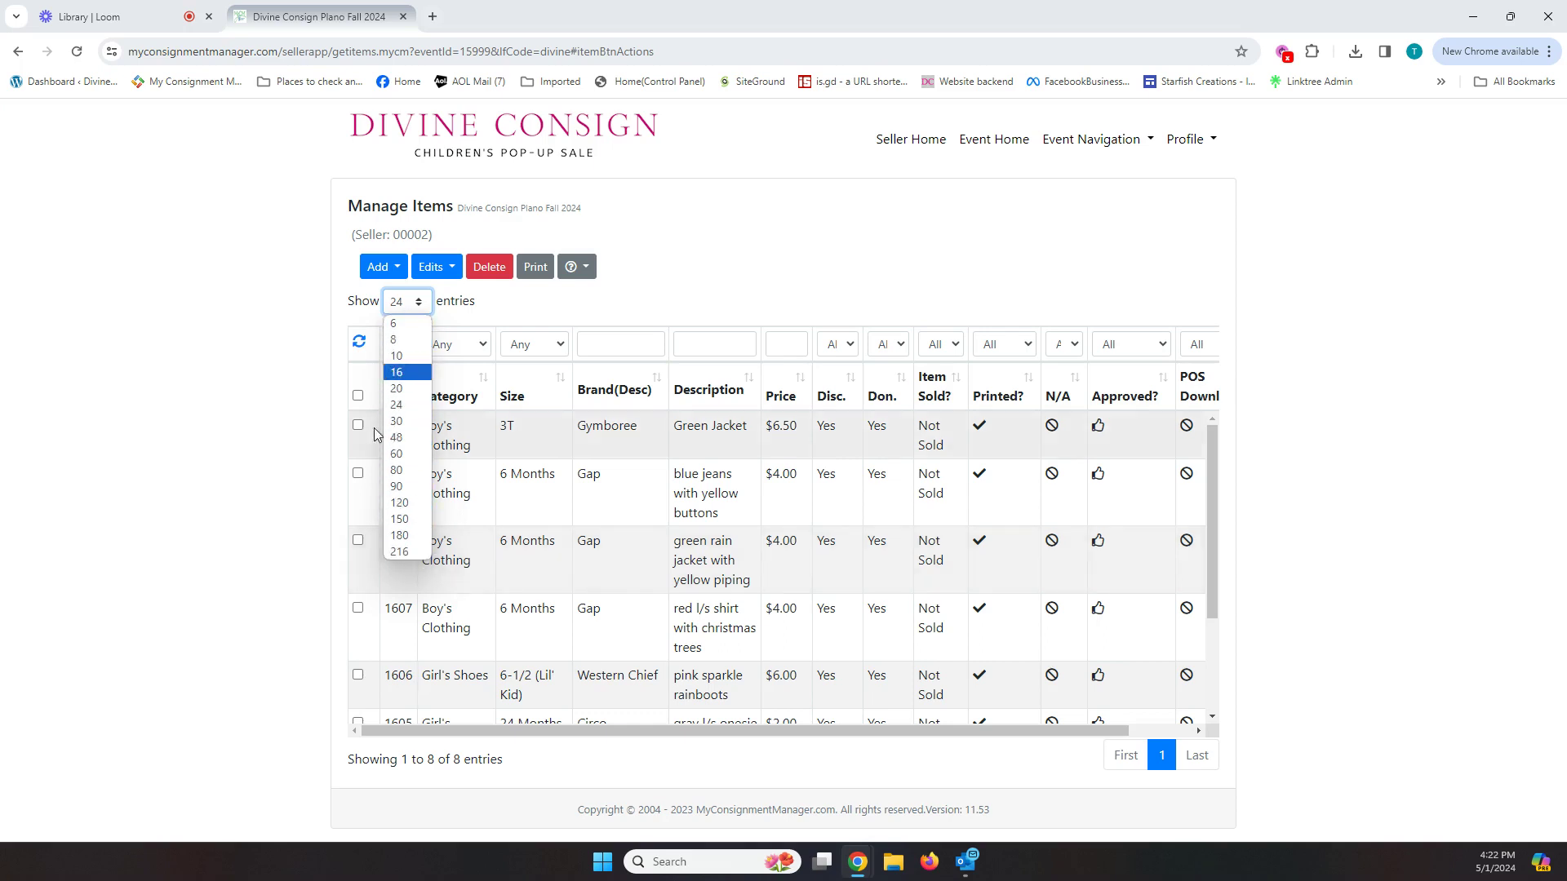
pyautogui.click(400, 551)
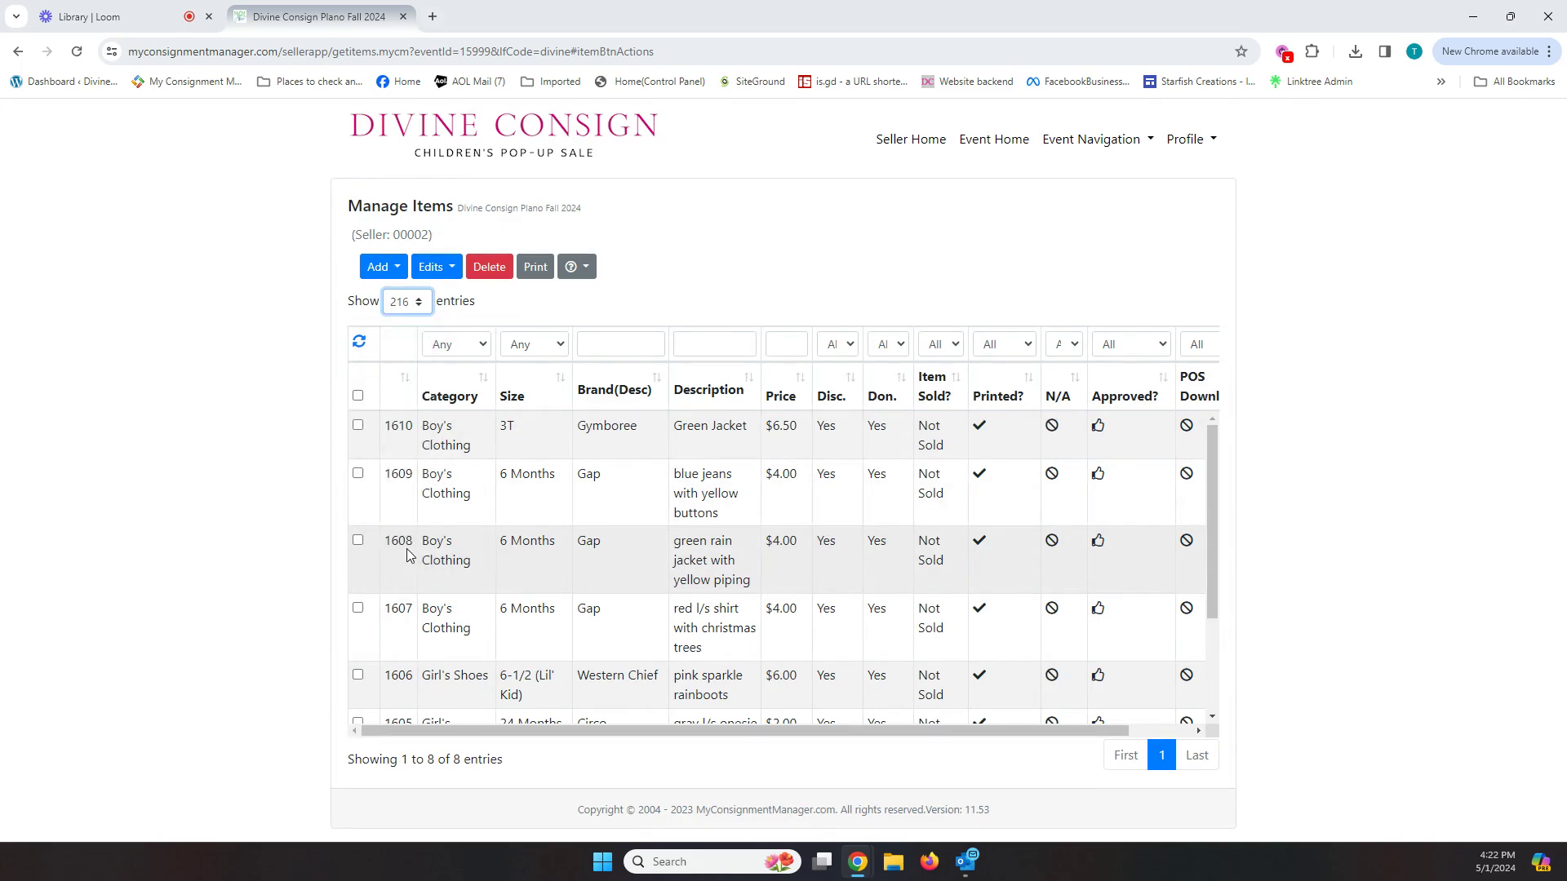
# Start a manual item entry and set its category to Girl's Clothing
pyautogui.click(383, 278)
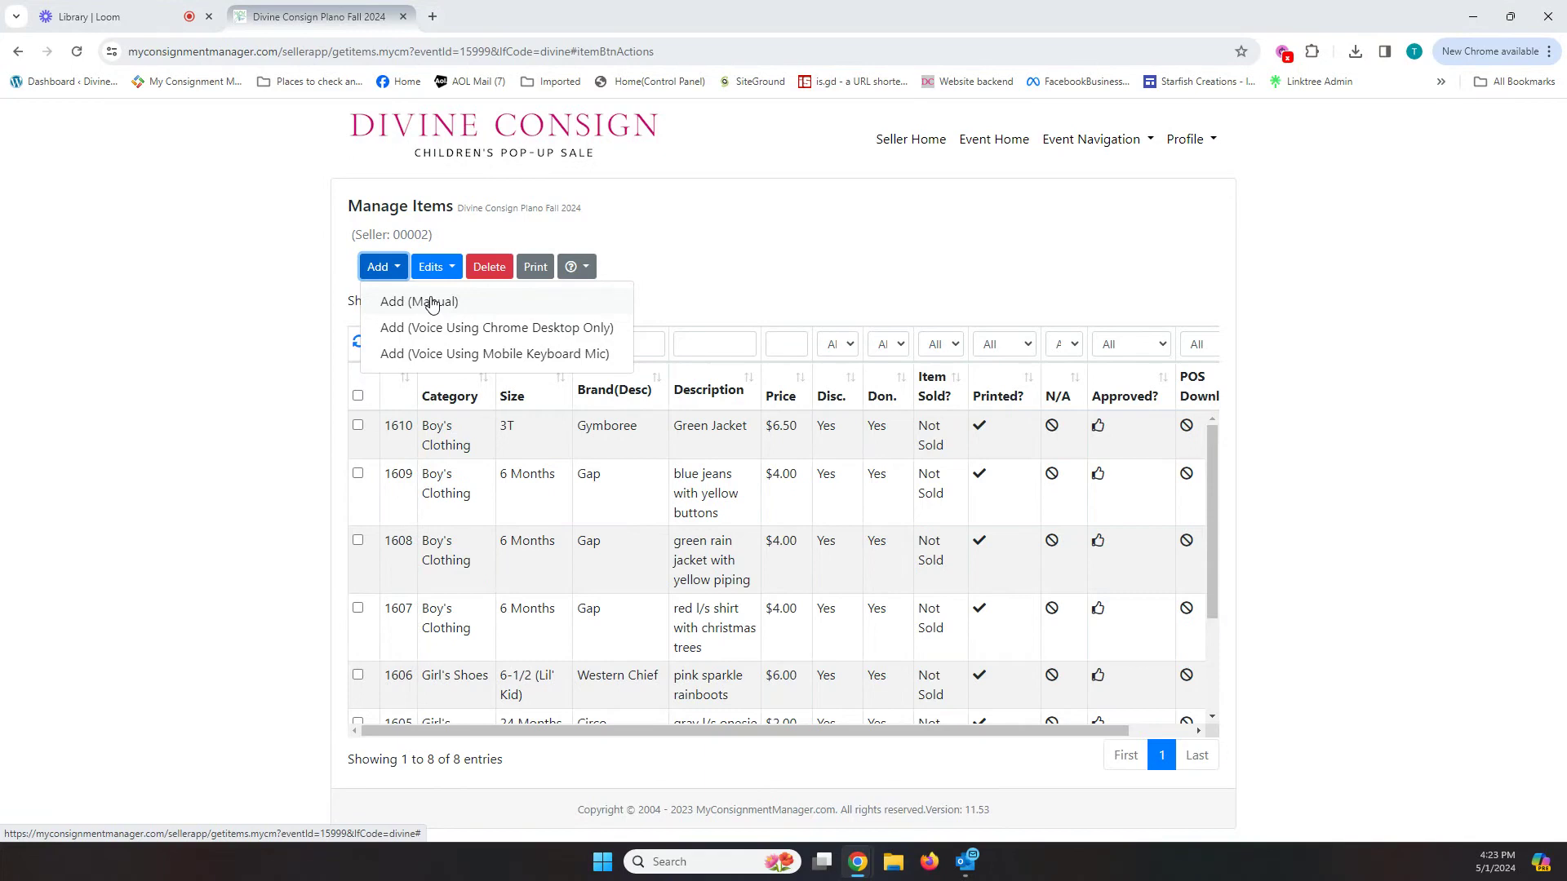
pyautogui.click(432, 304)
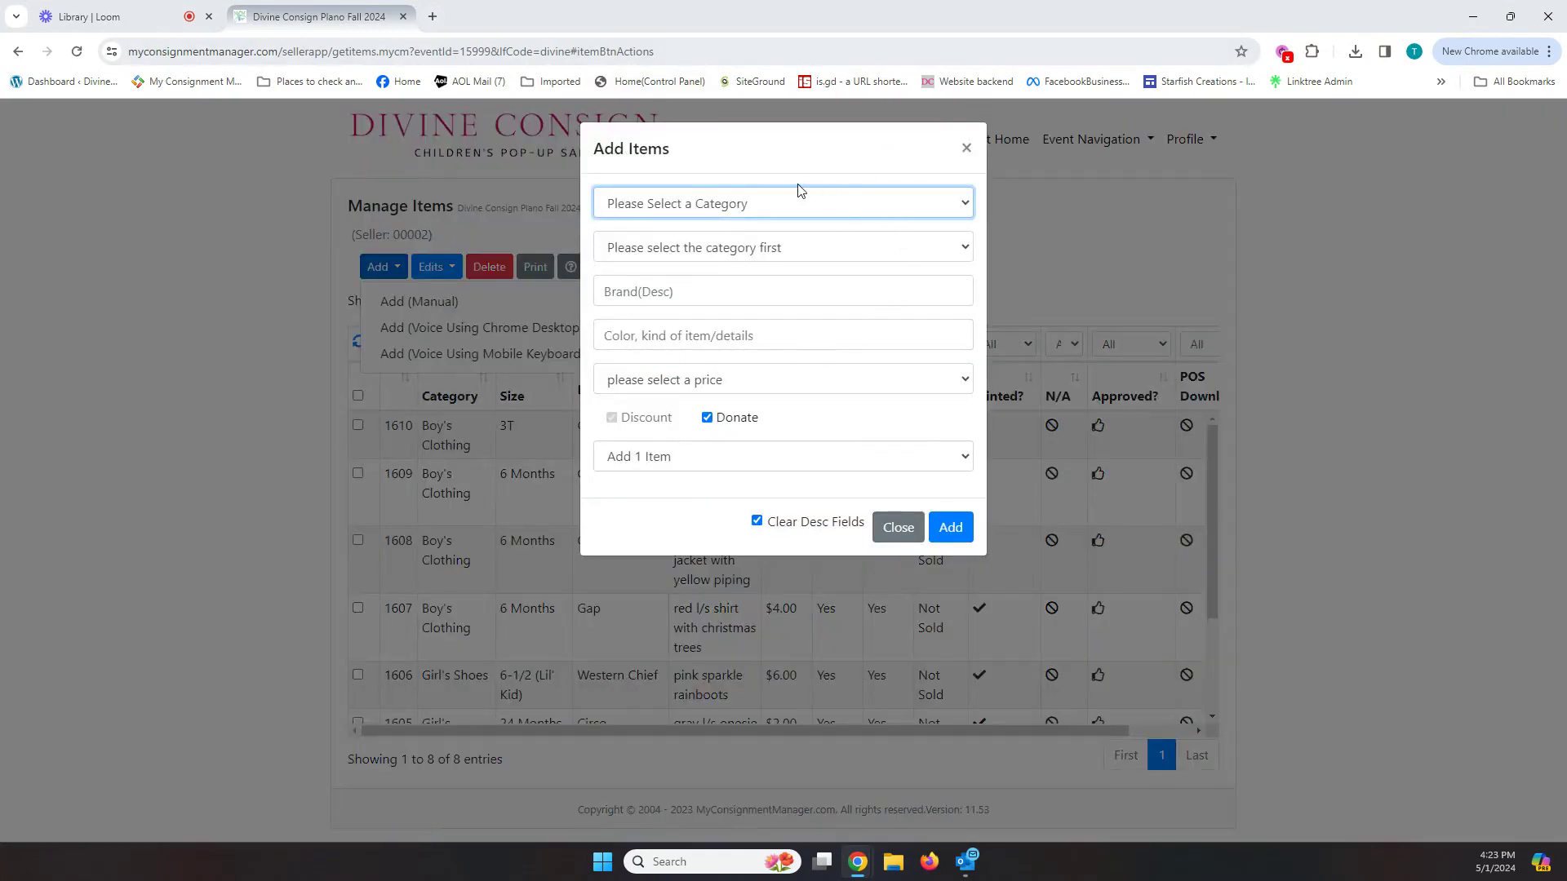
pyautogui.click(722, 204)
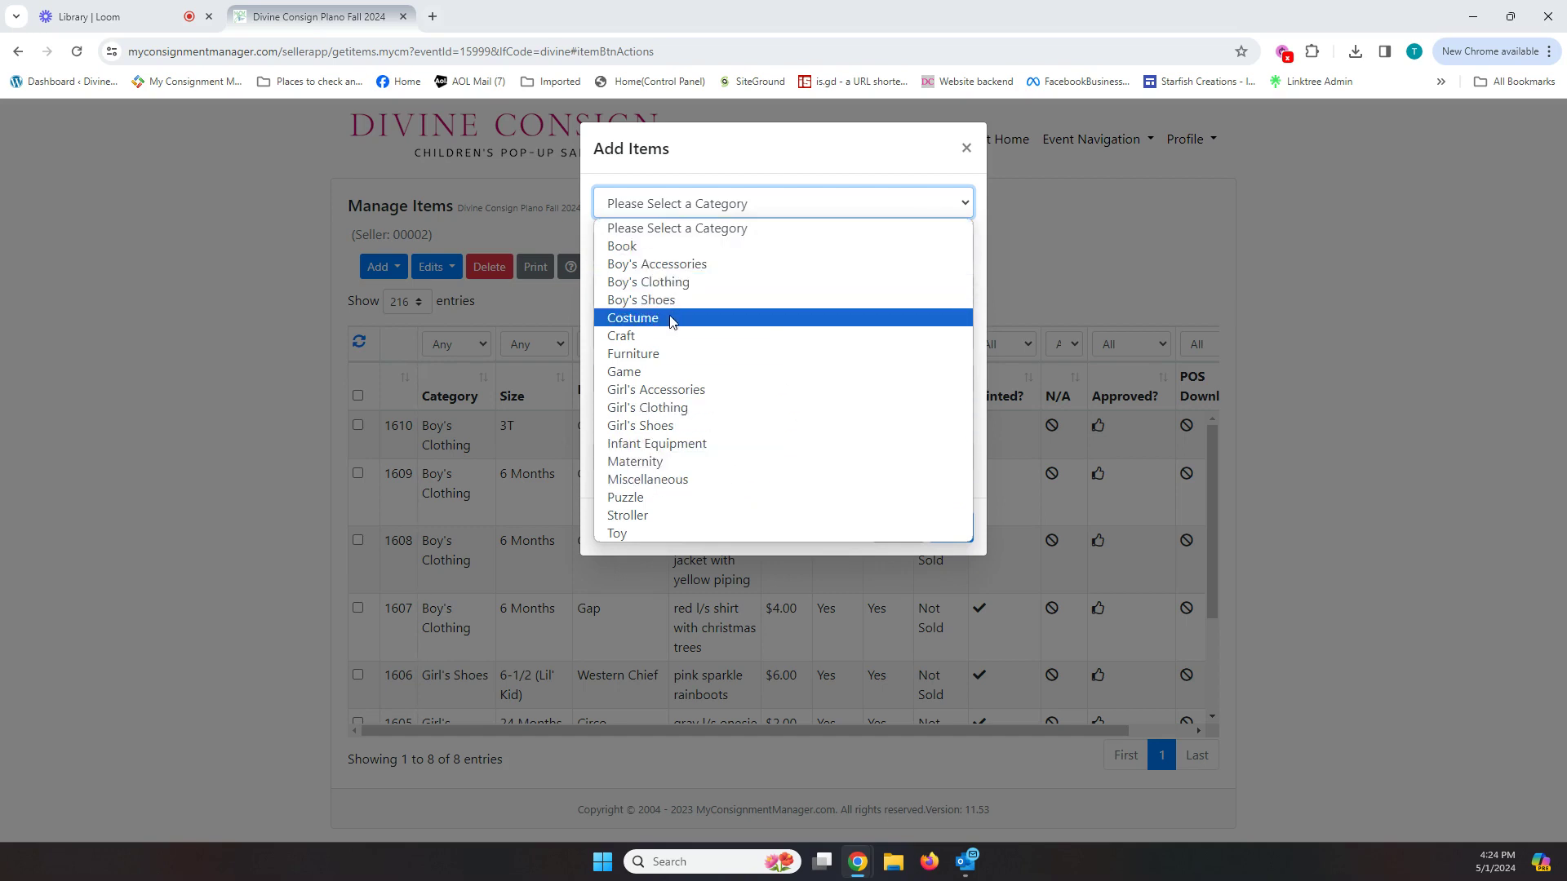
pyautogui.click(681, 409)
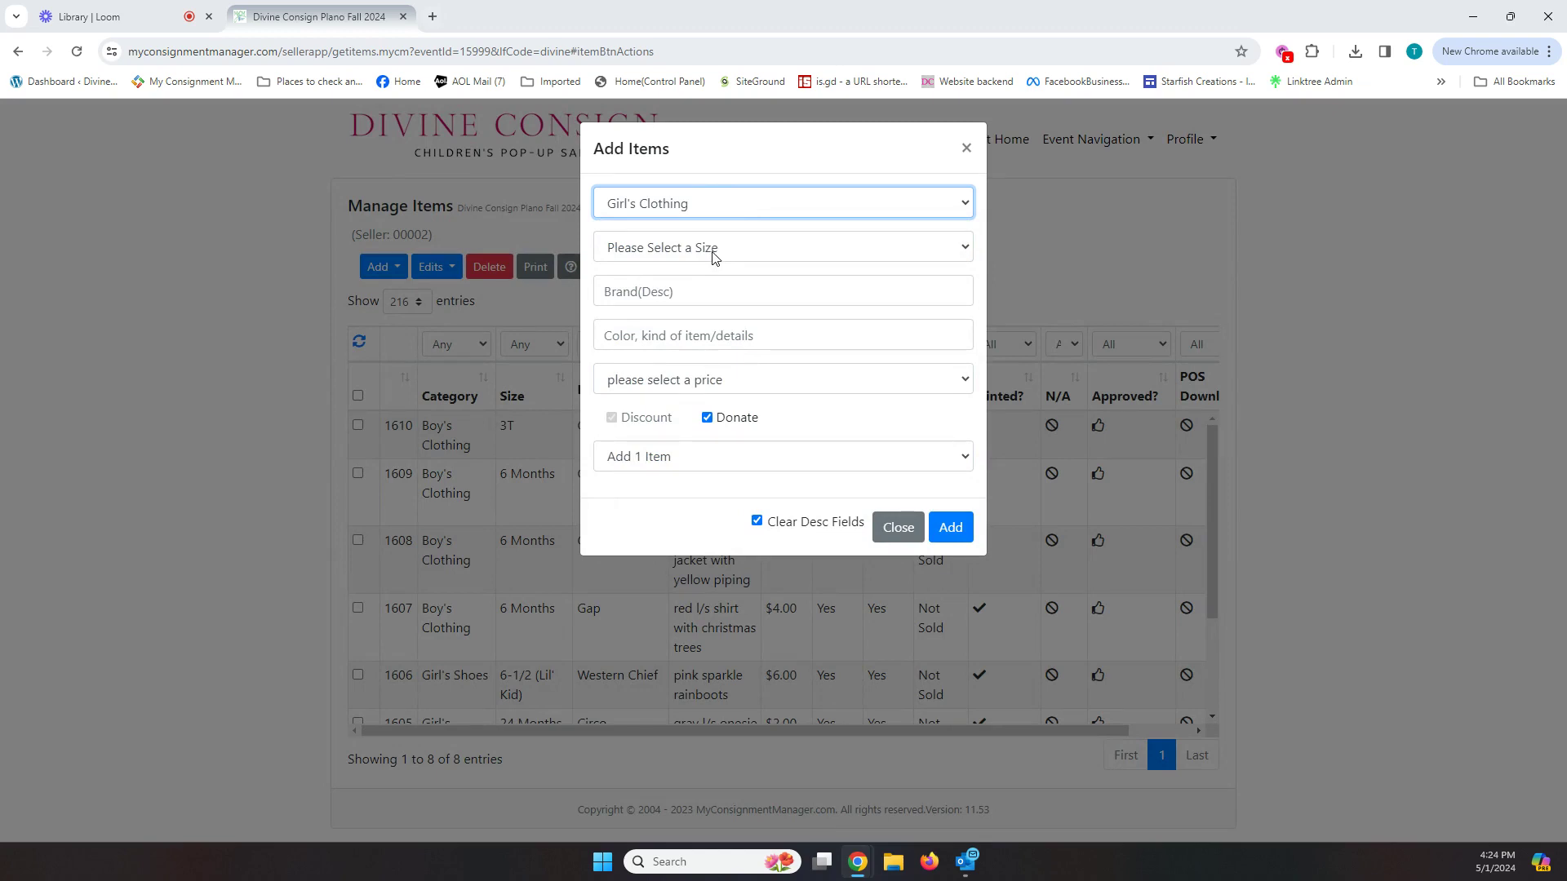
# Try the Furniture category with its blank size, and return the category to Girl's Clothing
pyautogui.click(659, 203)
pyautogui.click(660, 355)
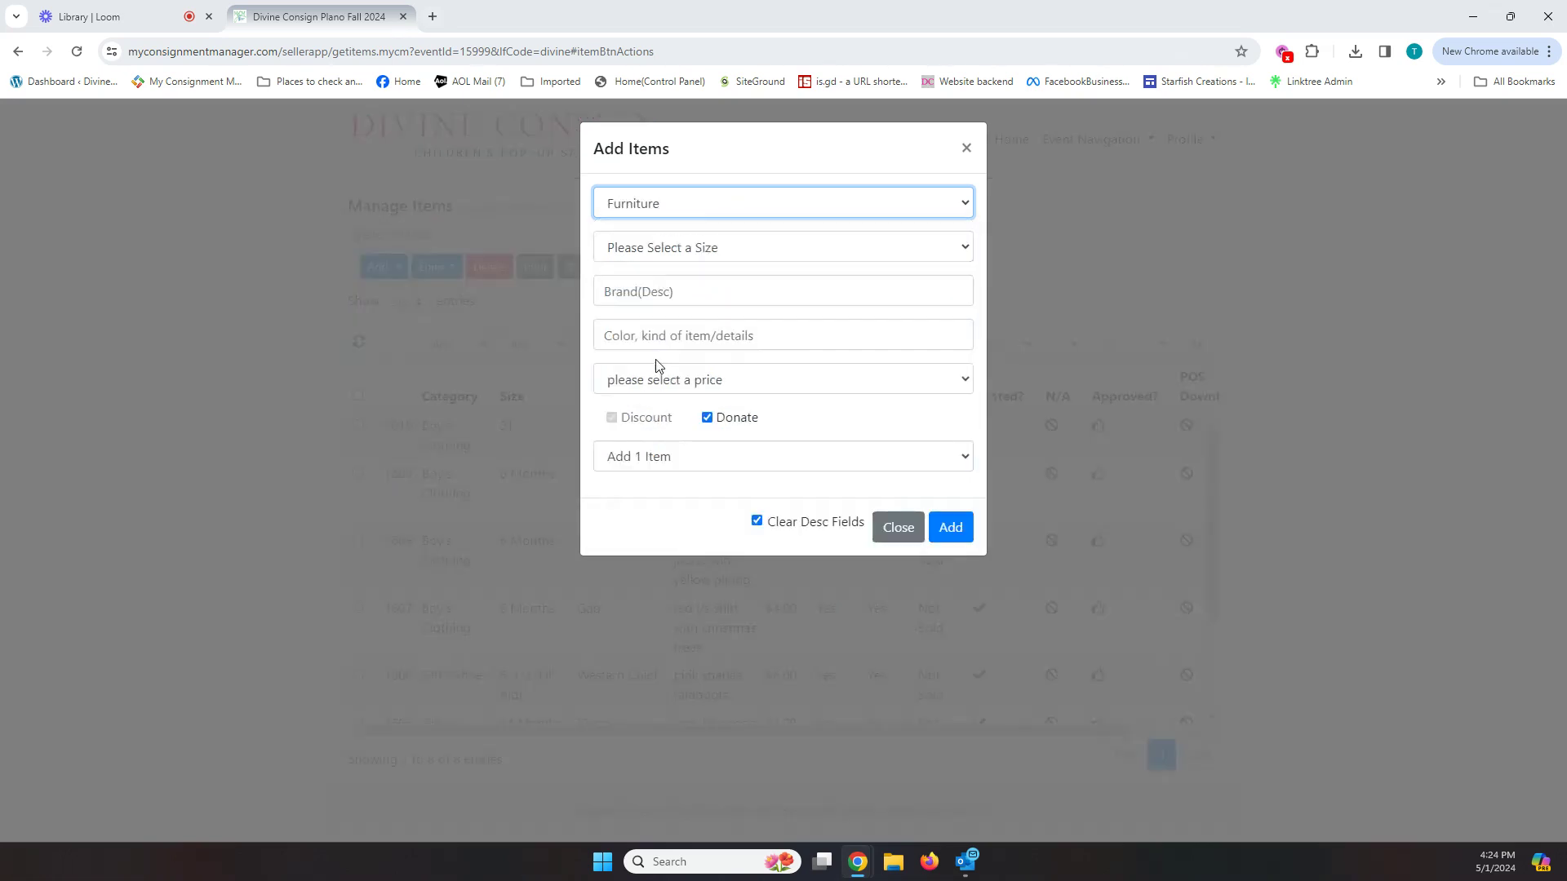
pyautogui.click(684, 252)
pyautogui.click(686, 252)
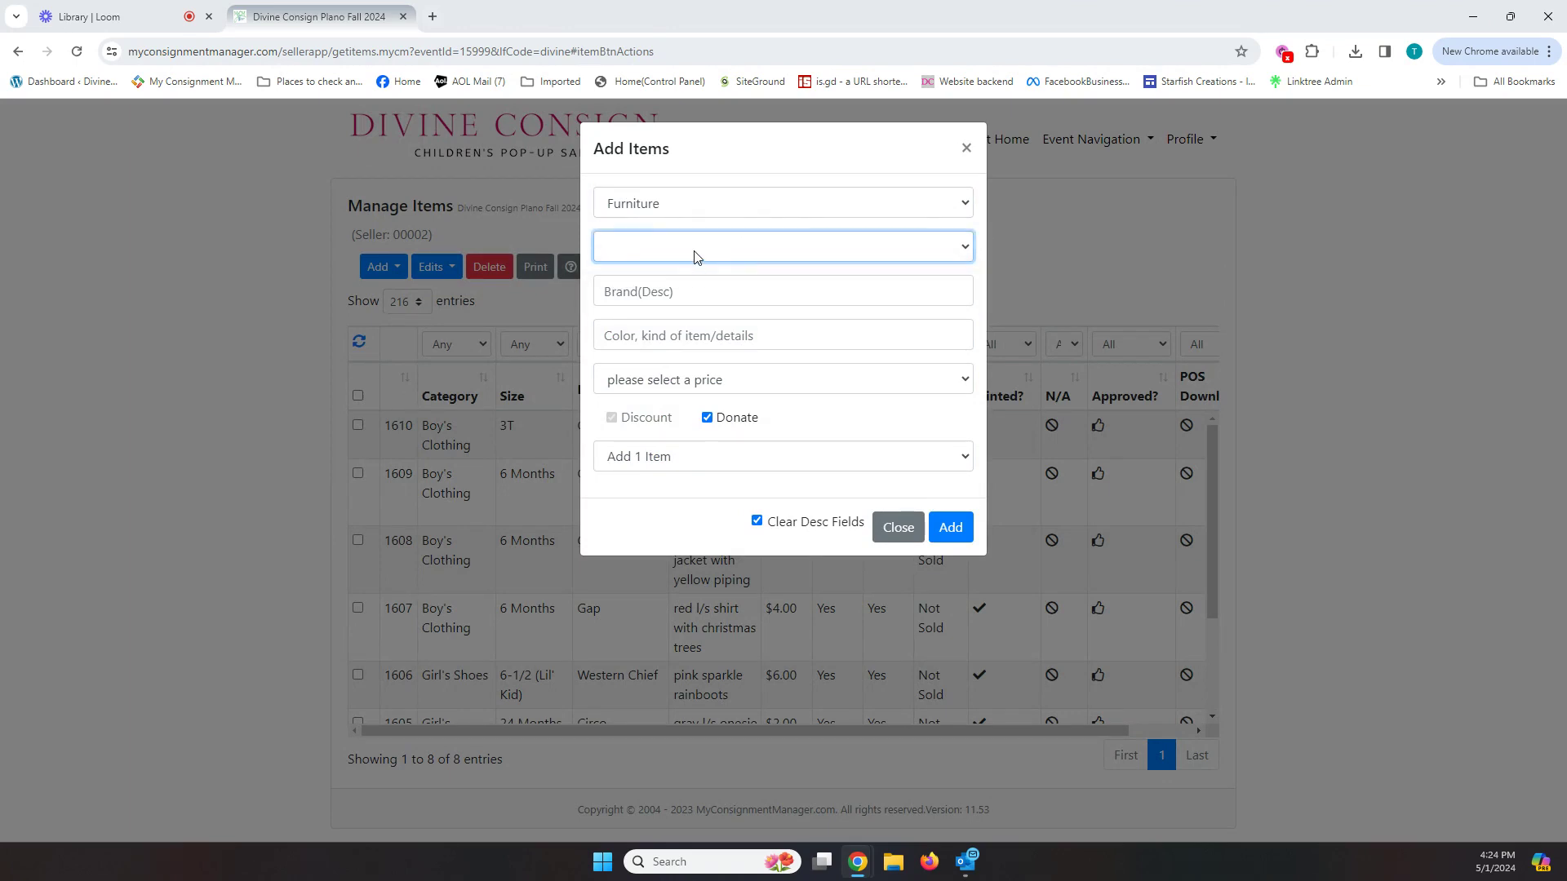
pyautogui.click(684, 206)
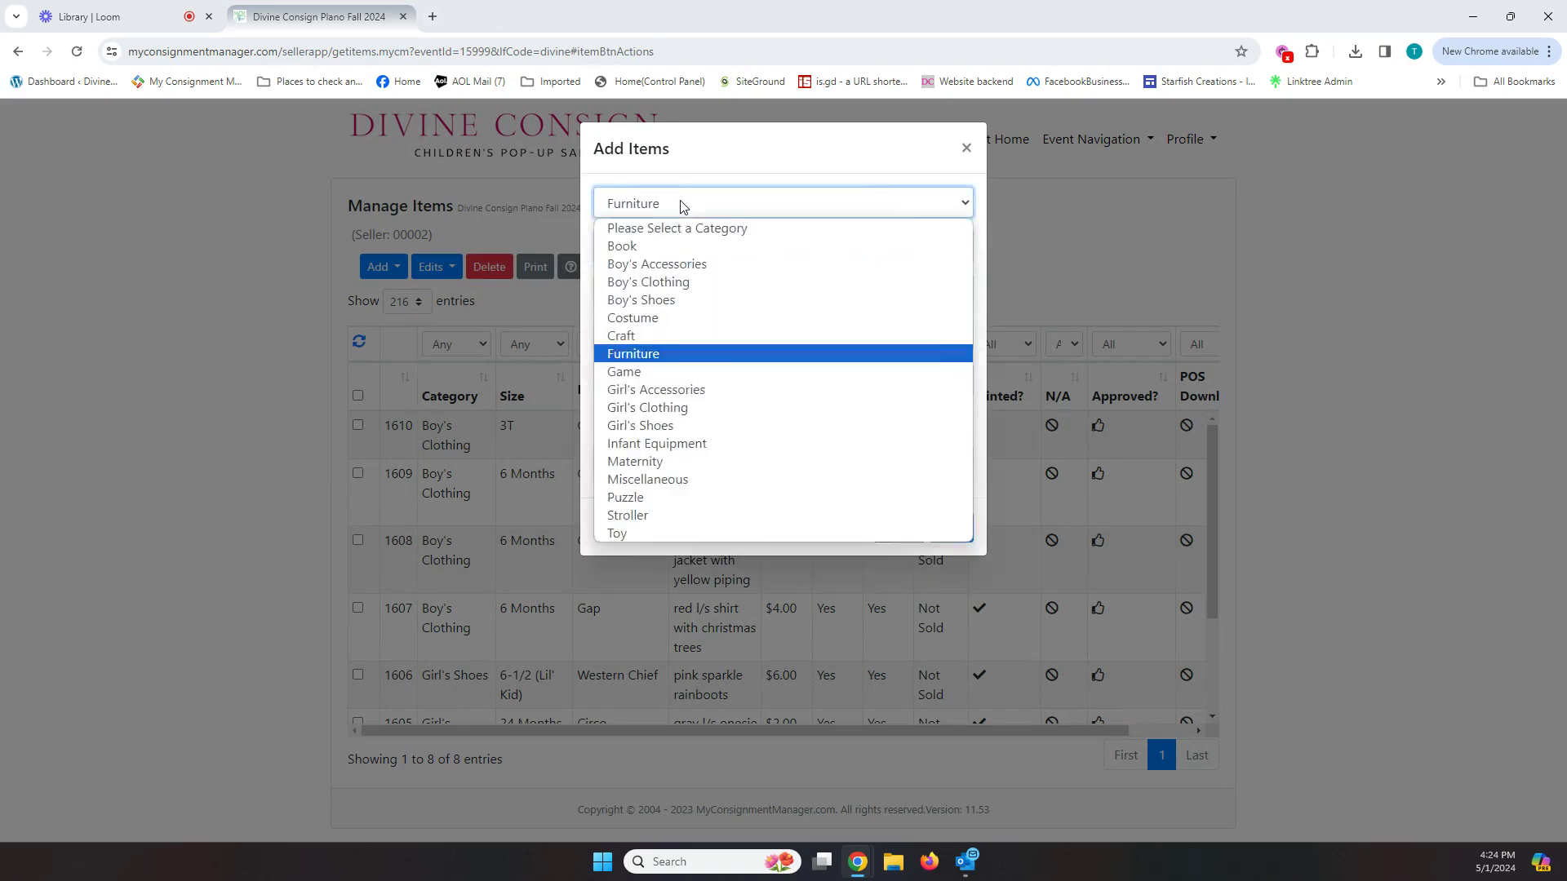
pyautogui.click(655, 408)
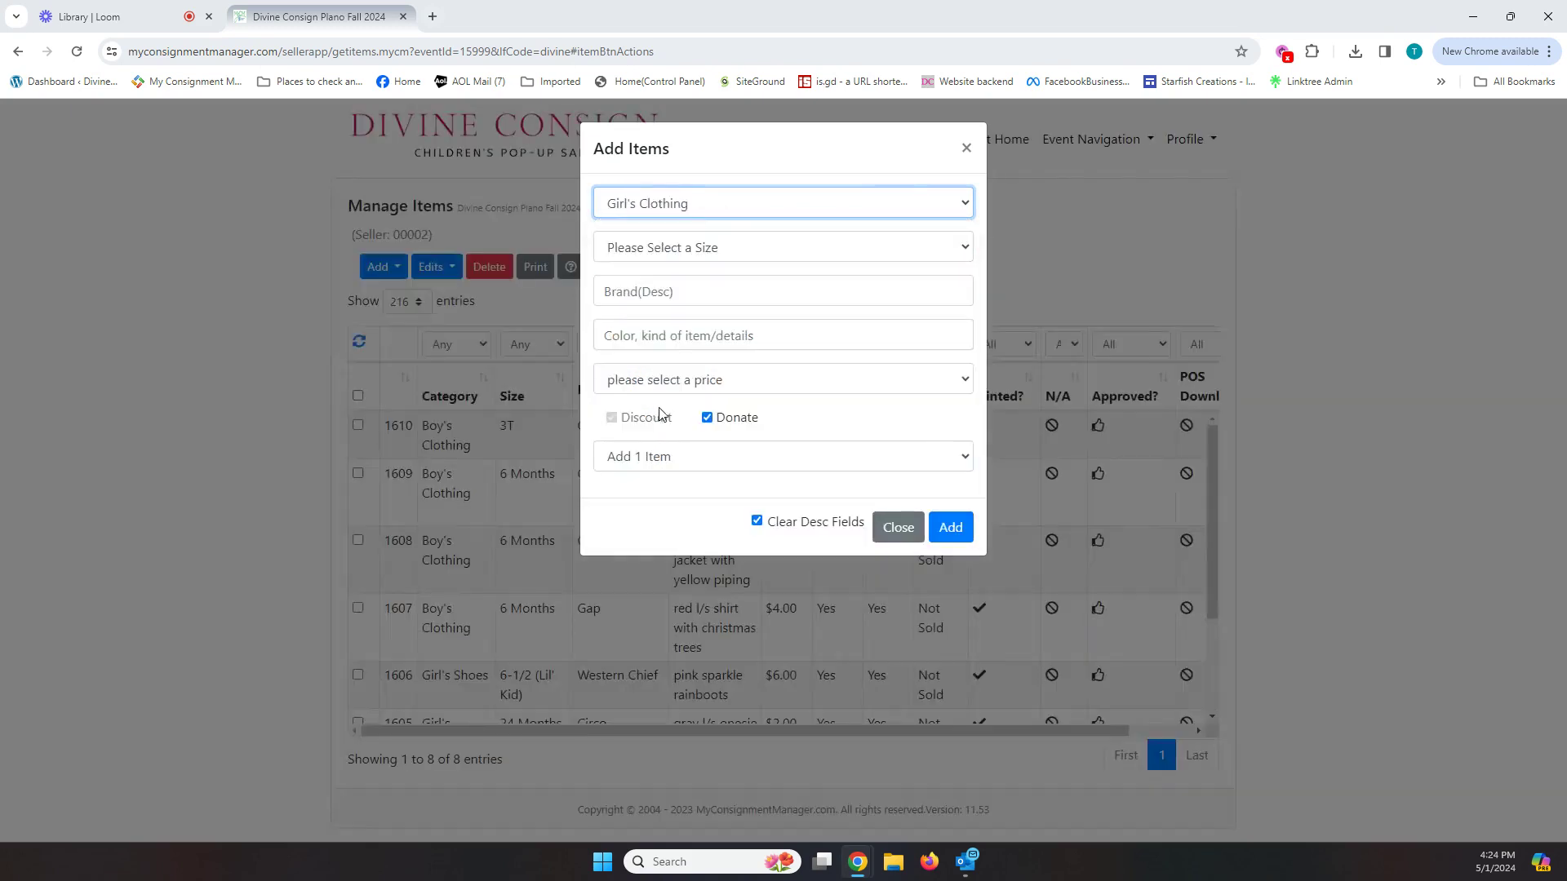
# Set the size of the new Girl's Clothing item to 6 Months
pyautogui.click(677, 248)
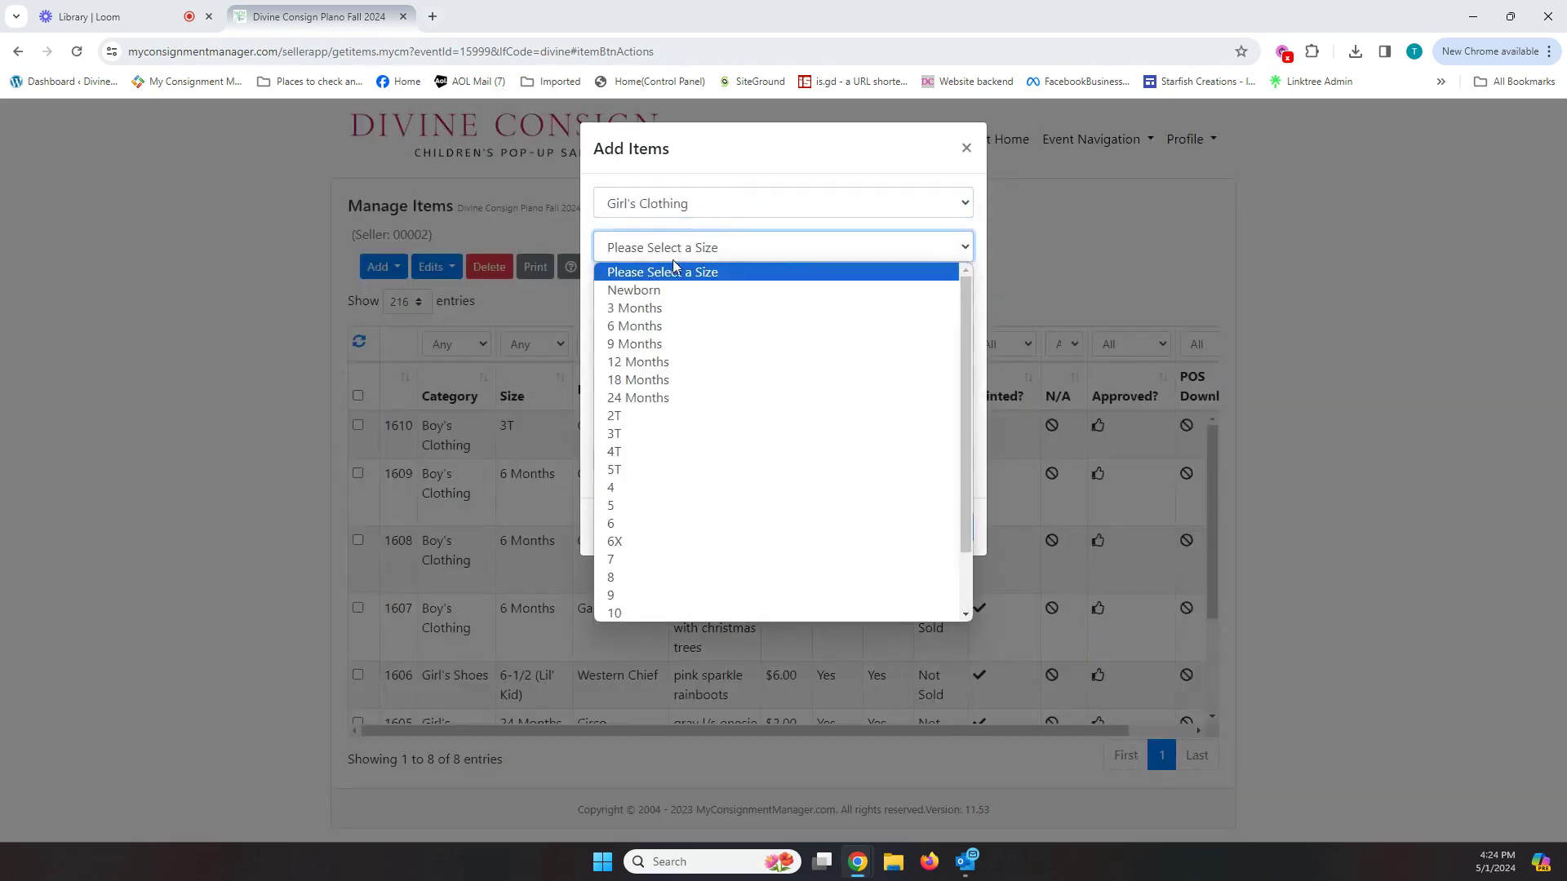
pyautogui.click(673, 400)
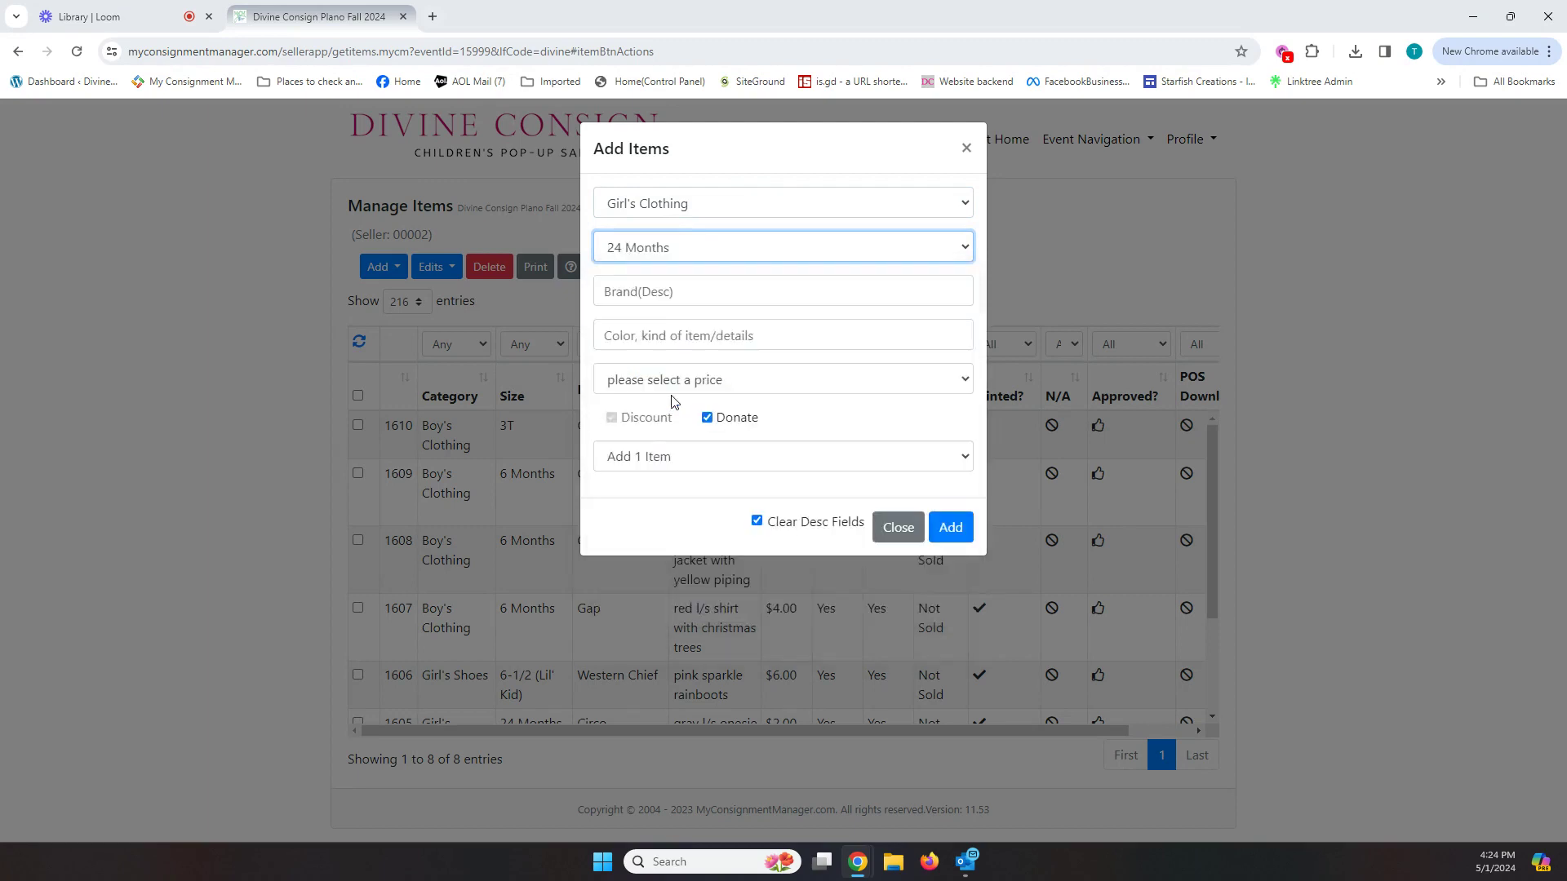
pyautogui.click(669, 249)
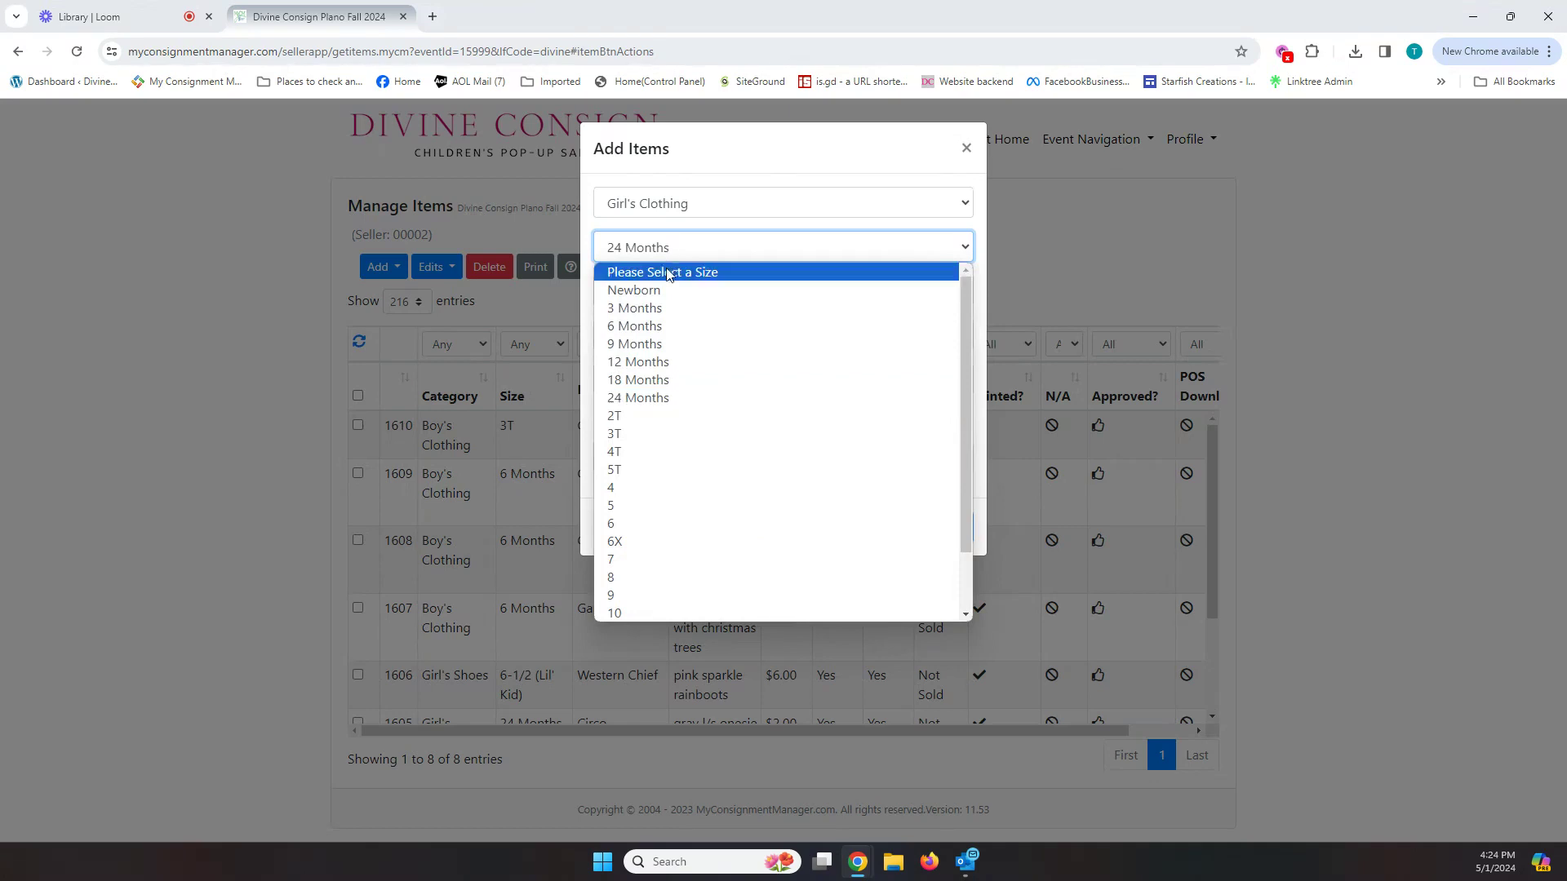
pyautogui.click(653, 326)
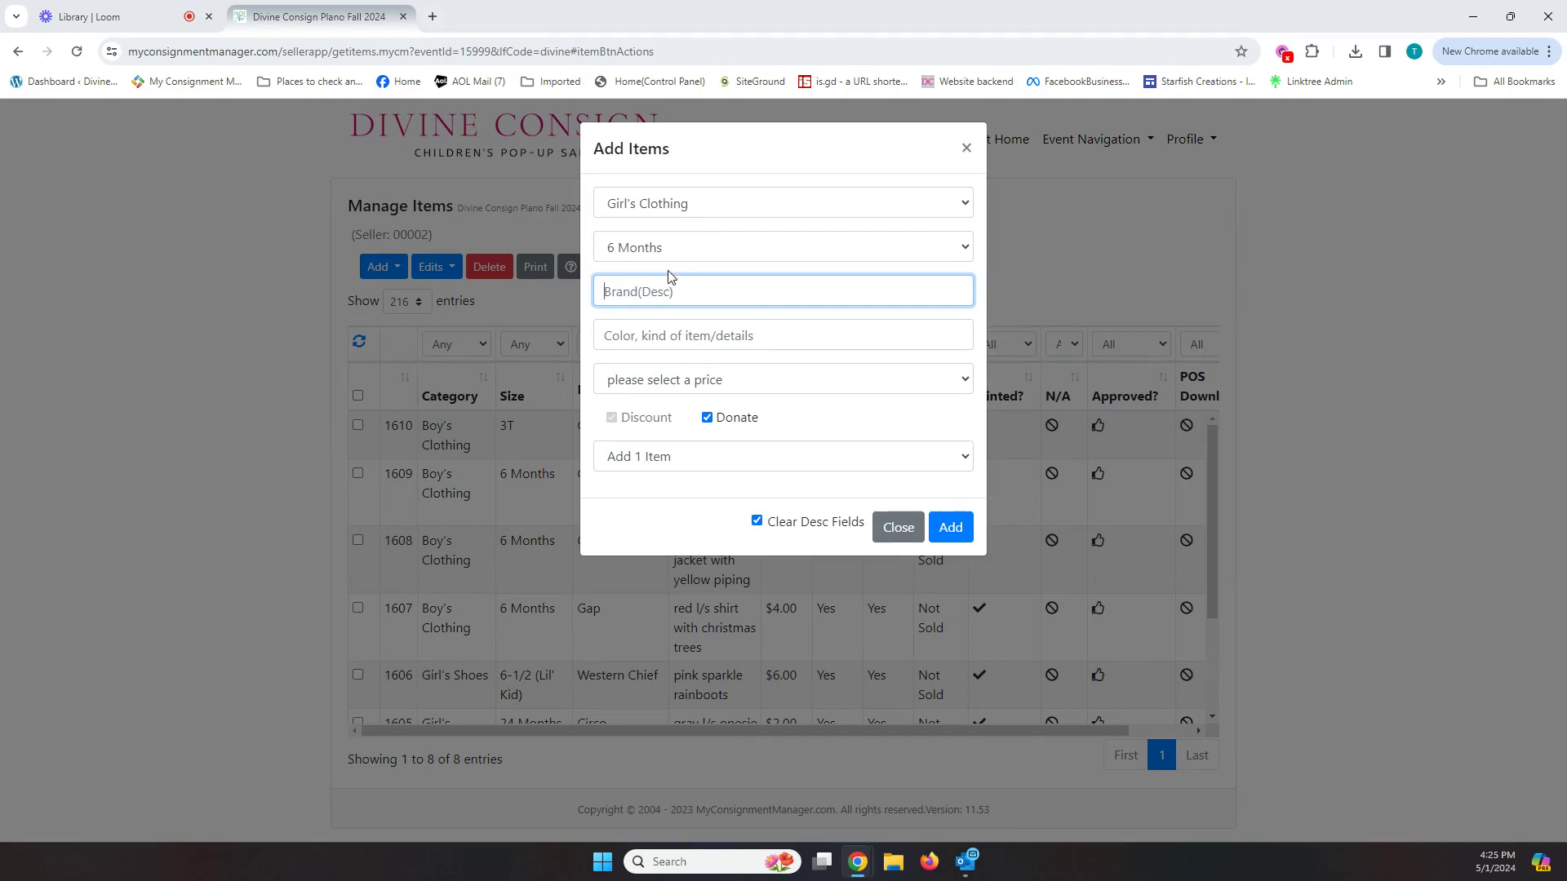
# Enter the brand Gap and the description "green dress with red christmas tree", and price the item at 4.00
pyautogui.write('Gap')
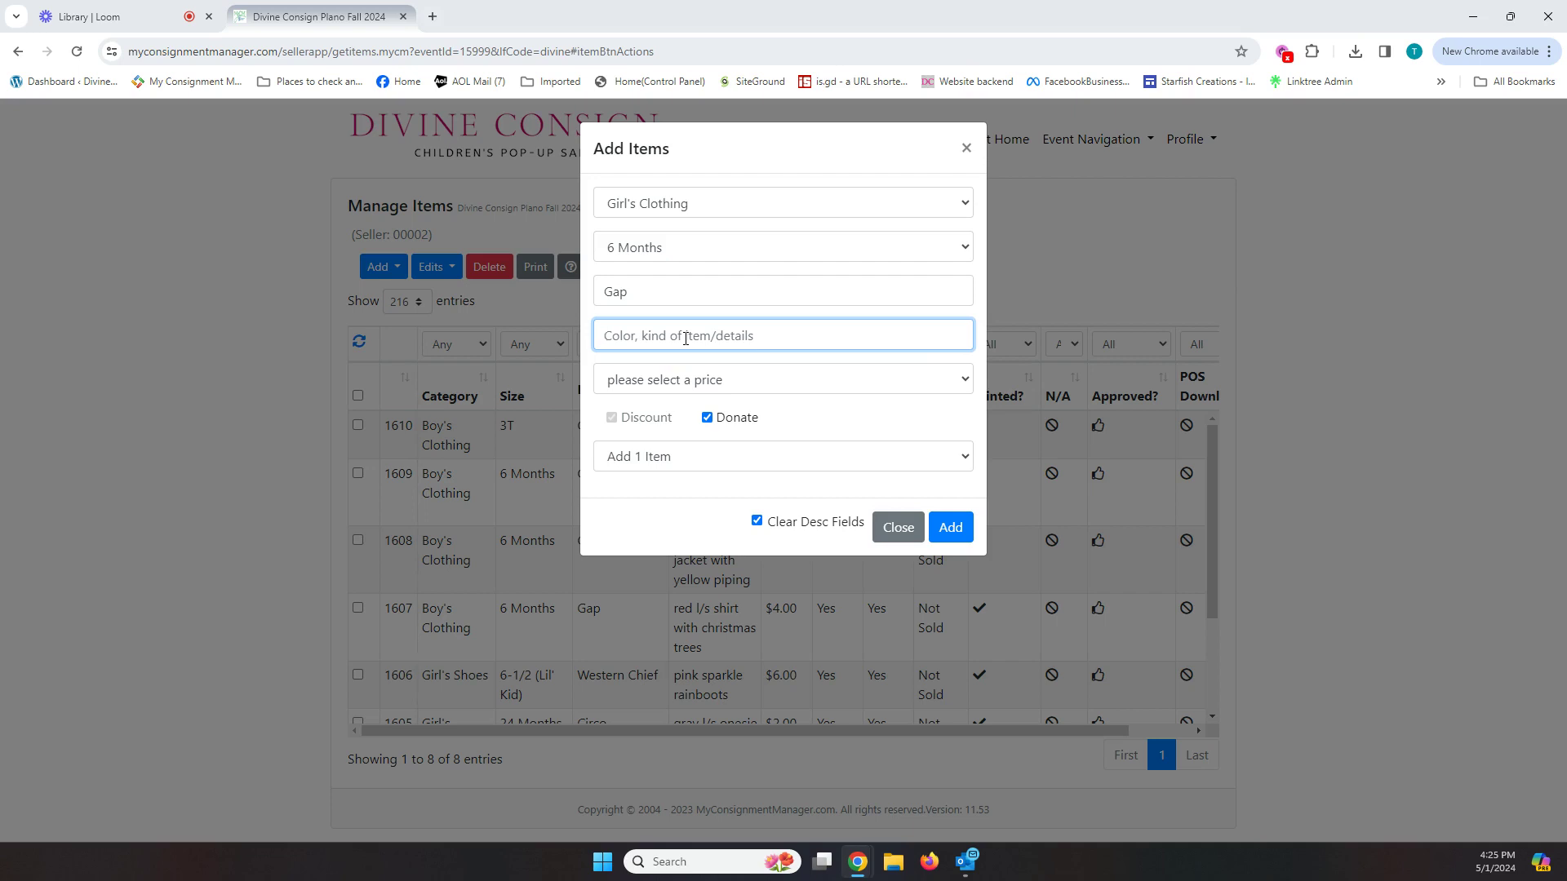
pyautogui.write('green dress with red christmas tree')
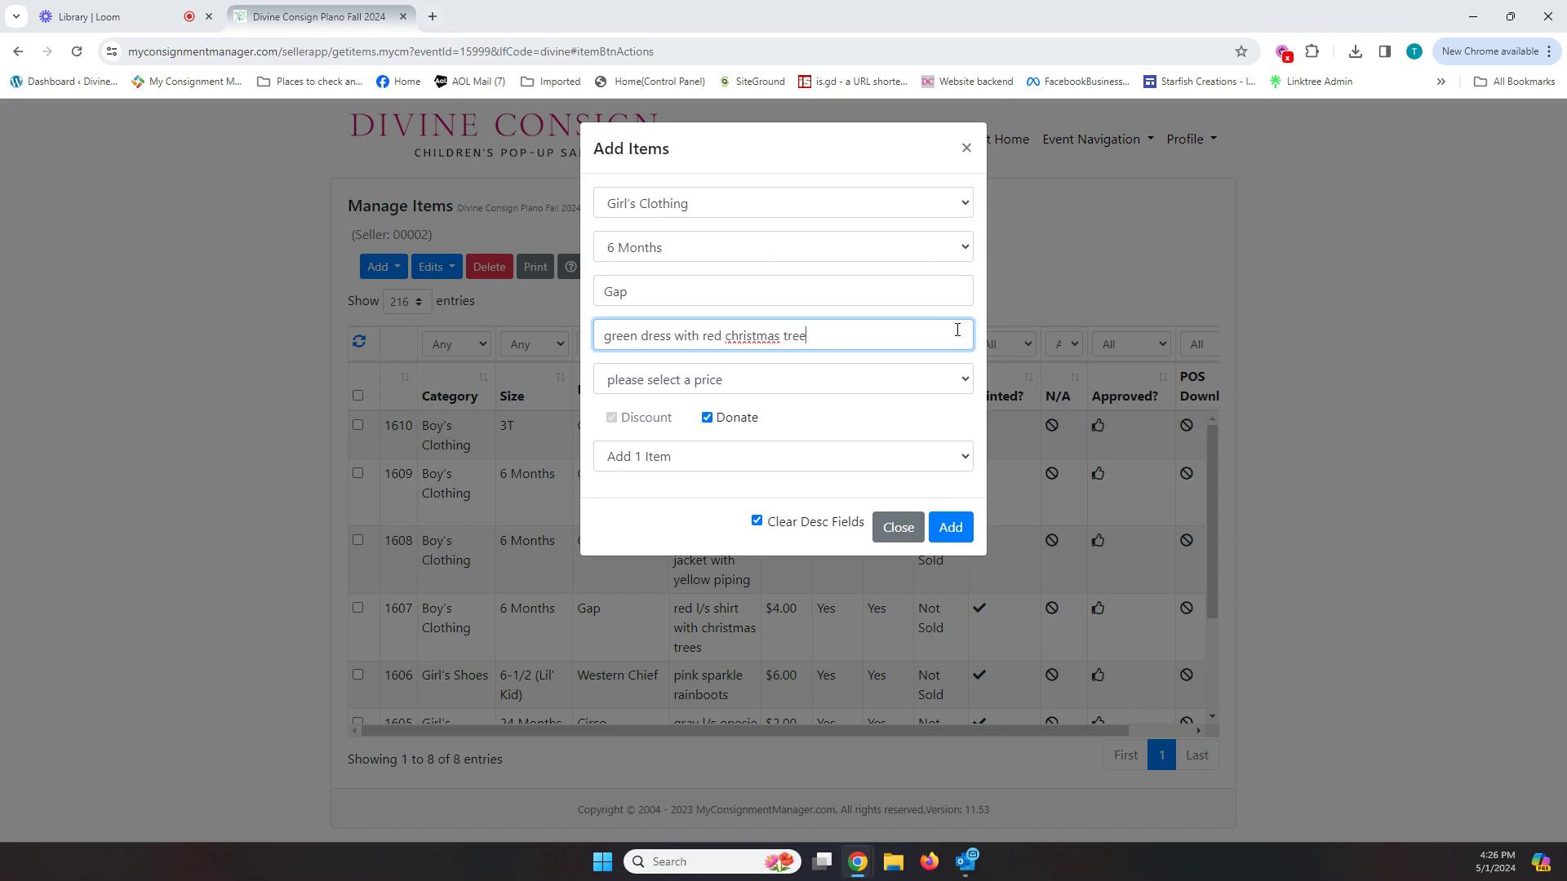
pyautogui.click(732, 381)
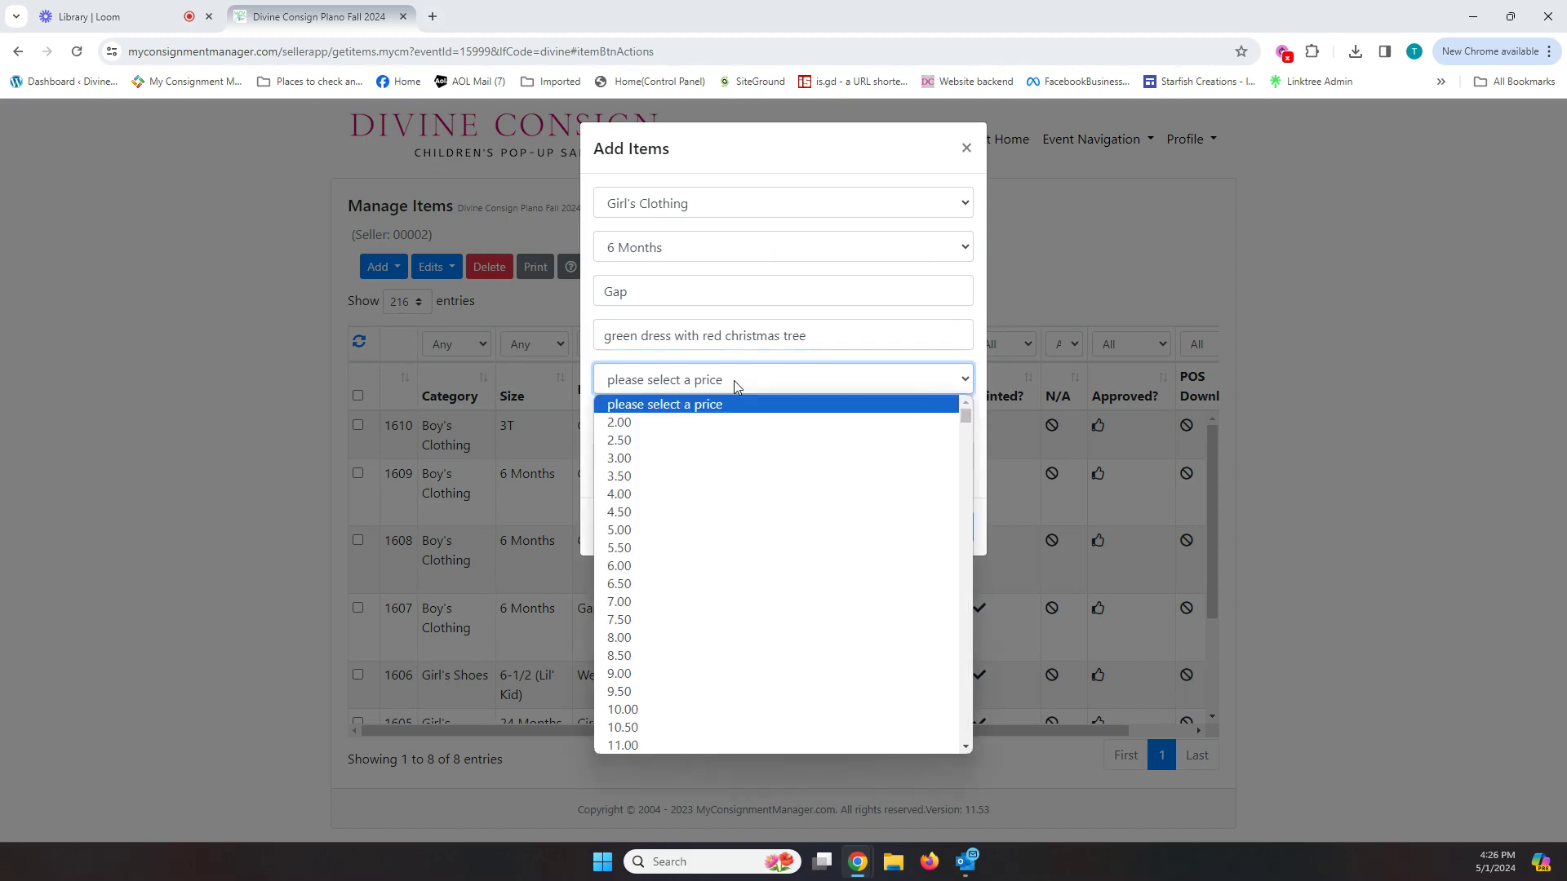
pyautogui.click(671, 496)
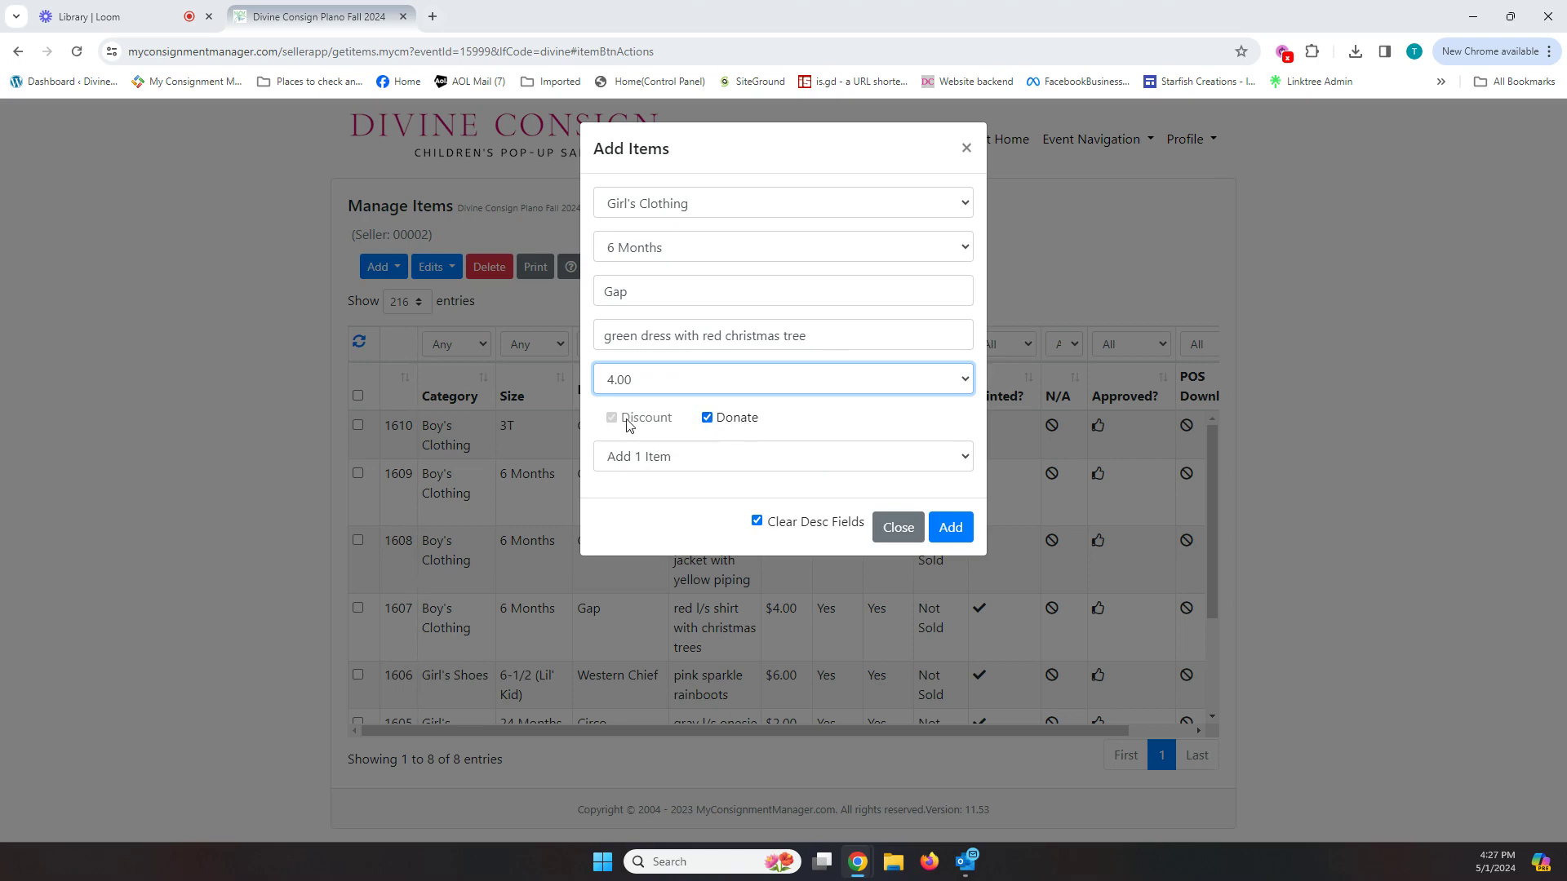
# Turn off donation for the green dress while keeping its discount enabled
pyautogui.click(707, 418)
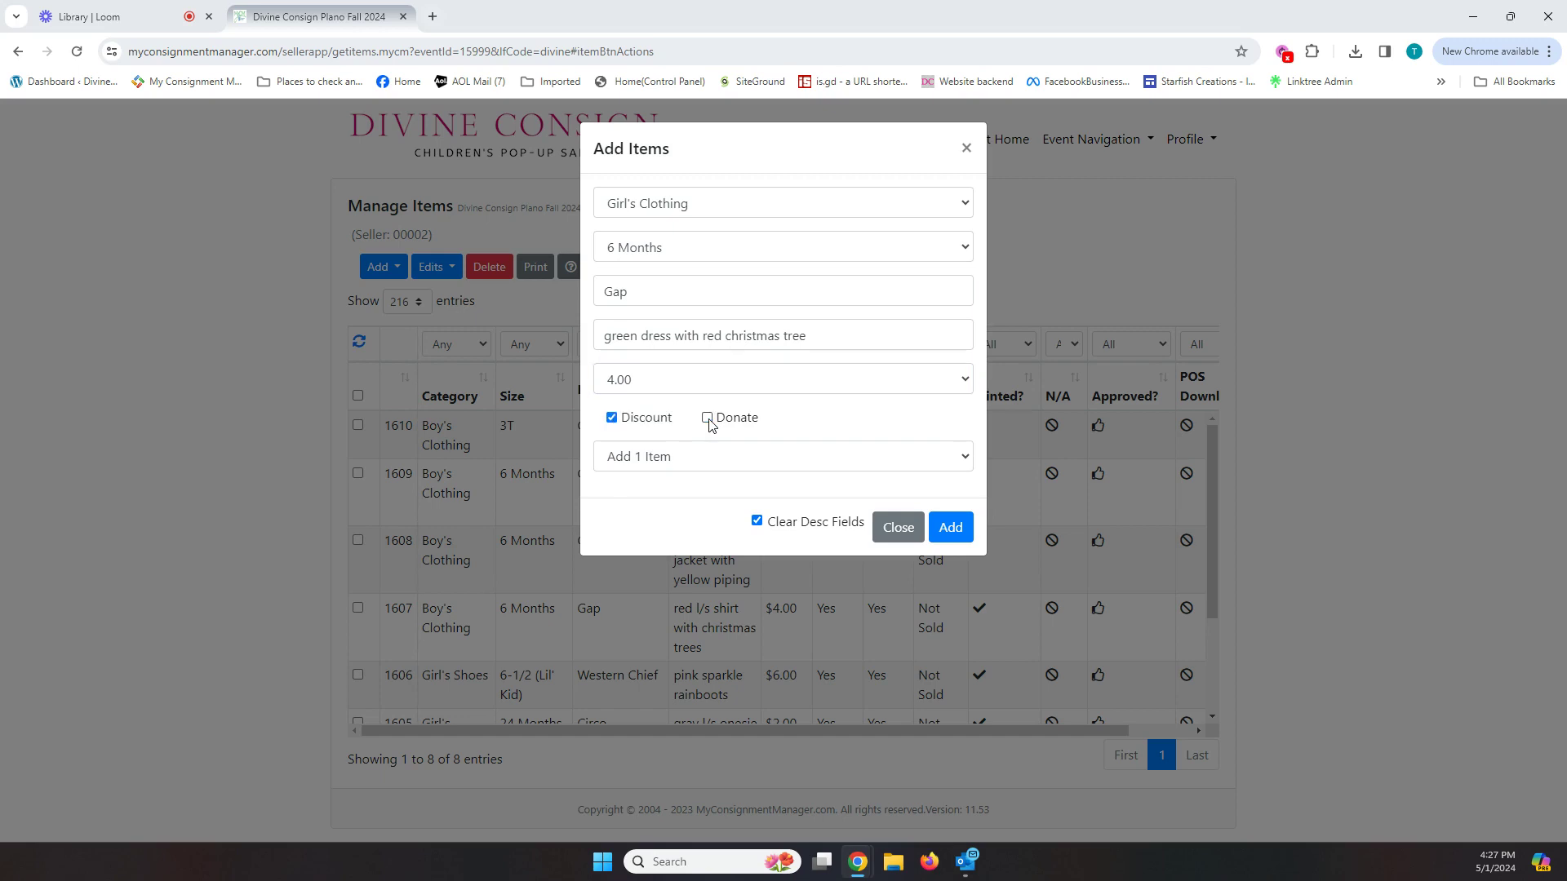
pyautogui.click(638, 424)
pyautogui.click(639, 424)
# Add the green dress with a quantity of 1 item and close the entry dialog
pyautogui.click(660, 462)
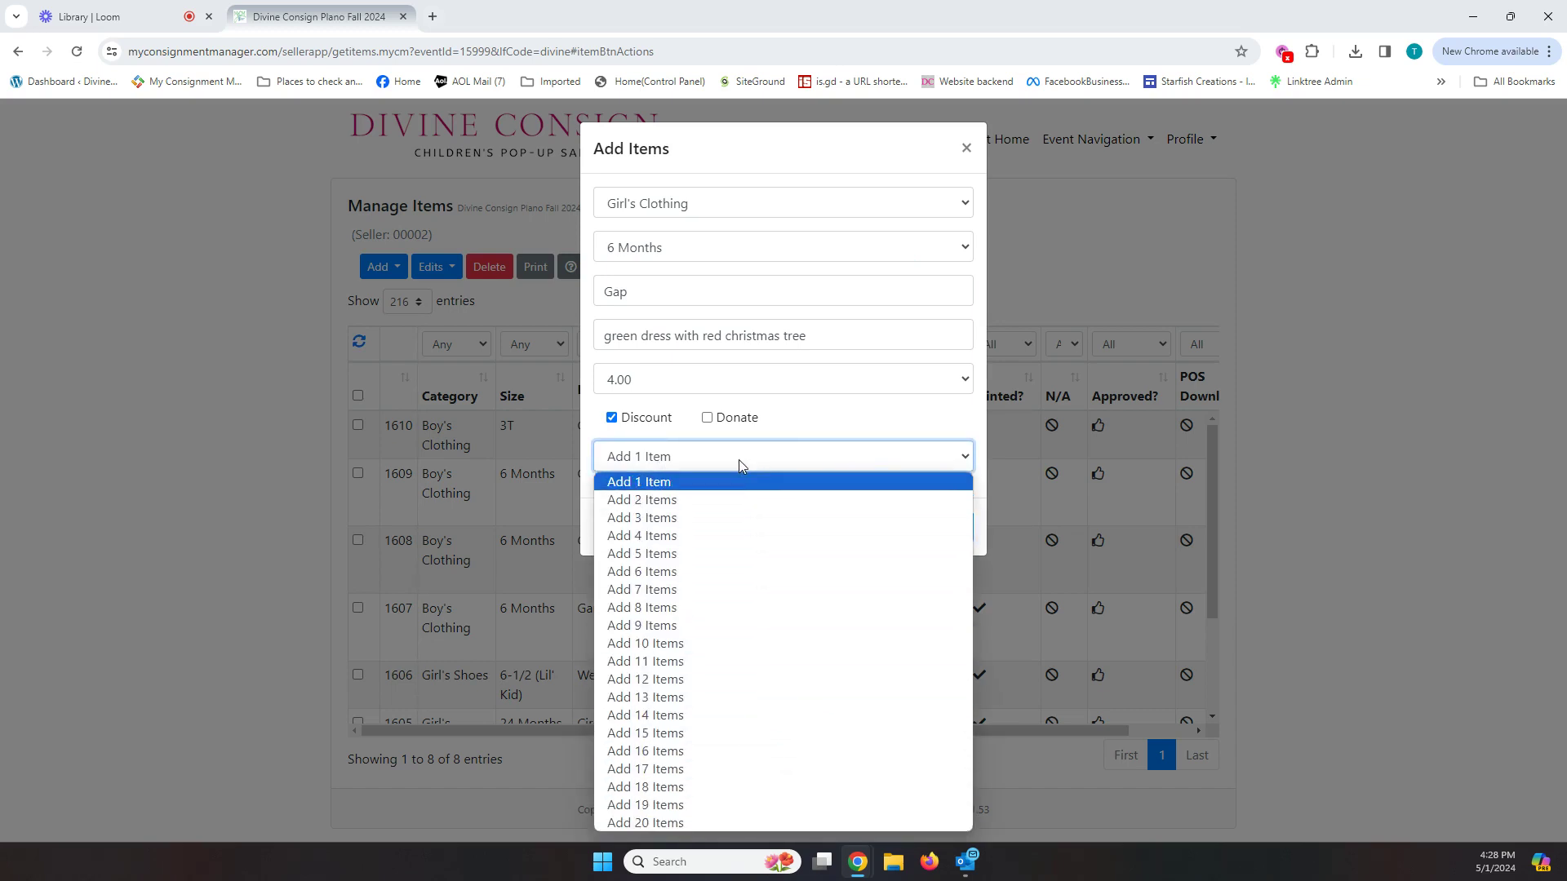
pyautogui.click(814, 428)
pyautogui.click(813, 428)
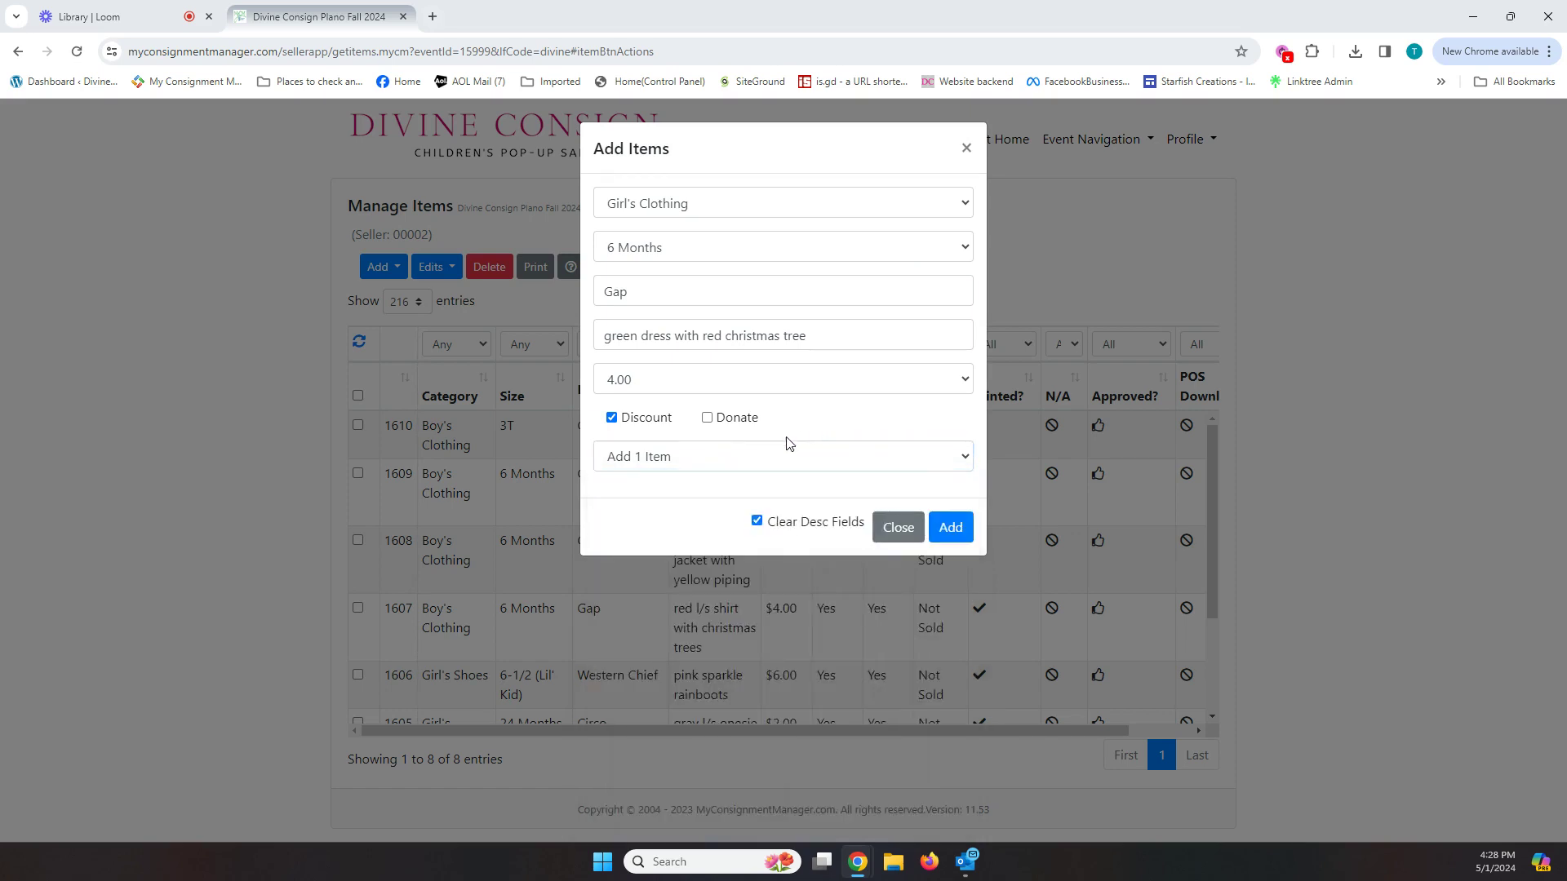
pyautogui.click(951, 529)
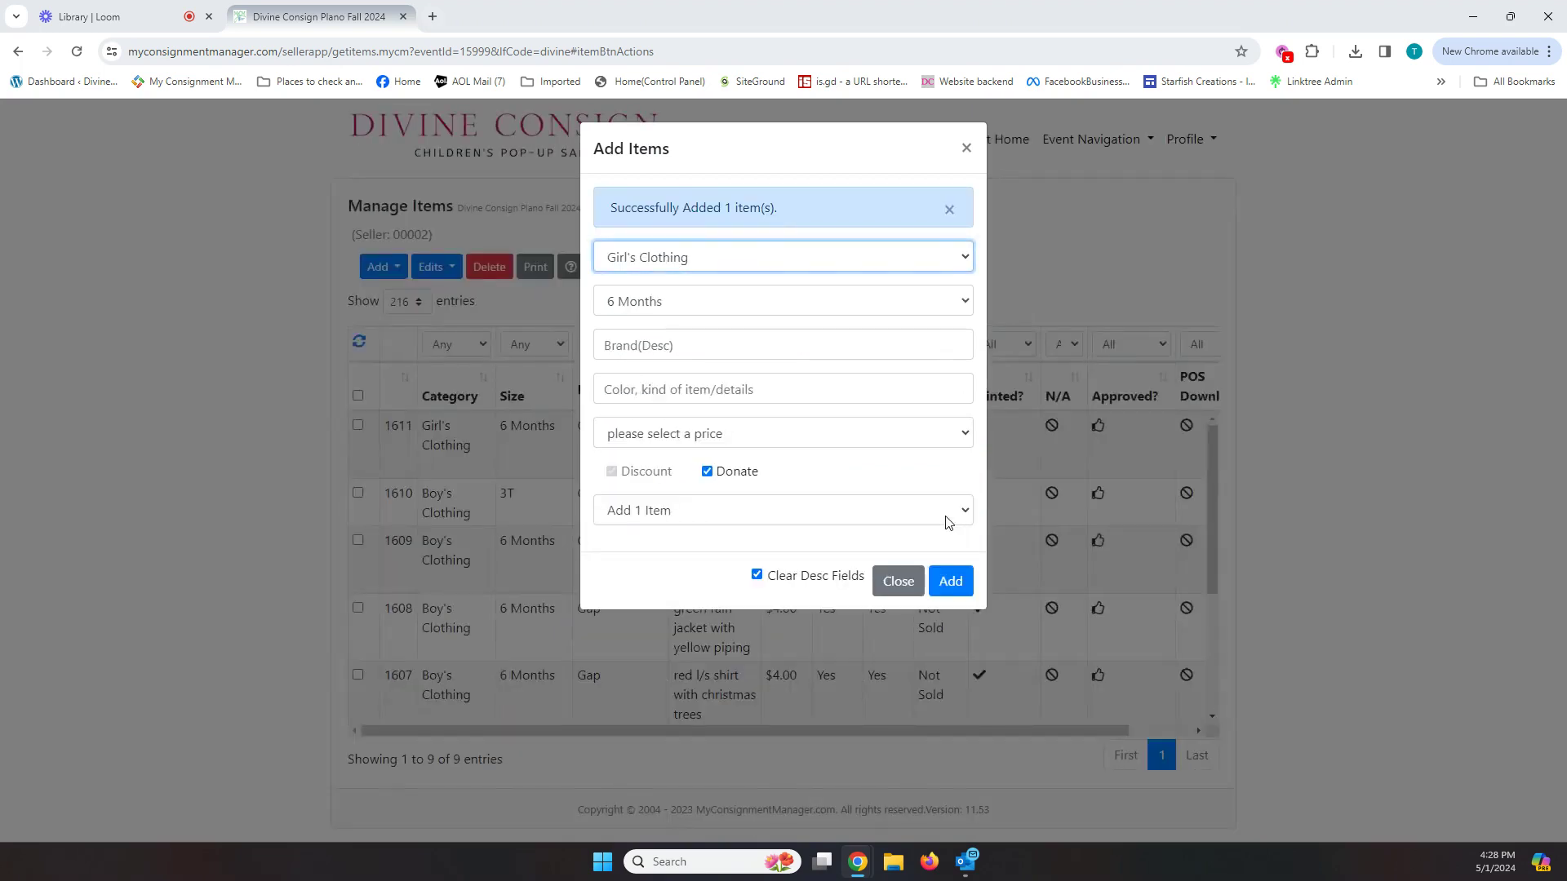
pyautogui.click(966, 148)
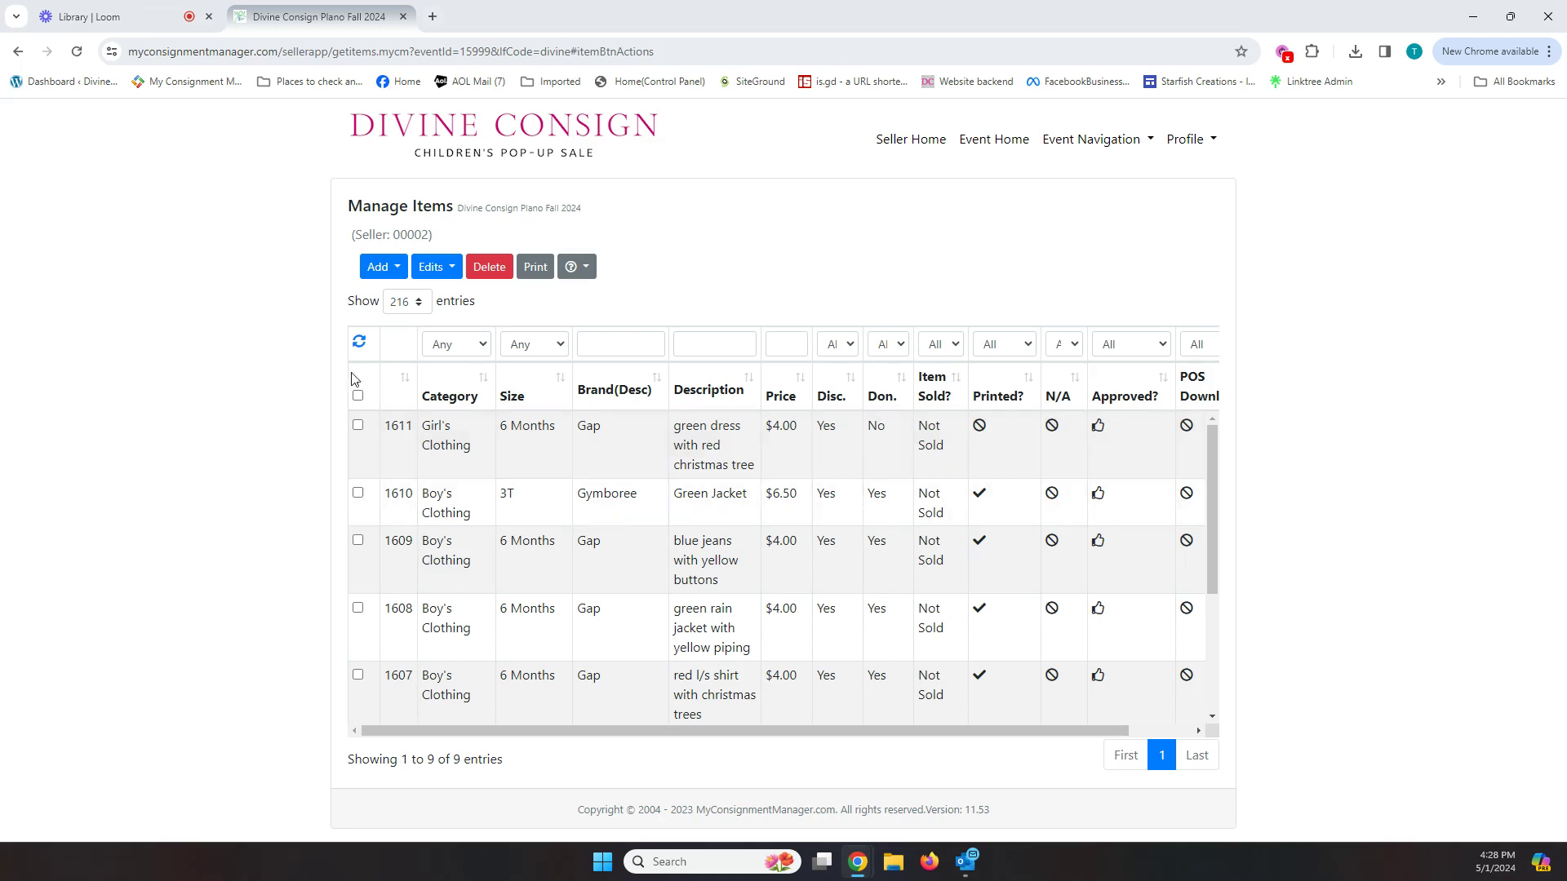
# Start another manual item entry with category Girl's Clothing, size 12 Months and brand Gap
pyautogui.click(378, 268)
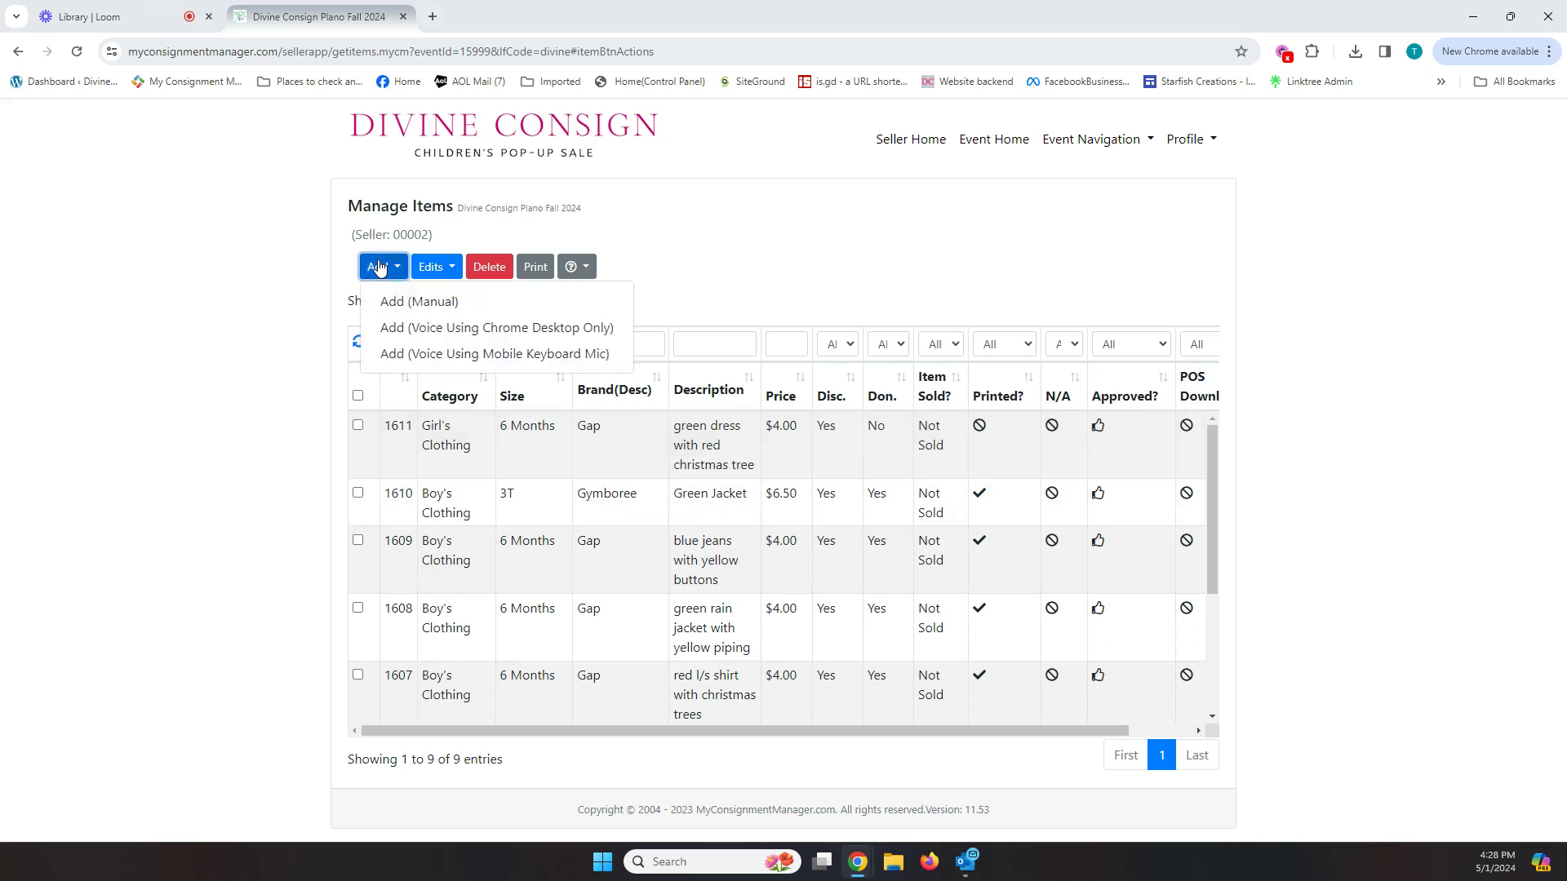
pyautogui.click(436, 302)
pyautogui.click(753, 208)
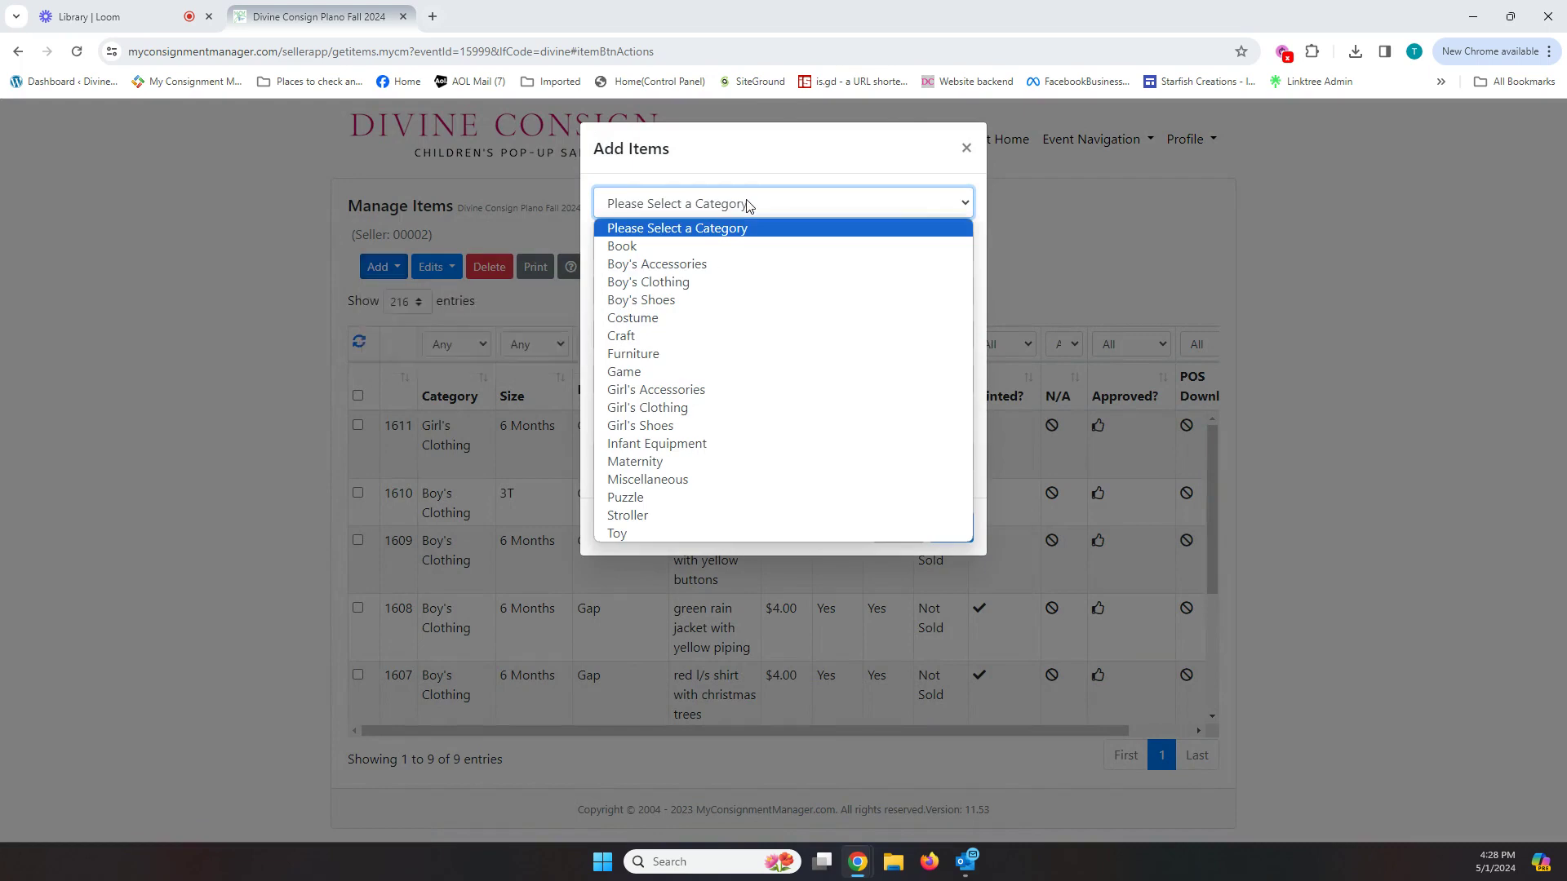
pyautogui.click(685, 407)
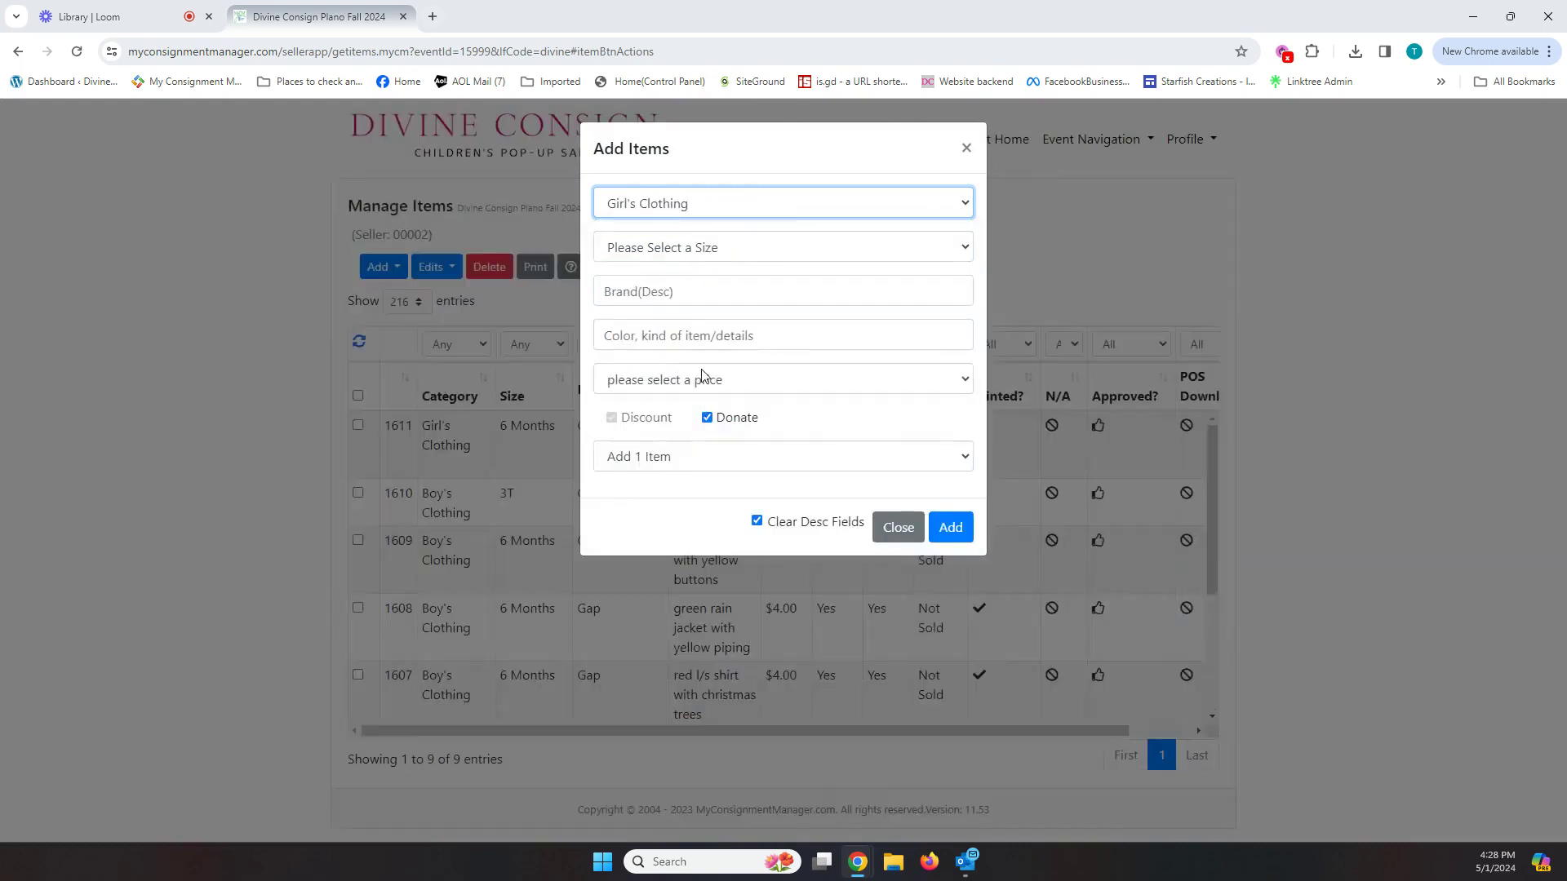
pyautogui.click(683, 249)
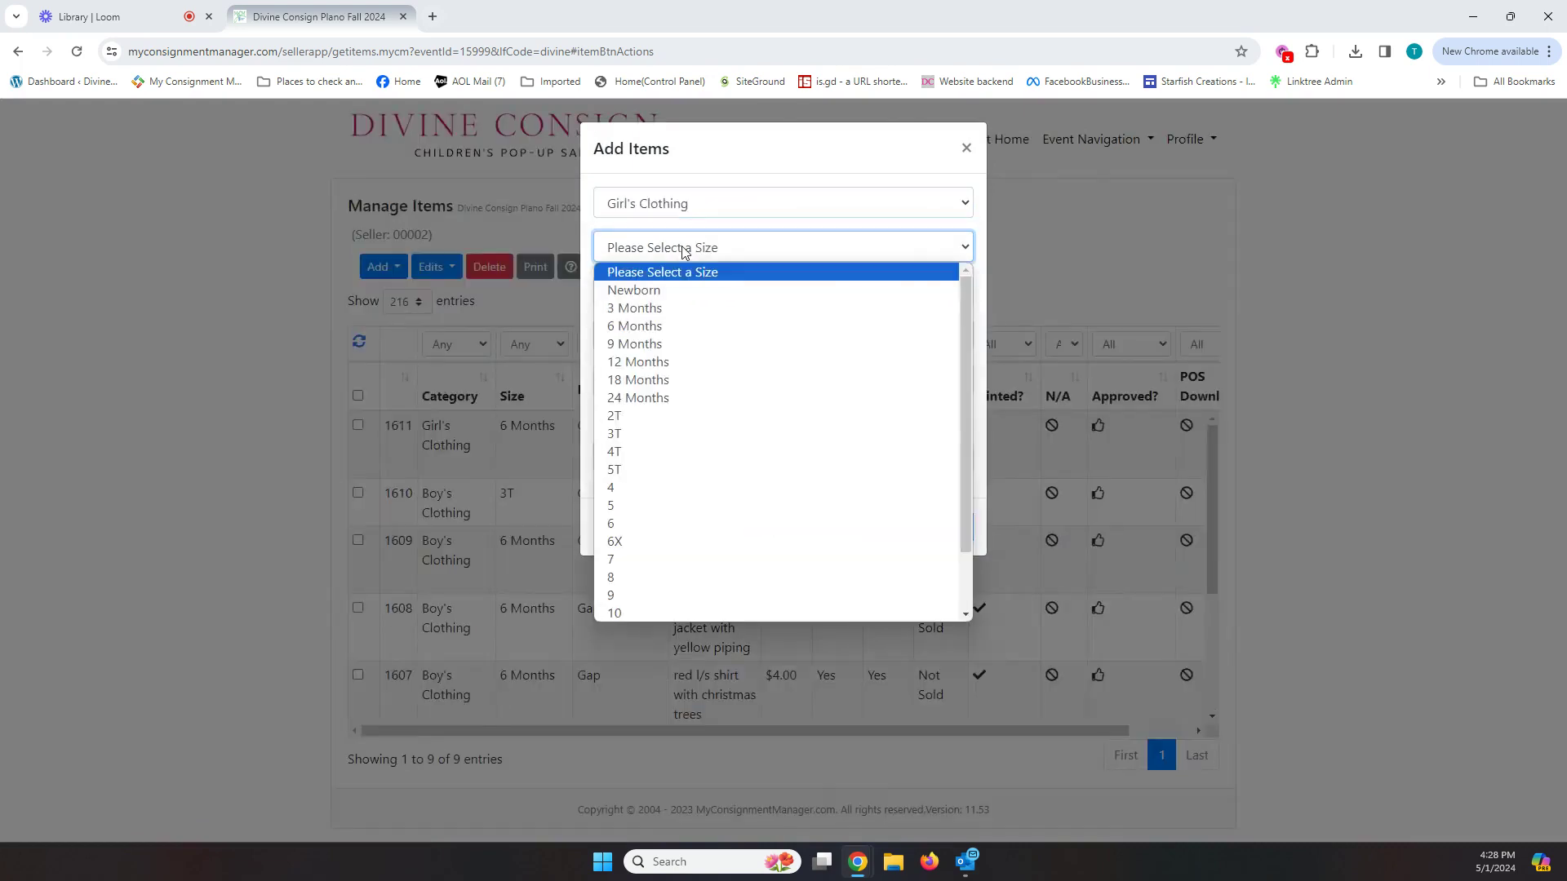
pyautogui.click(676, 360)
pyautogui.click(660, 289)
pyautogui.write('Gap')
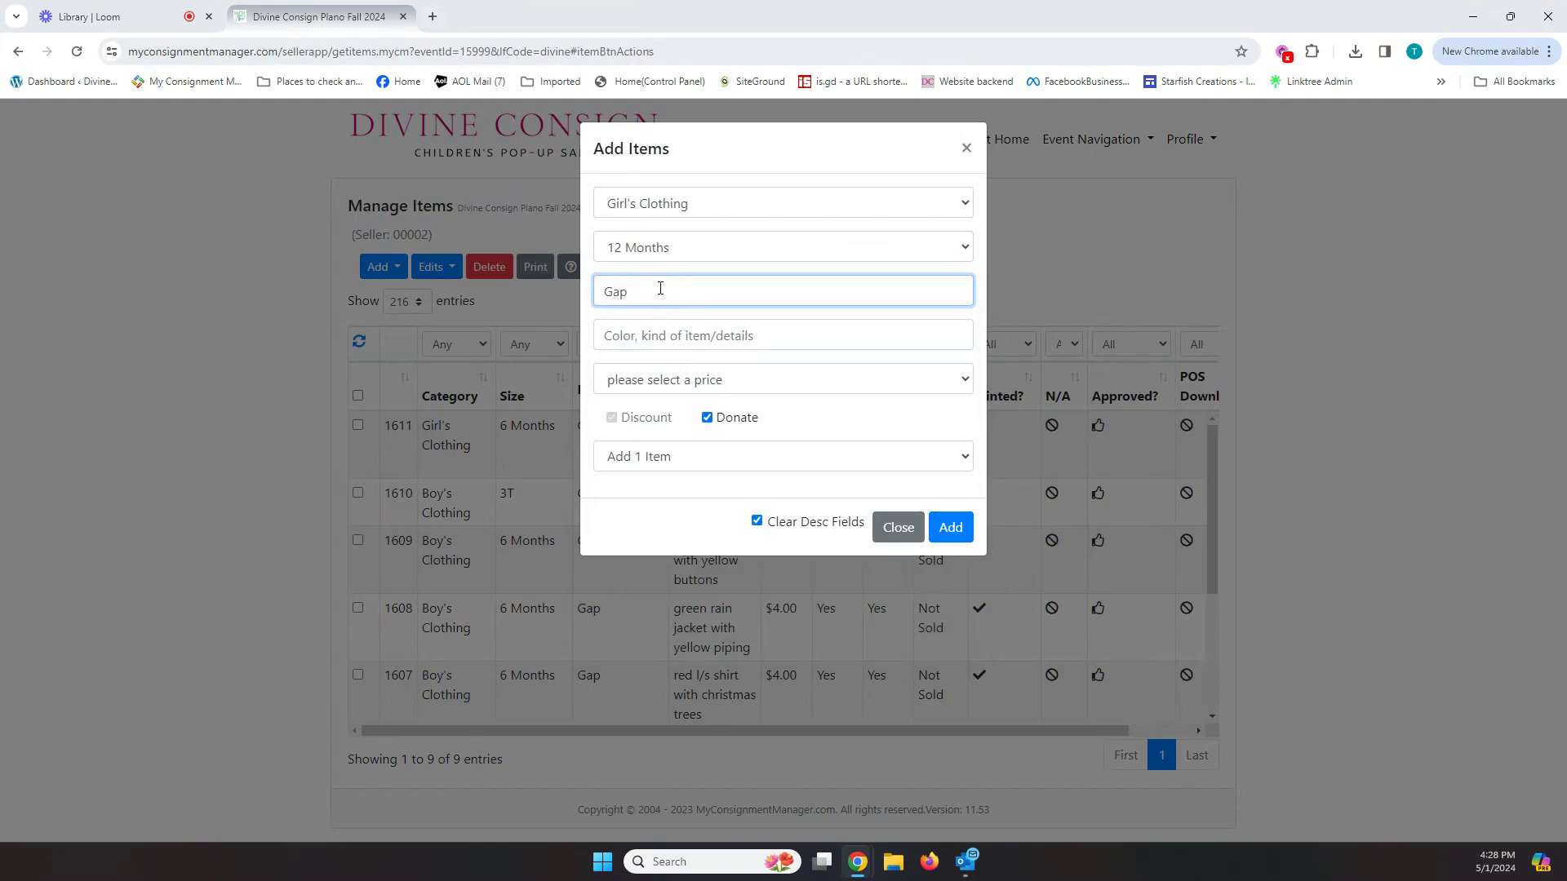
# Describe the item as "jeans with pink flowers", price it at 3.00, and turn off clearing of the description fields
pyautogui.press('Tab')
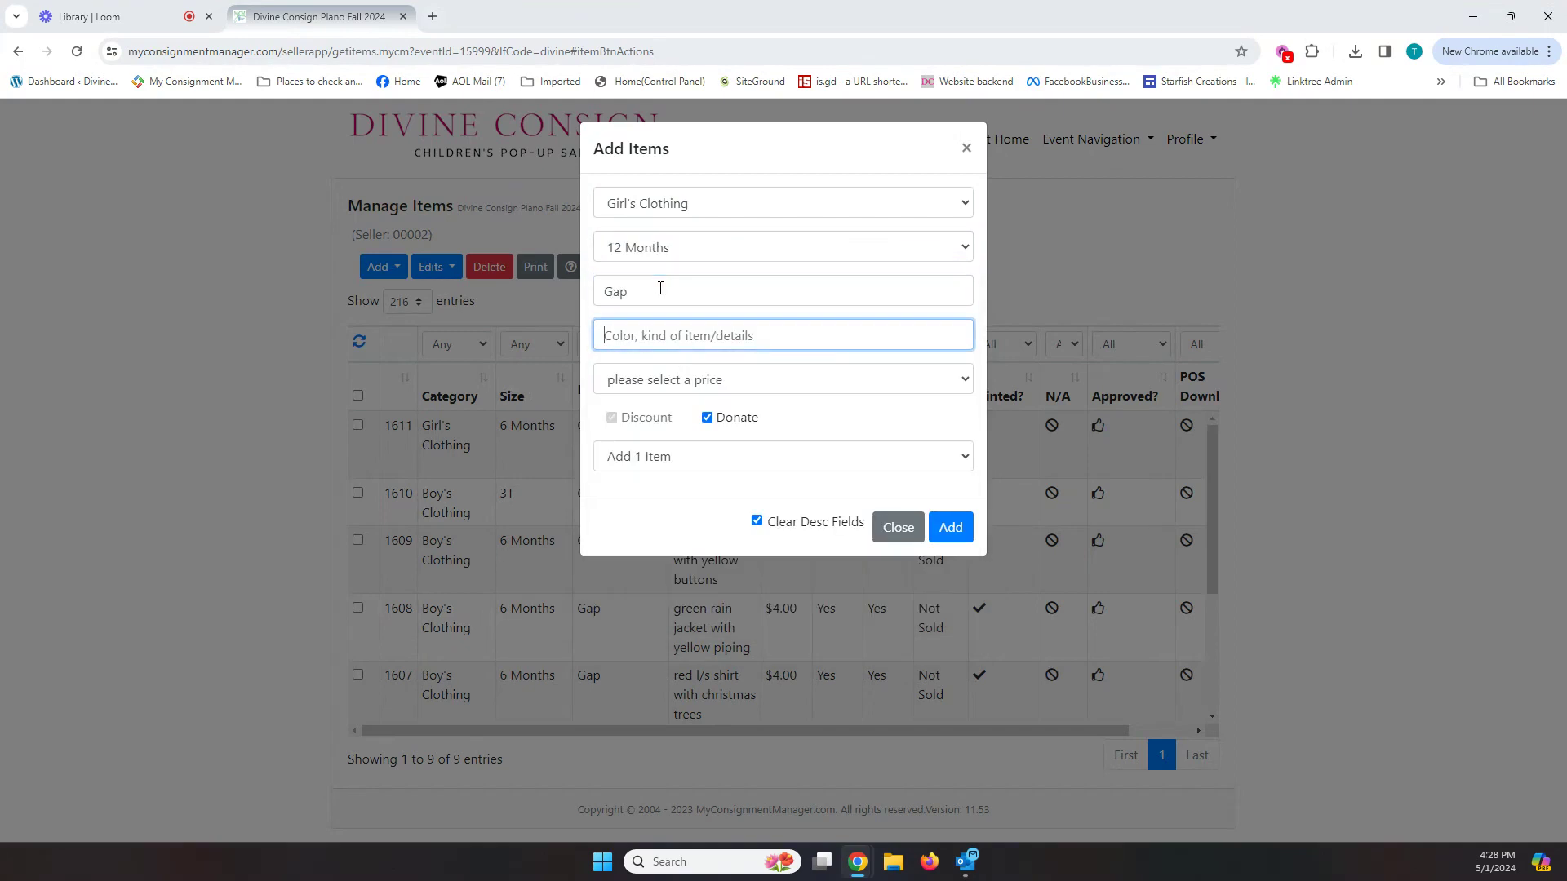
pyautogui.write('jeans with pink flowers')
pyautogui.click(682, 379)
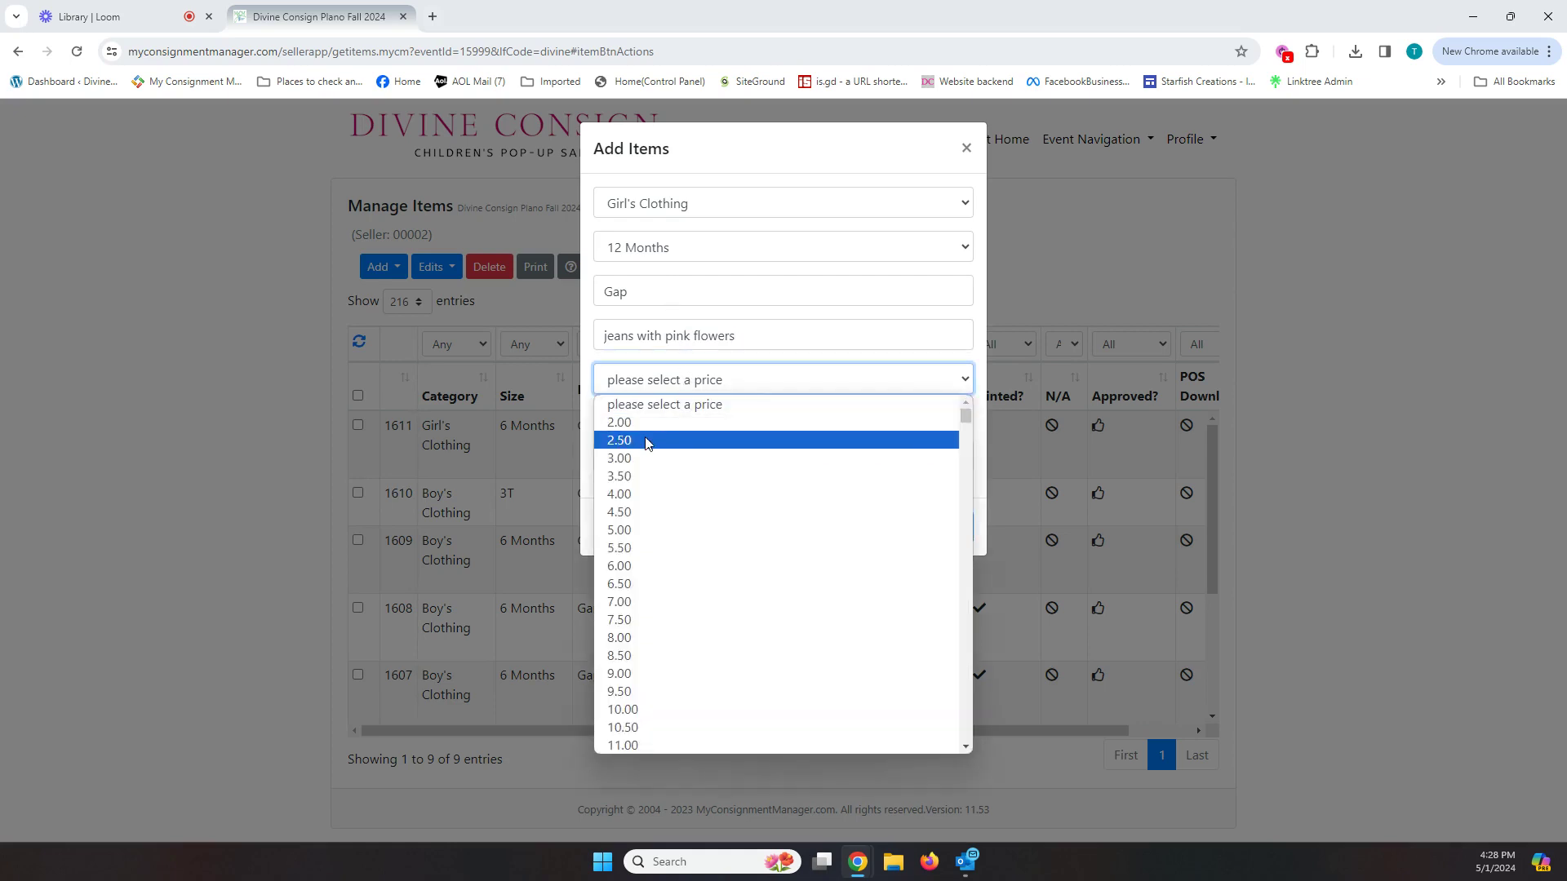
pyautogui.click(638, 462)
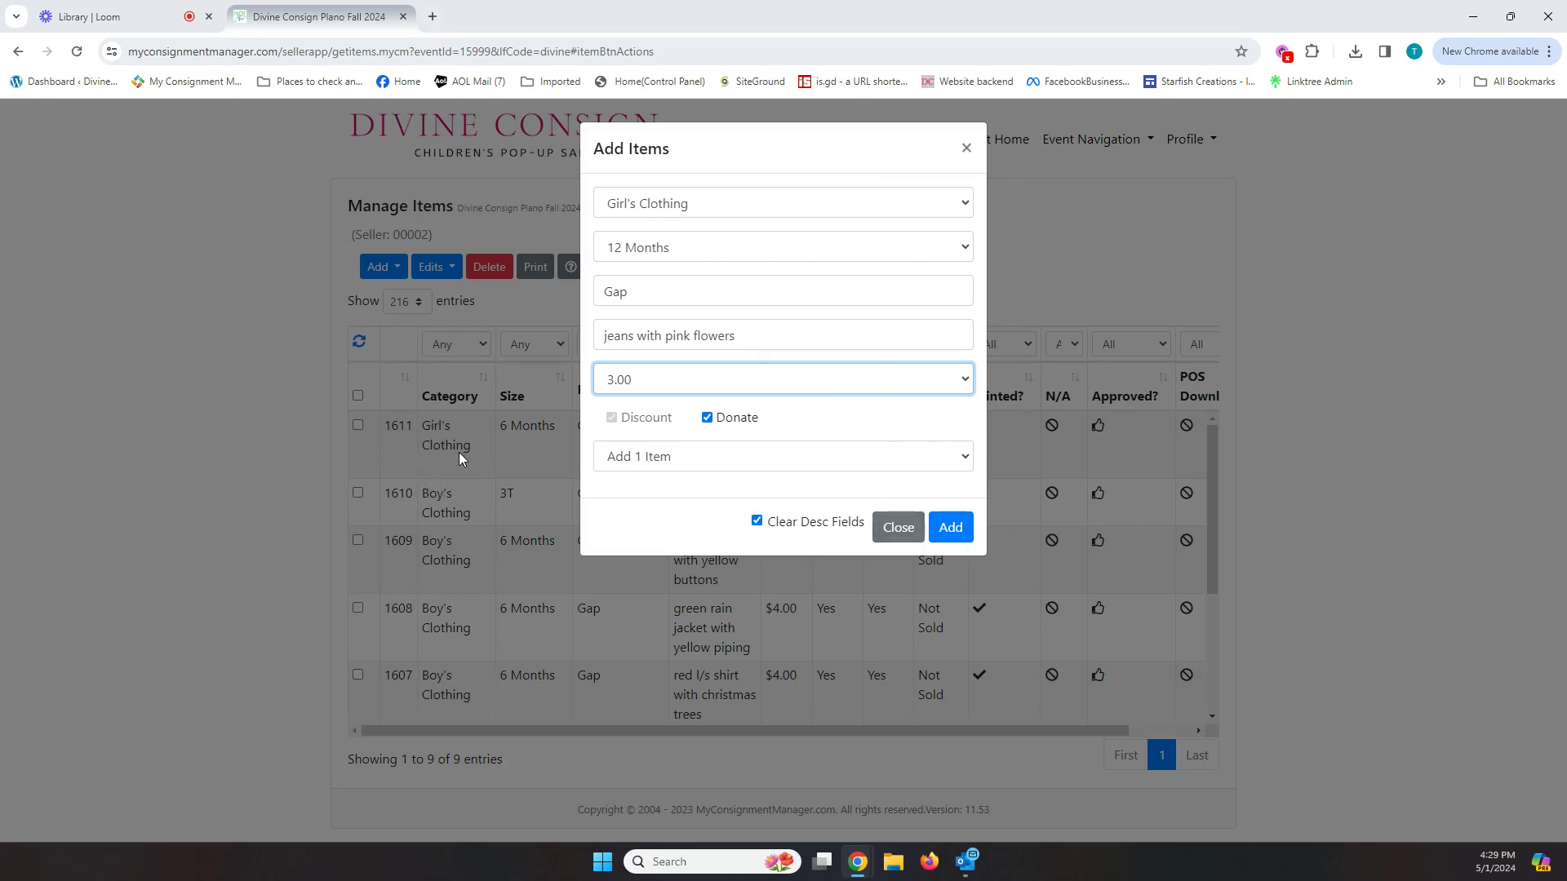
pyautogui.click(756, 524)
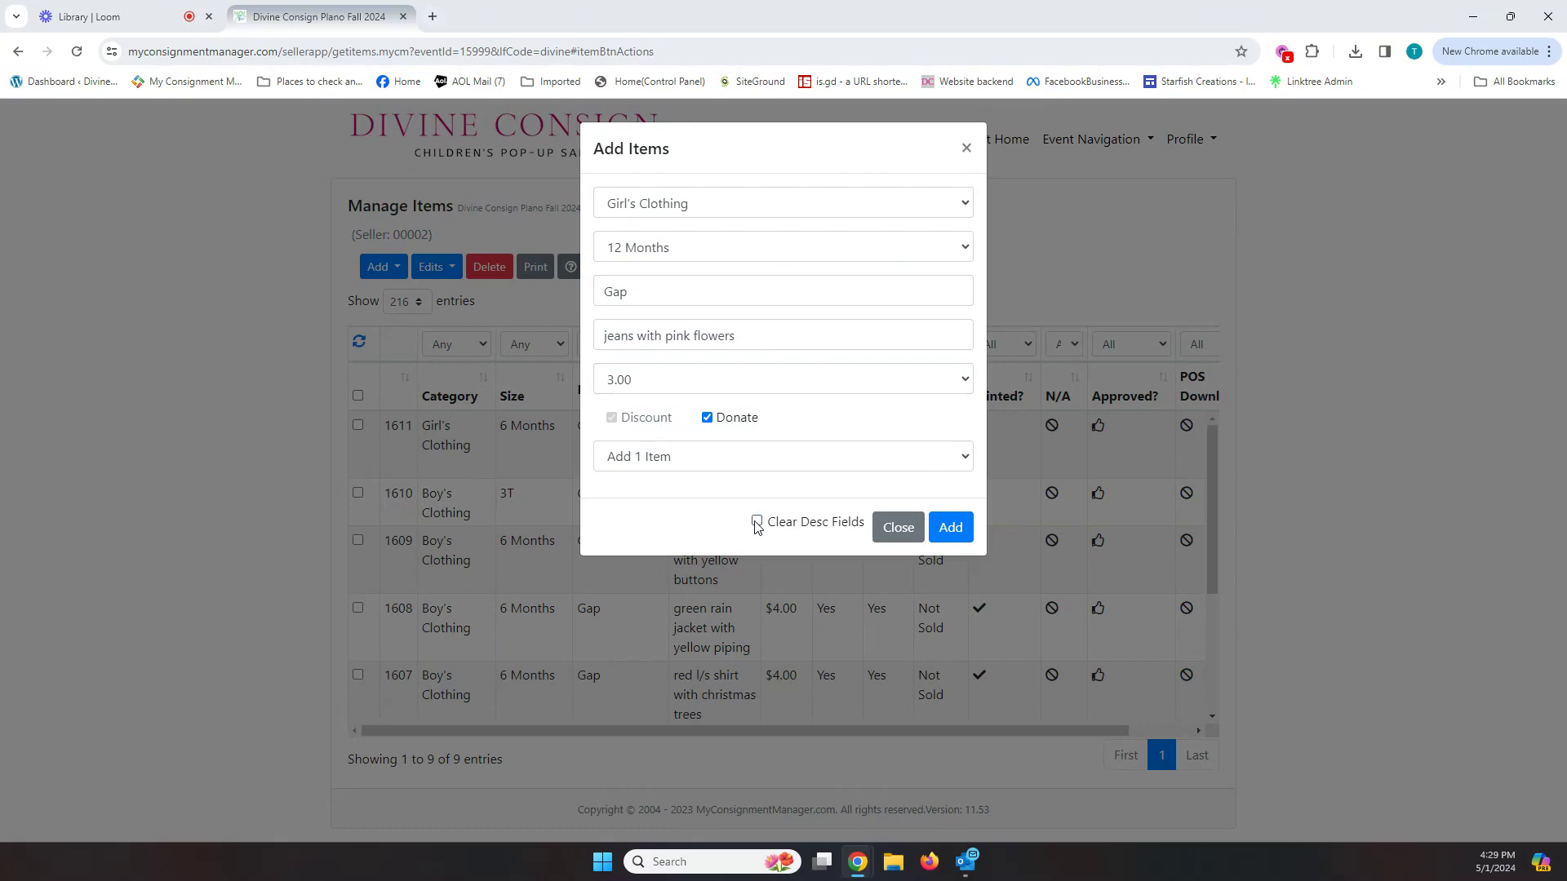
# Add the jeans with pink flowers, and replace the retained description with "red rain coat" for the next item
pyautogui.click(948, 527)
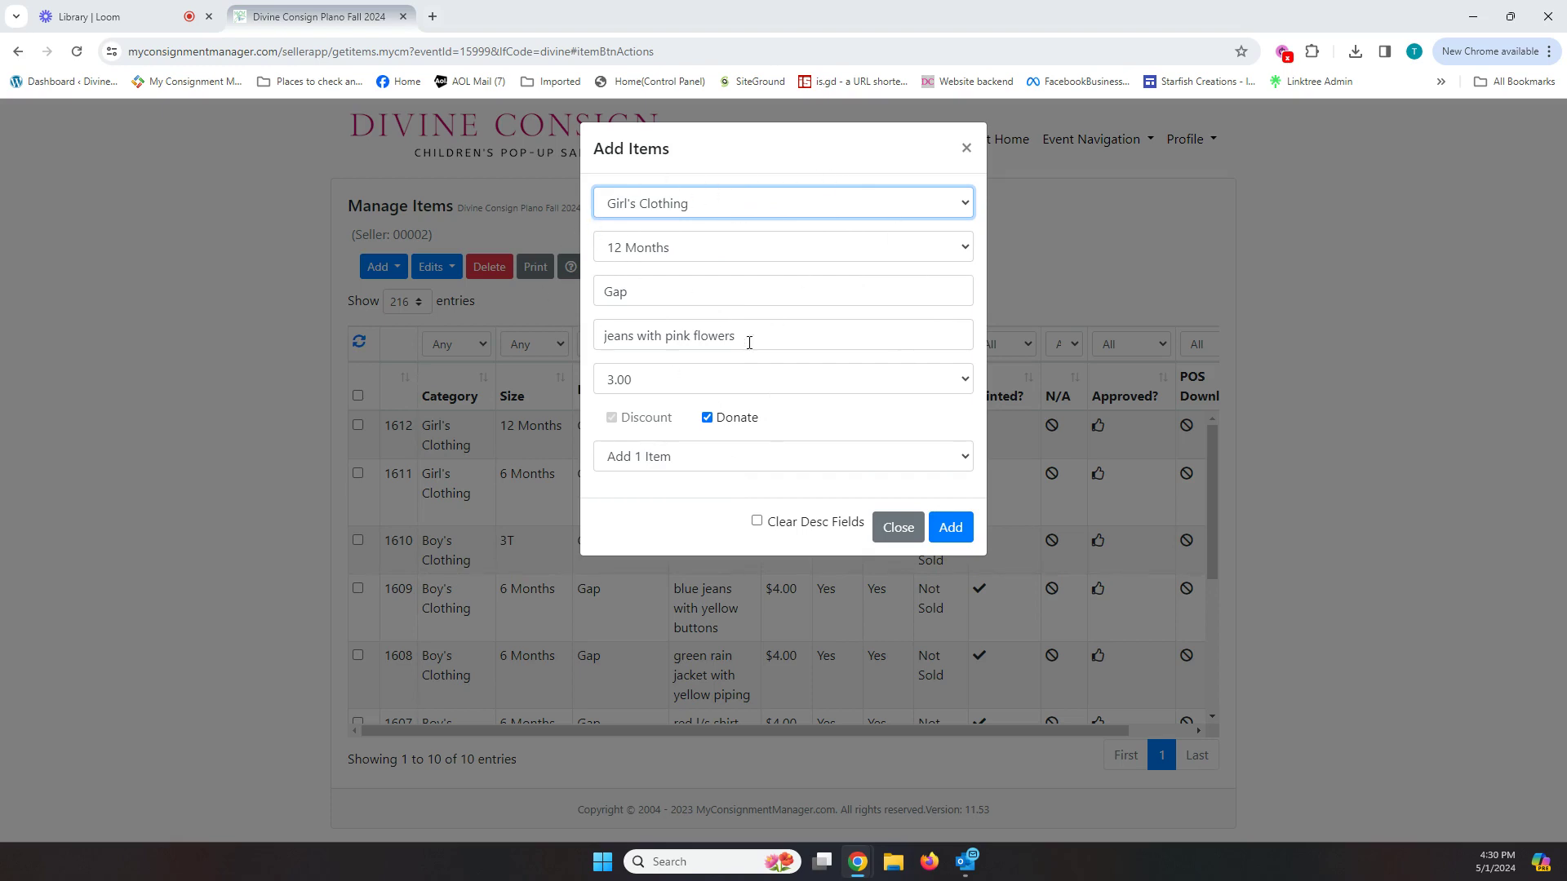
pyautogui.moveTo(751, 343); pyautogui.dragTo(569, 325)
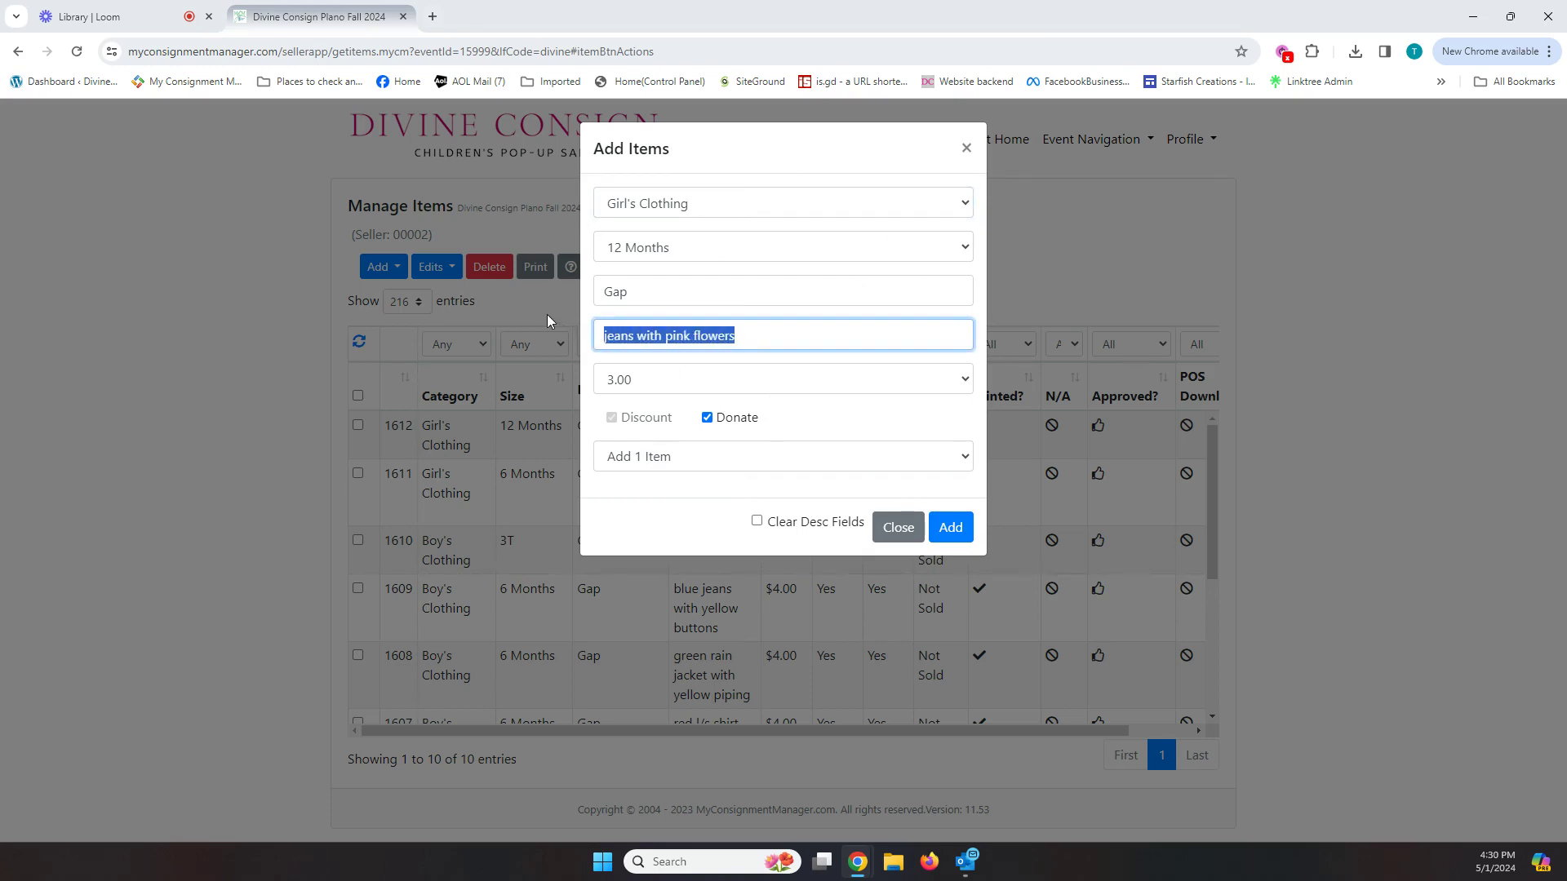
pyautogui.write('r')
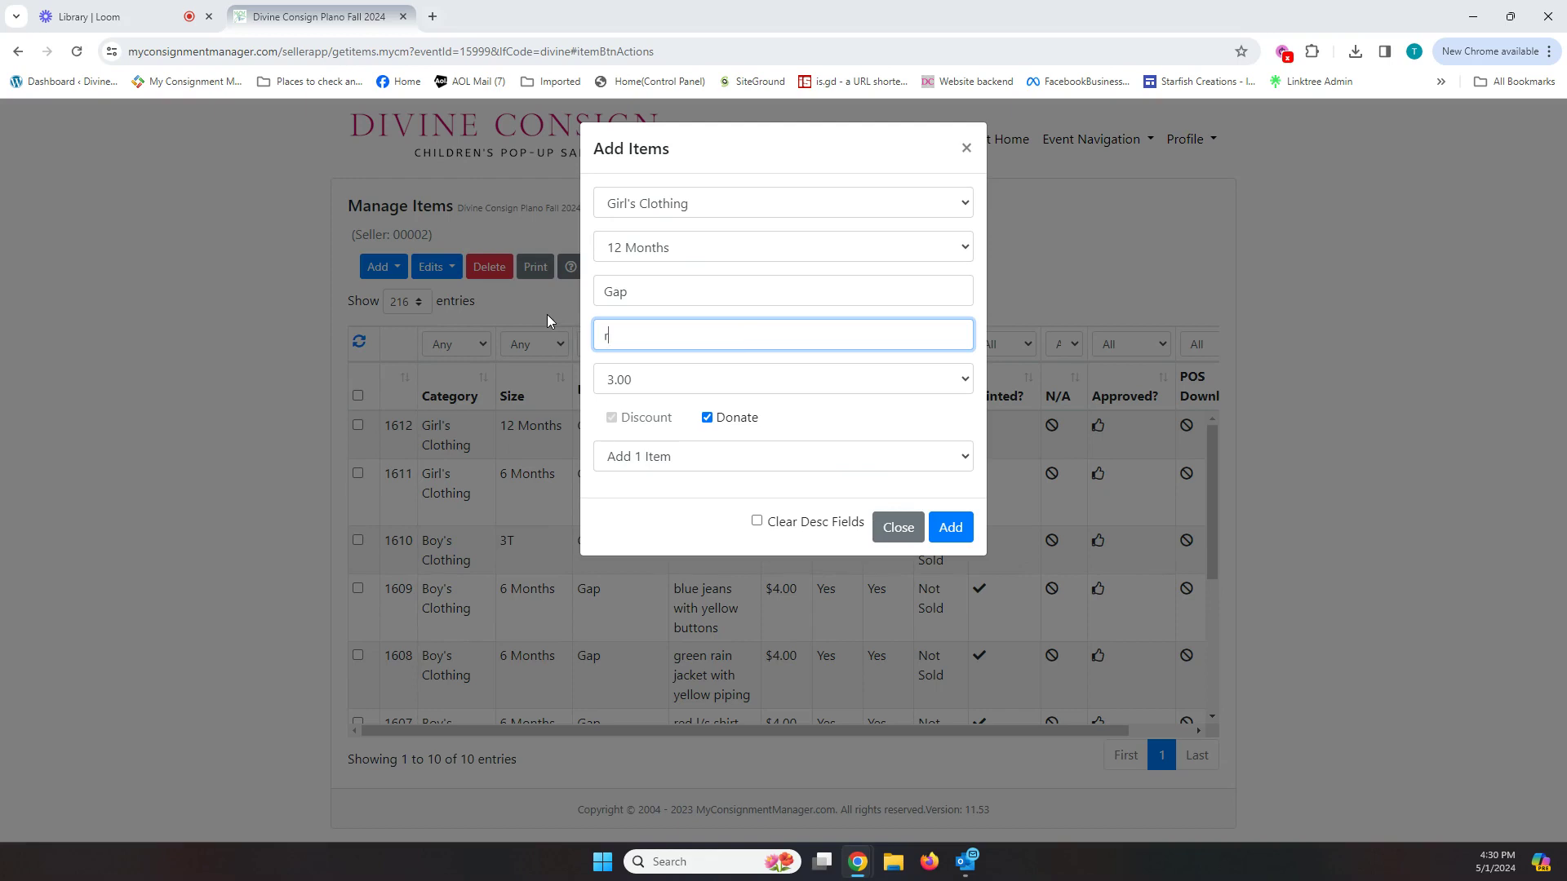
pyautogui.write('ed rain coat')
# Price the red rain coat at 4.50 and add it to the inventory
pyautogui.click(652, 383)
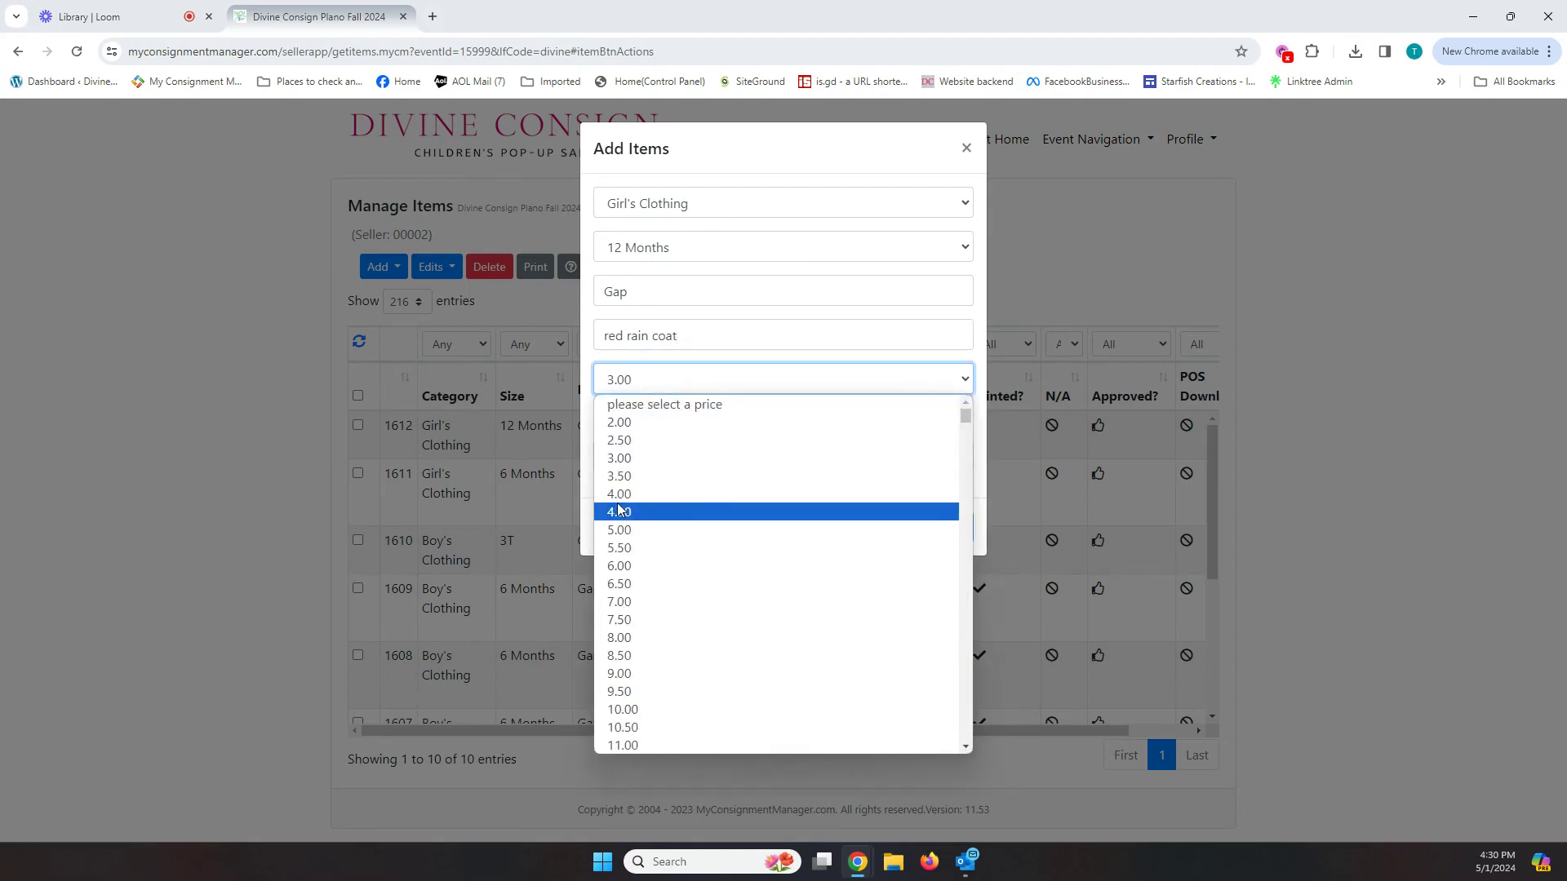
pyautogui.click(618, 511)
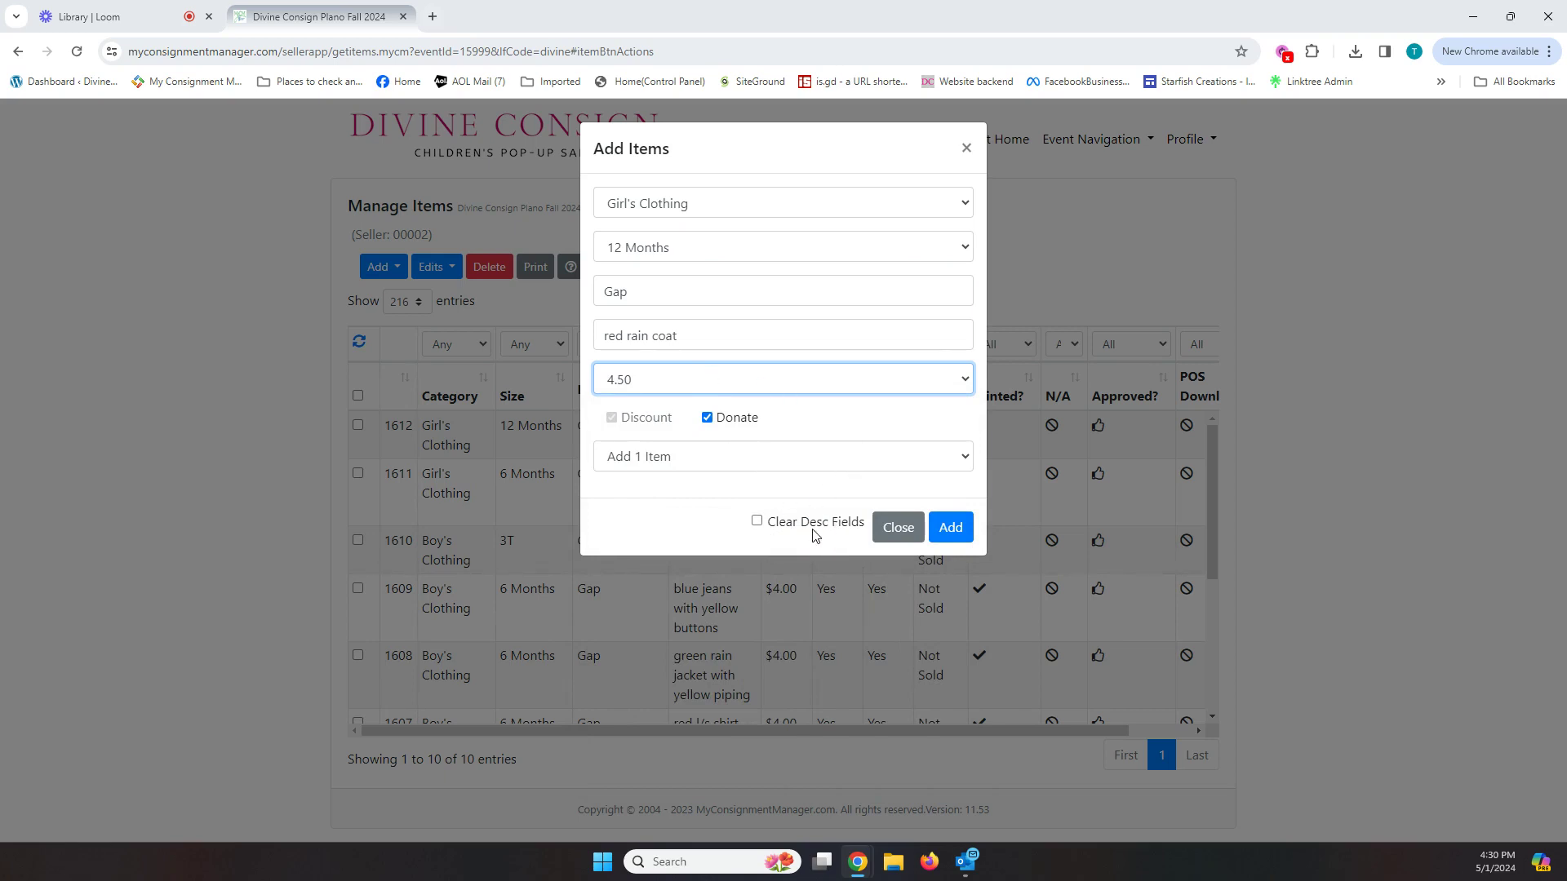
pyautogui.click(949, 527)
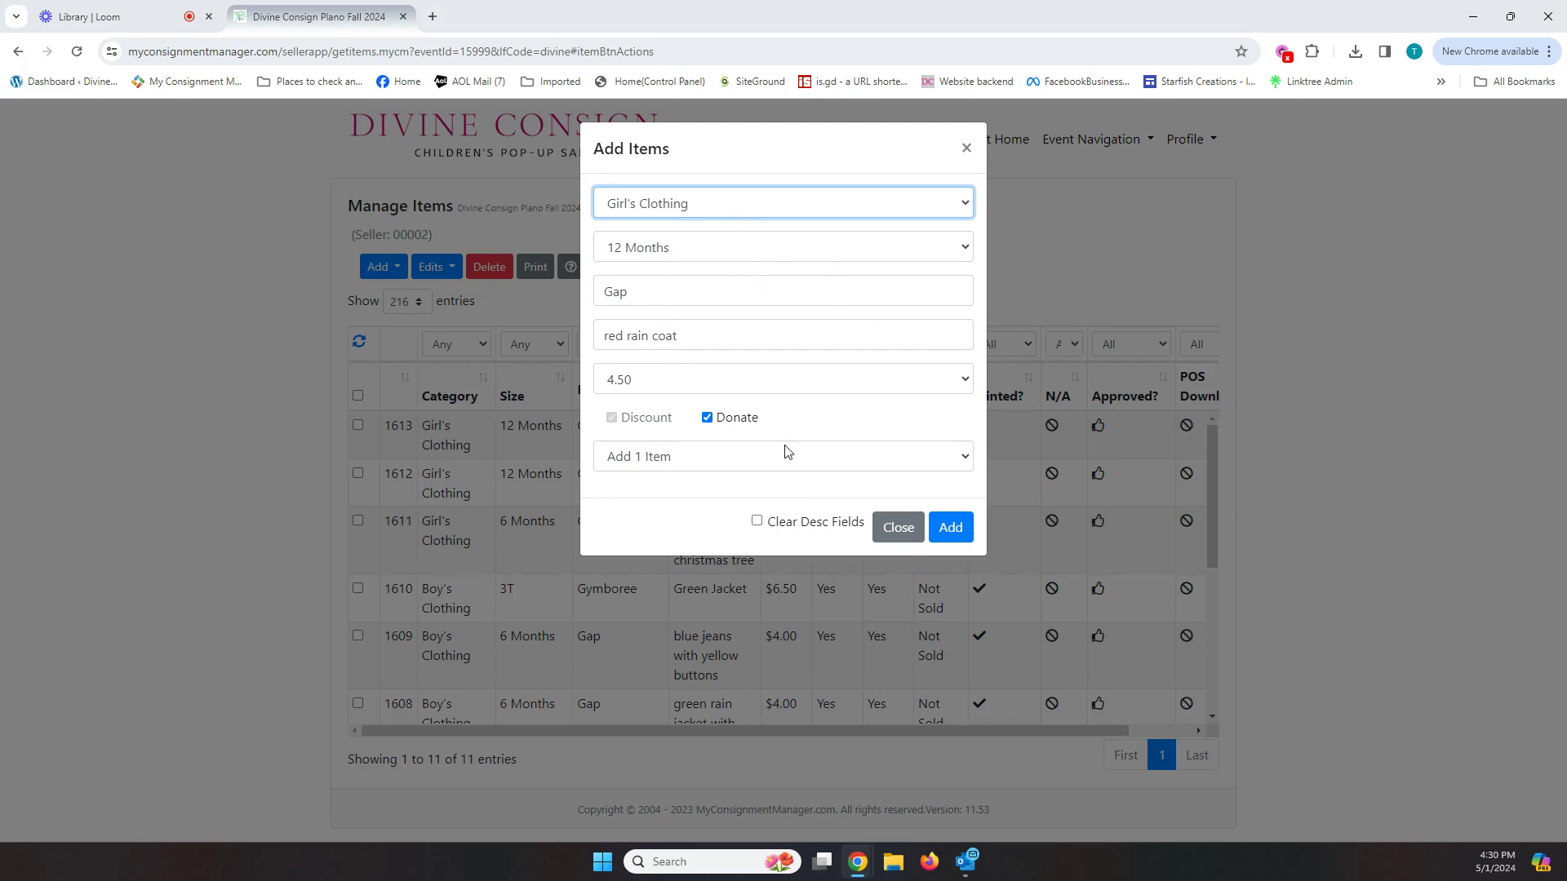
pyautogui.click(716, 203)
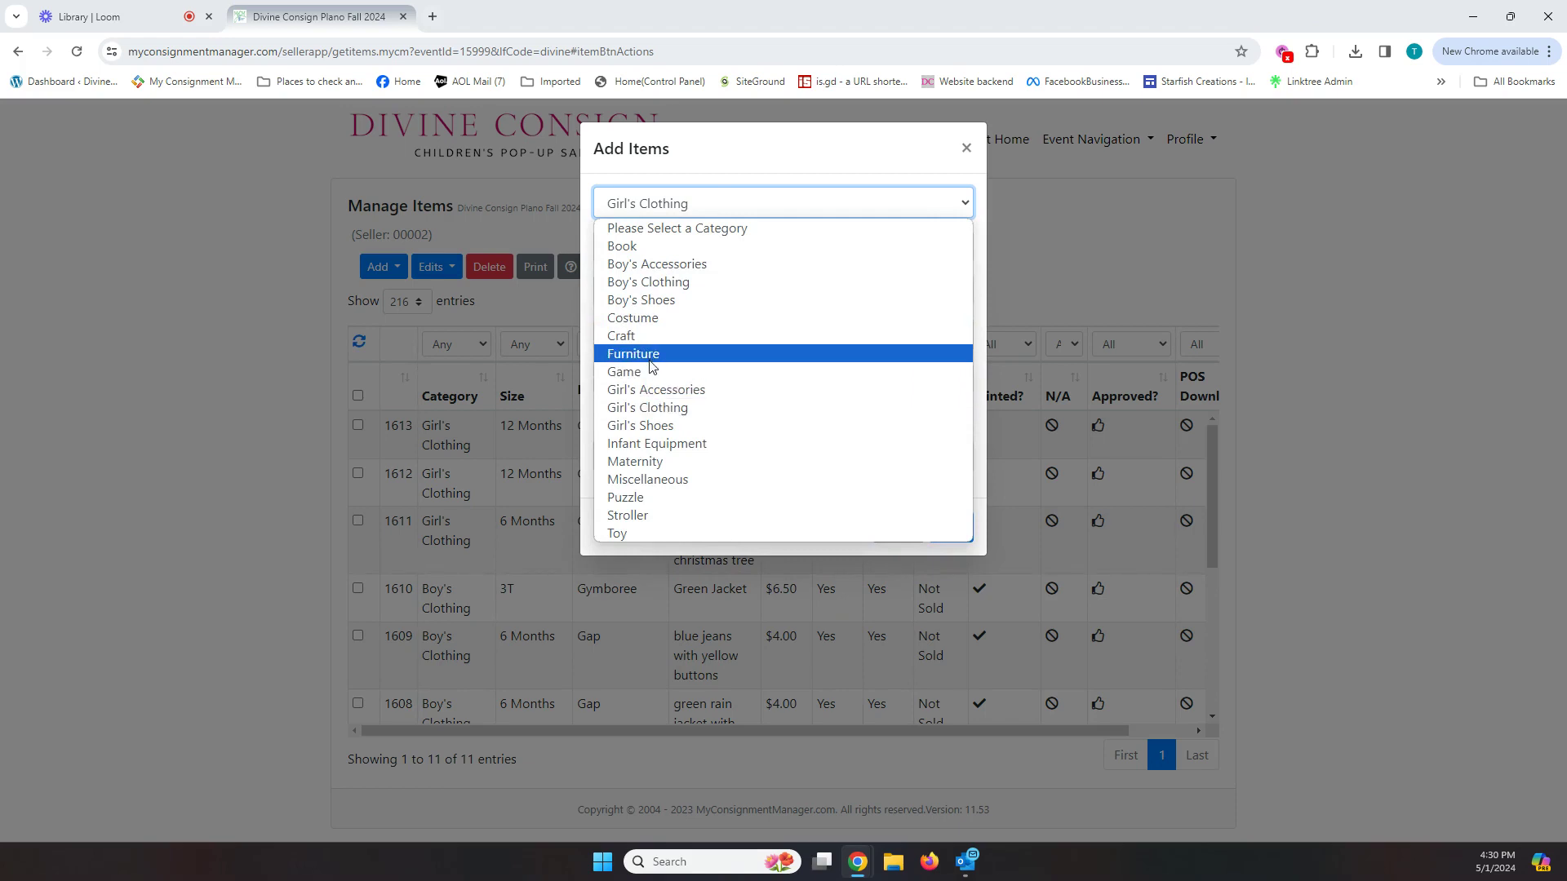
pyautogui.click(632, 535)
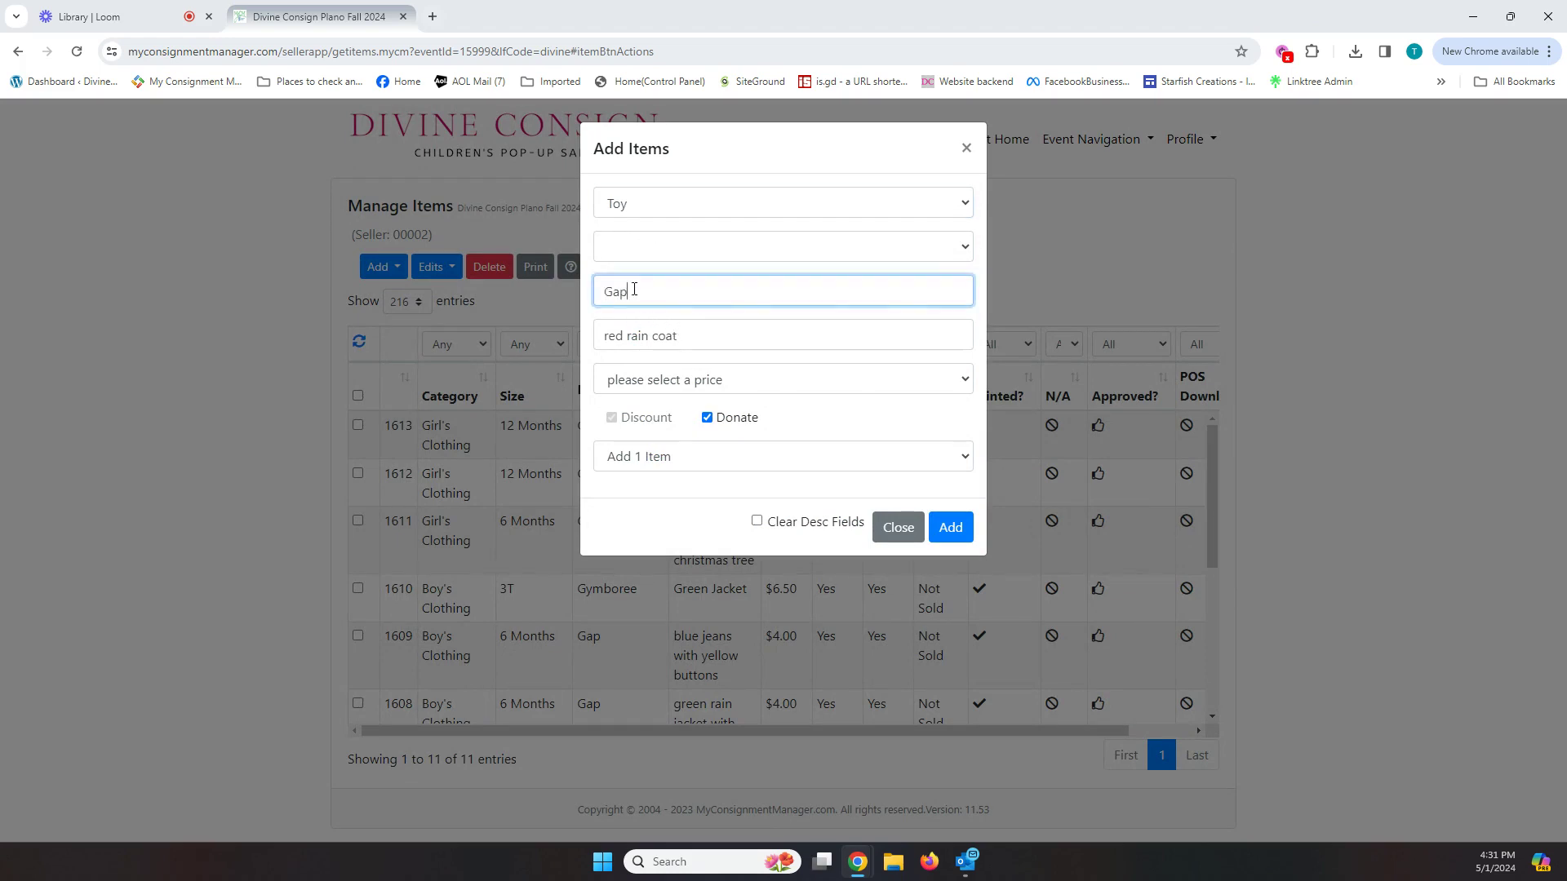
pyautogui.moveTo(629, 290); pyautogui.dragTo(595, 288)
pyautogui.click(967, 151)
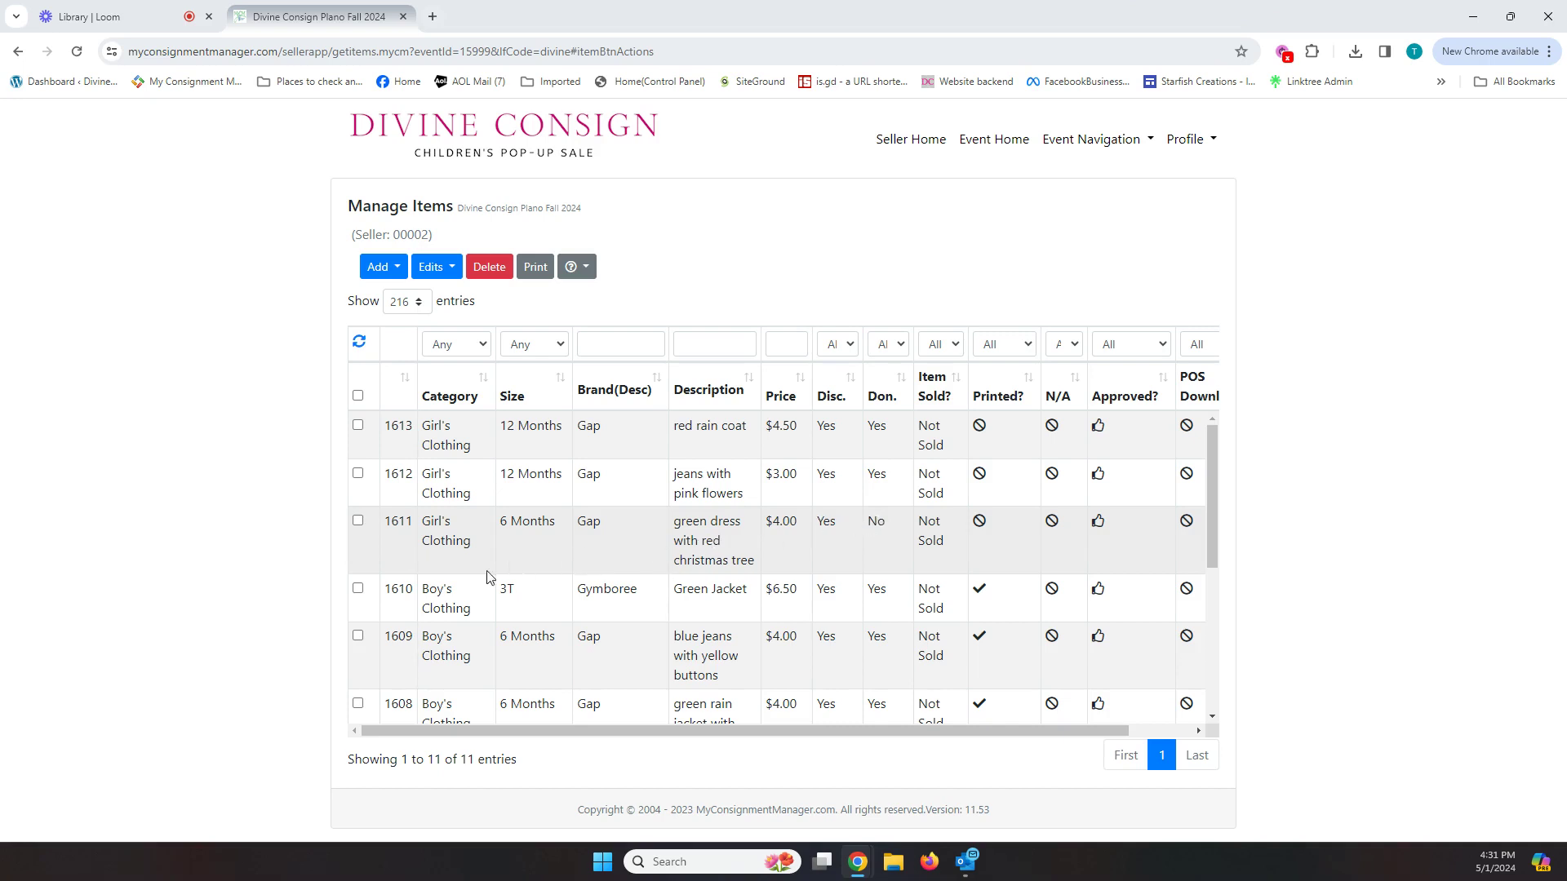
# Edit the green dress with red christmas tree as a single item and update its price to 3.50
pyautogui.click(358, 520)
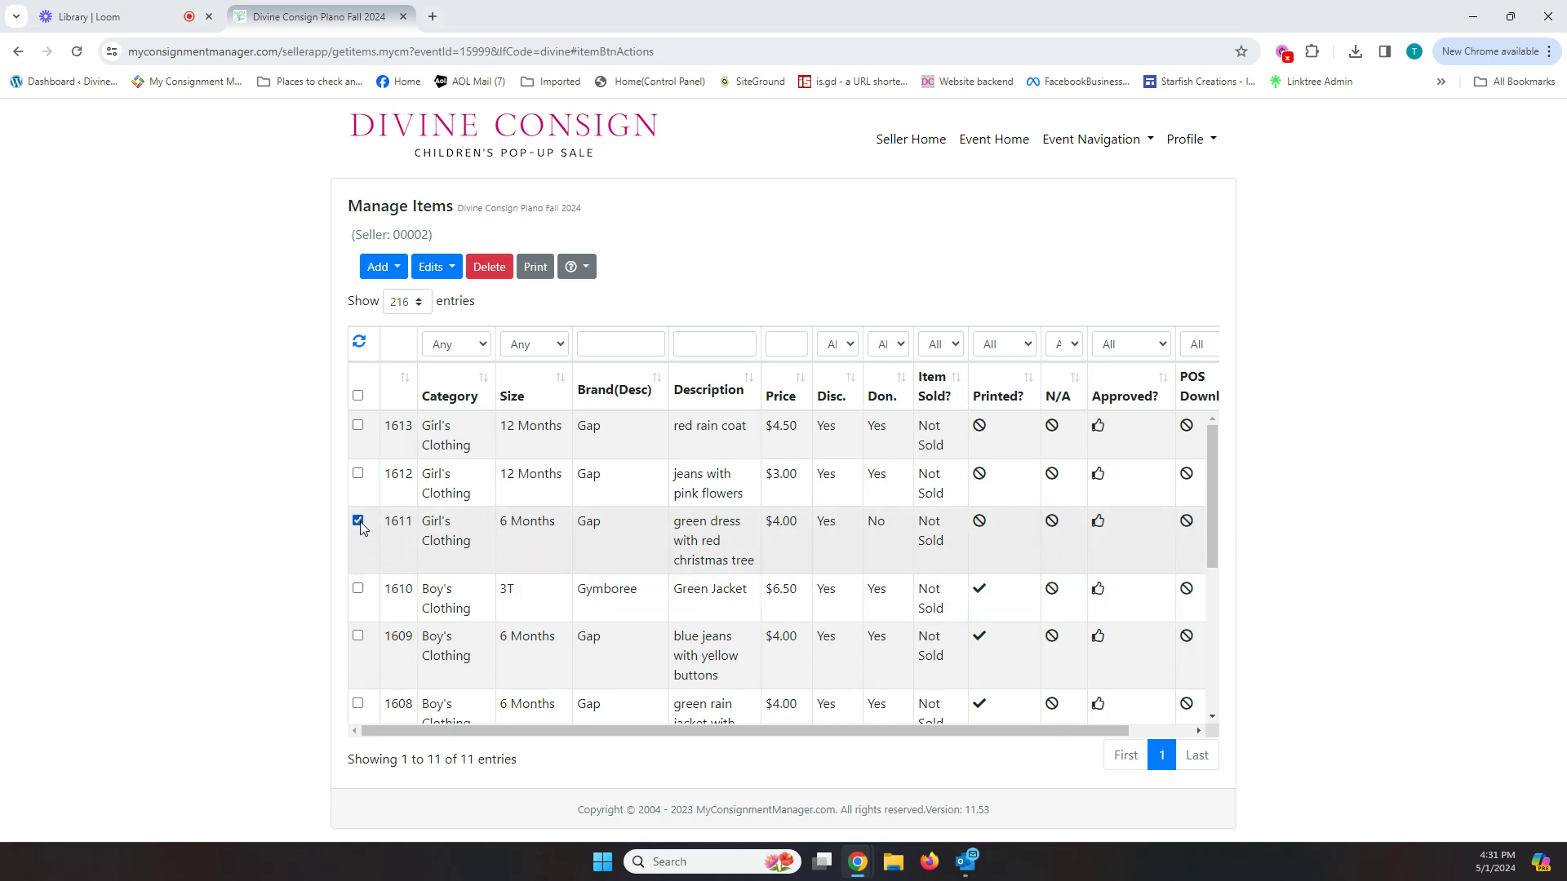
pyautogui.click(423, 273)
pyautogui.click(473, 306)
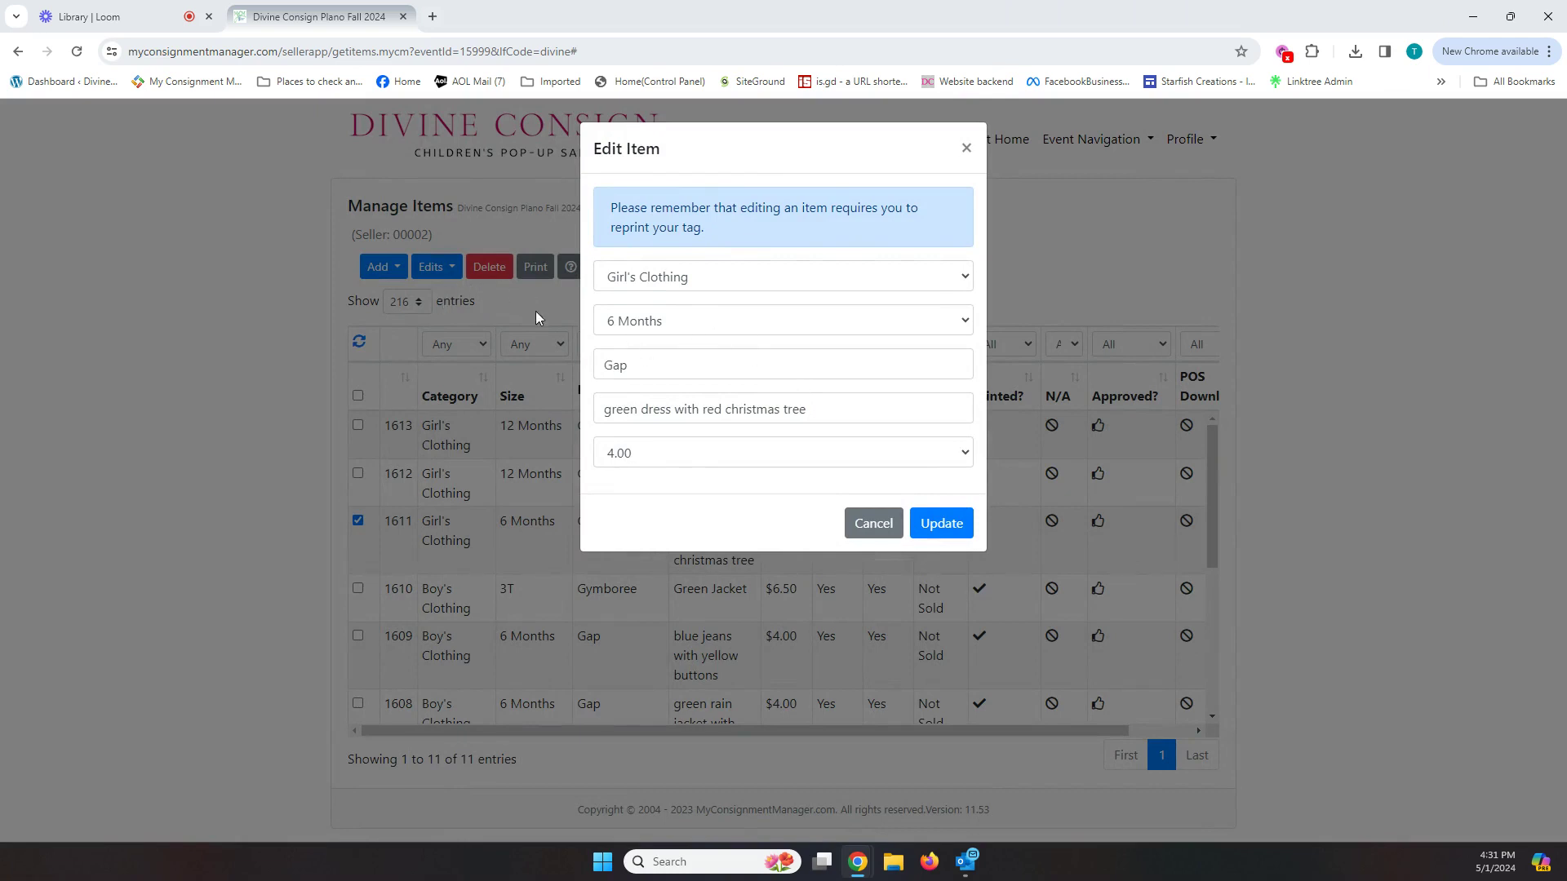
pyautogui.click(632, 454)
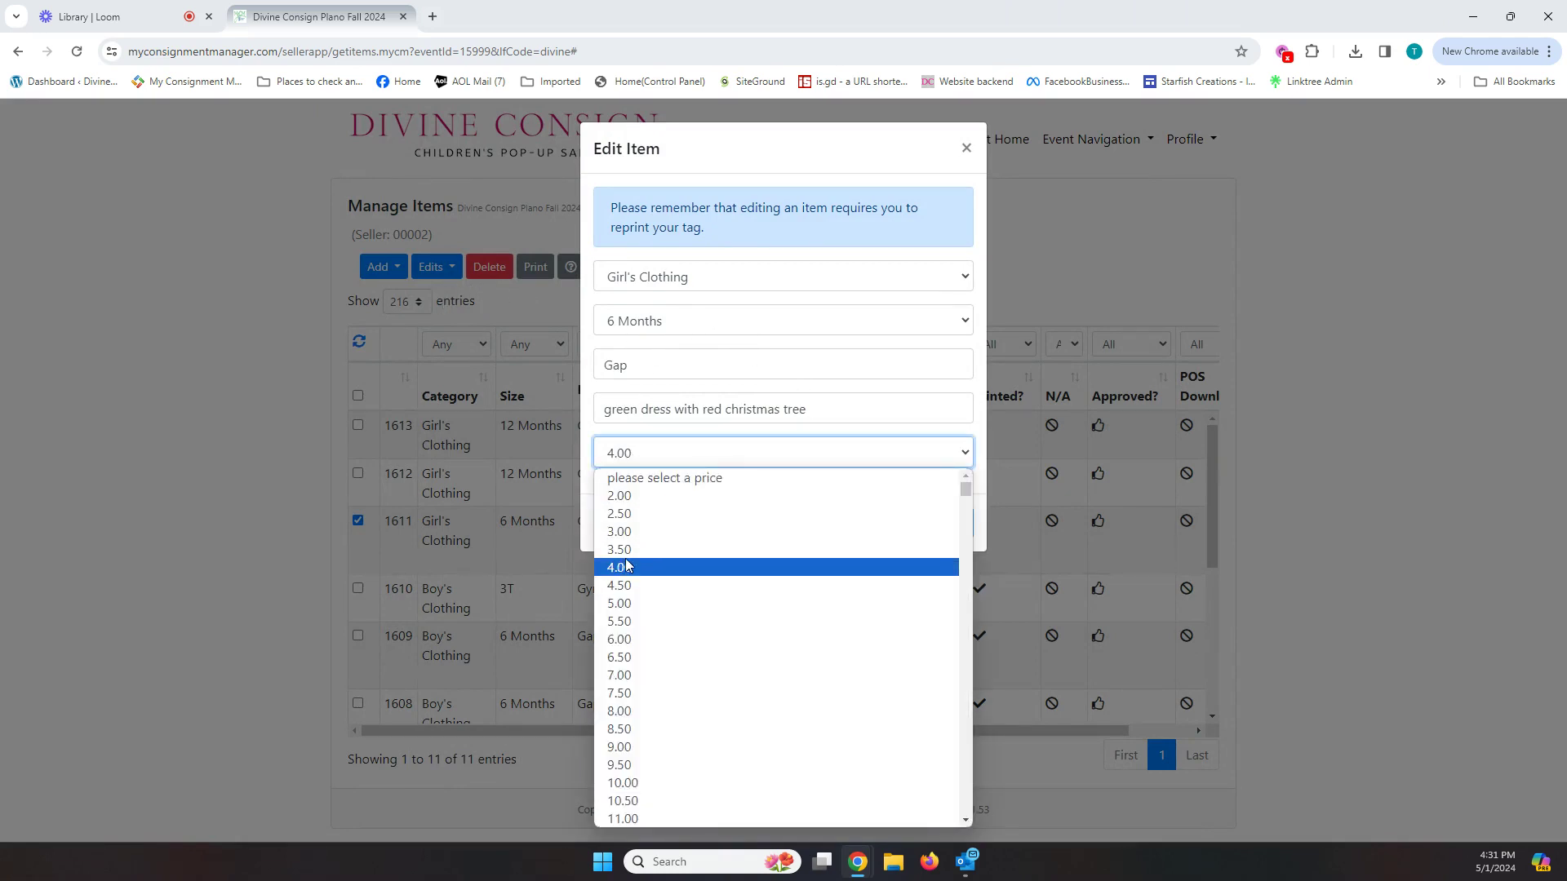
pyautogui.click(634, 560)
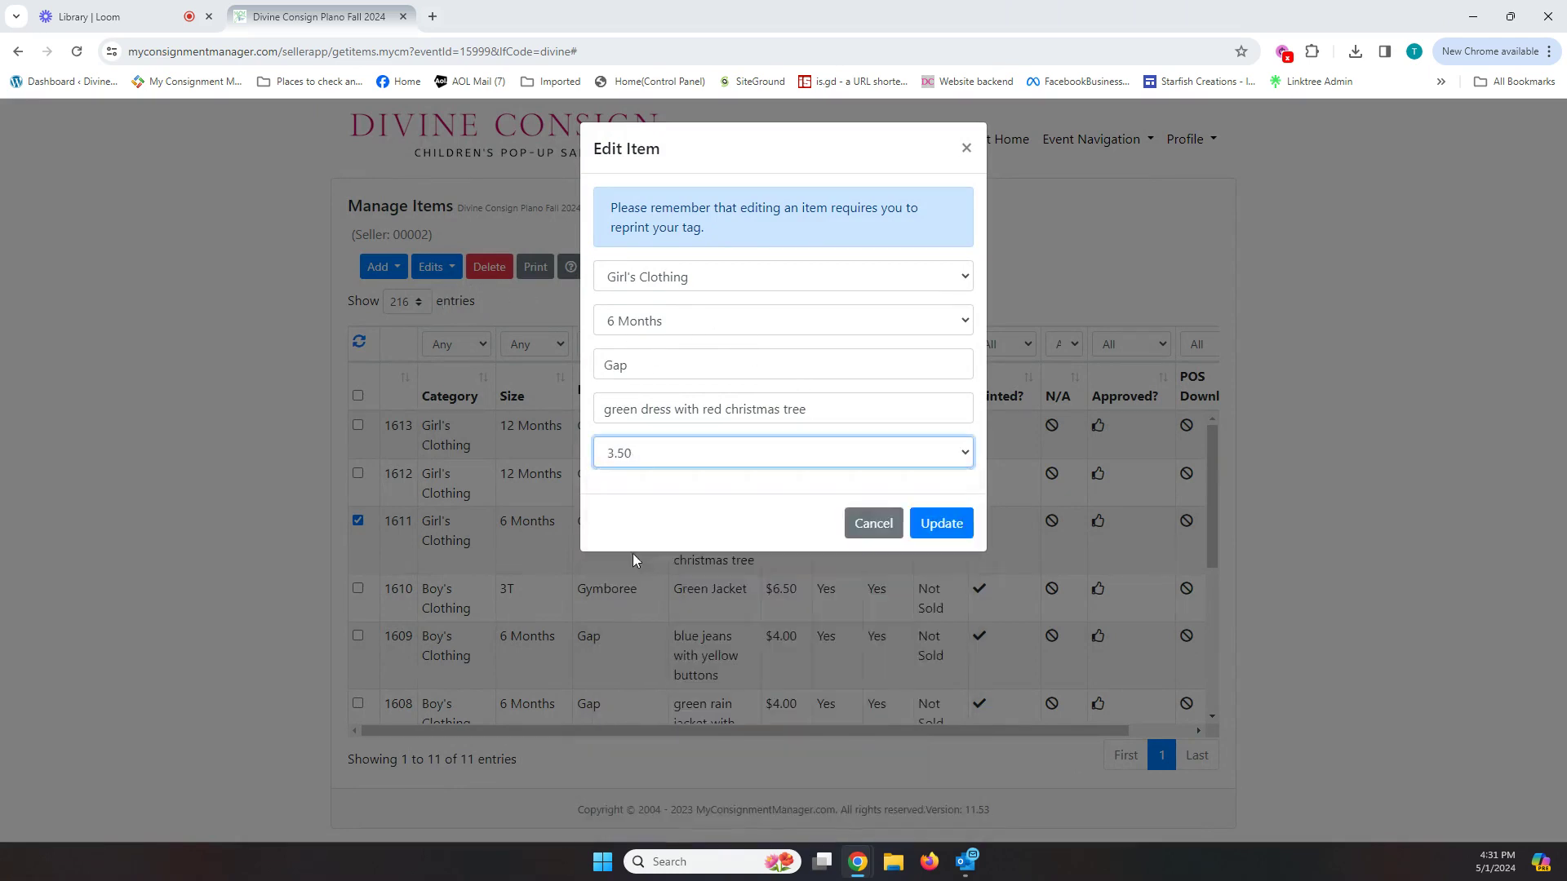
pyautogui.click(955, 528)
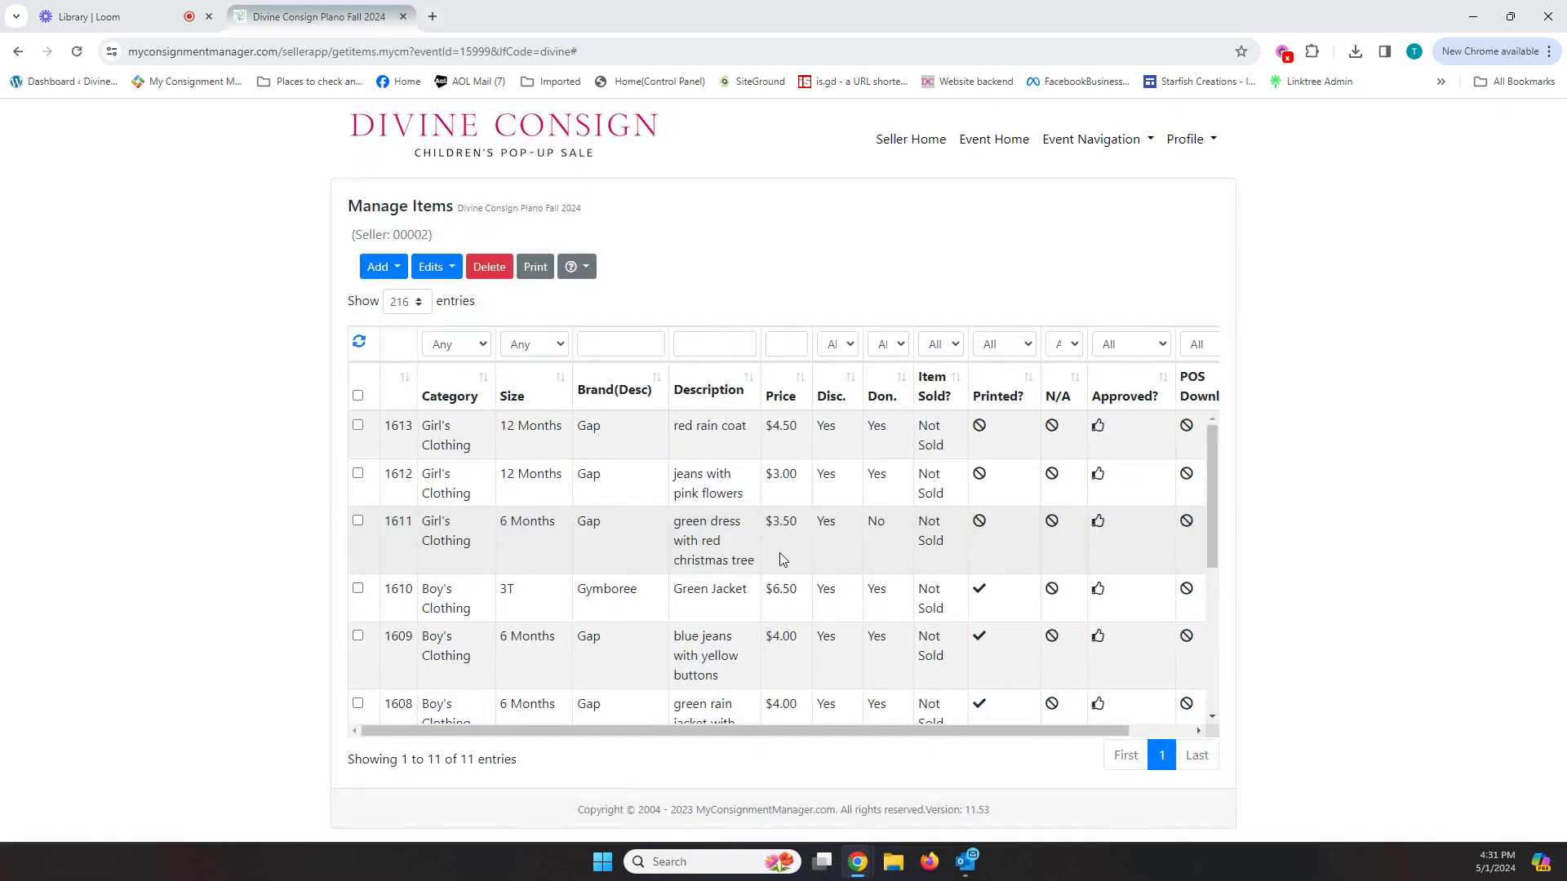
# Mark the green dress with red christmas tree as Donate and accept the forced discount
pyautogui.click(358, 521)
pyautogui.click(444, 269)
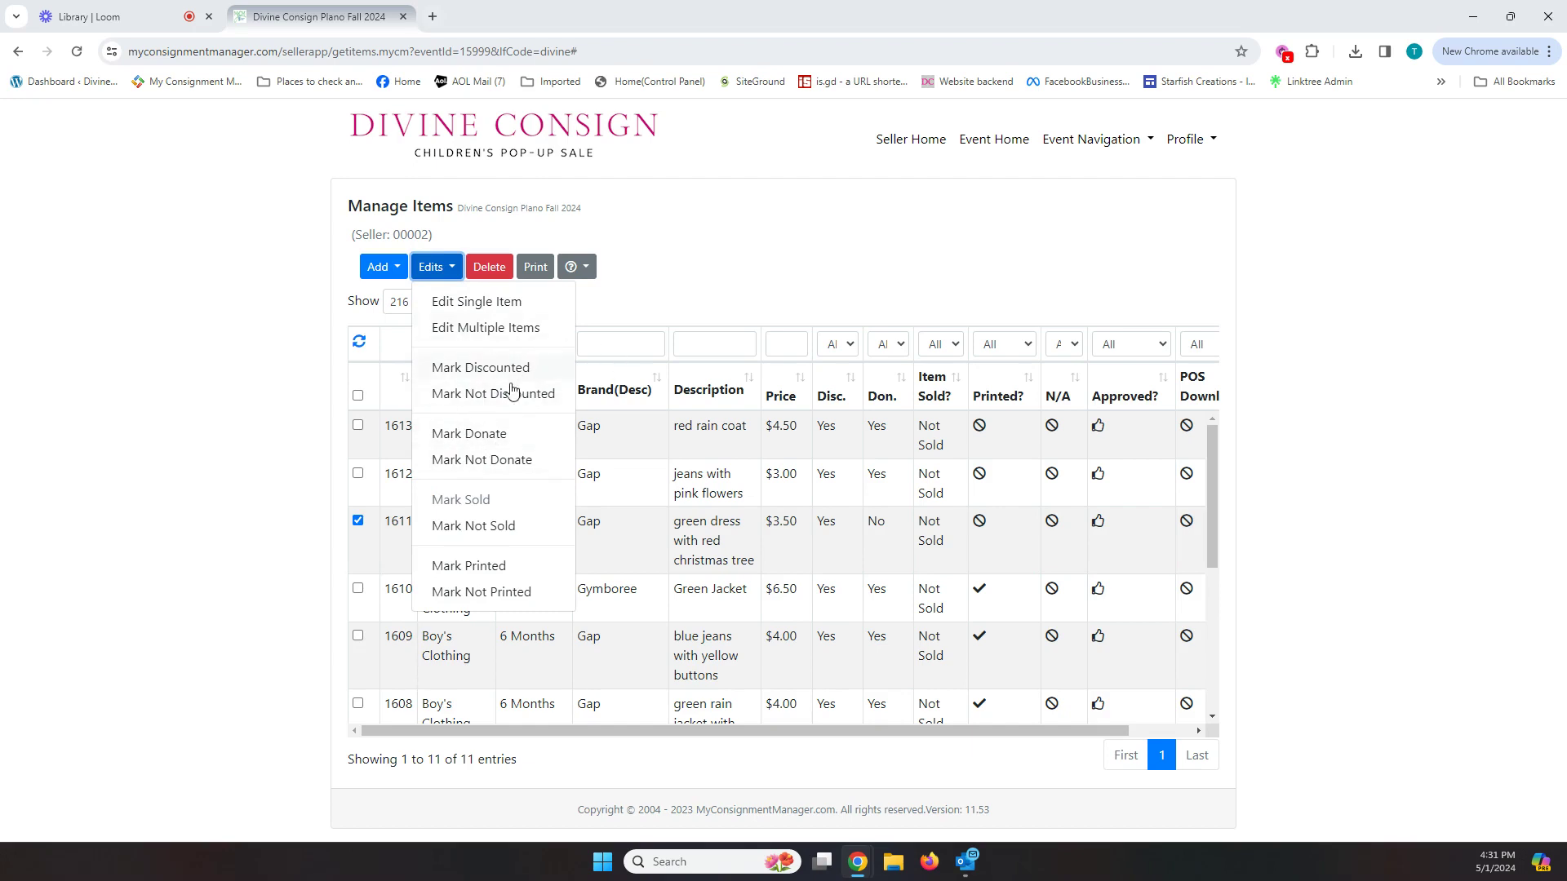
pyautogui.click(470, 437)
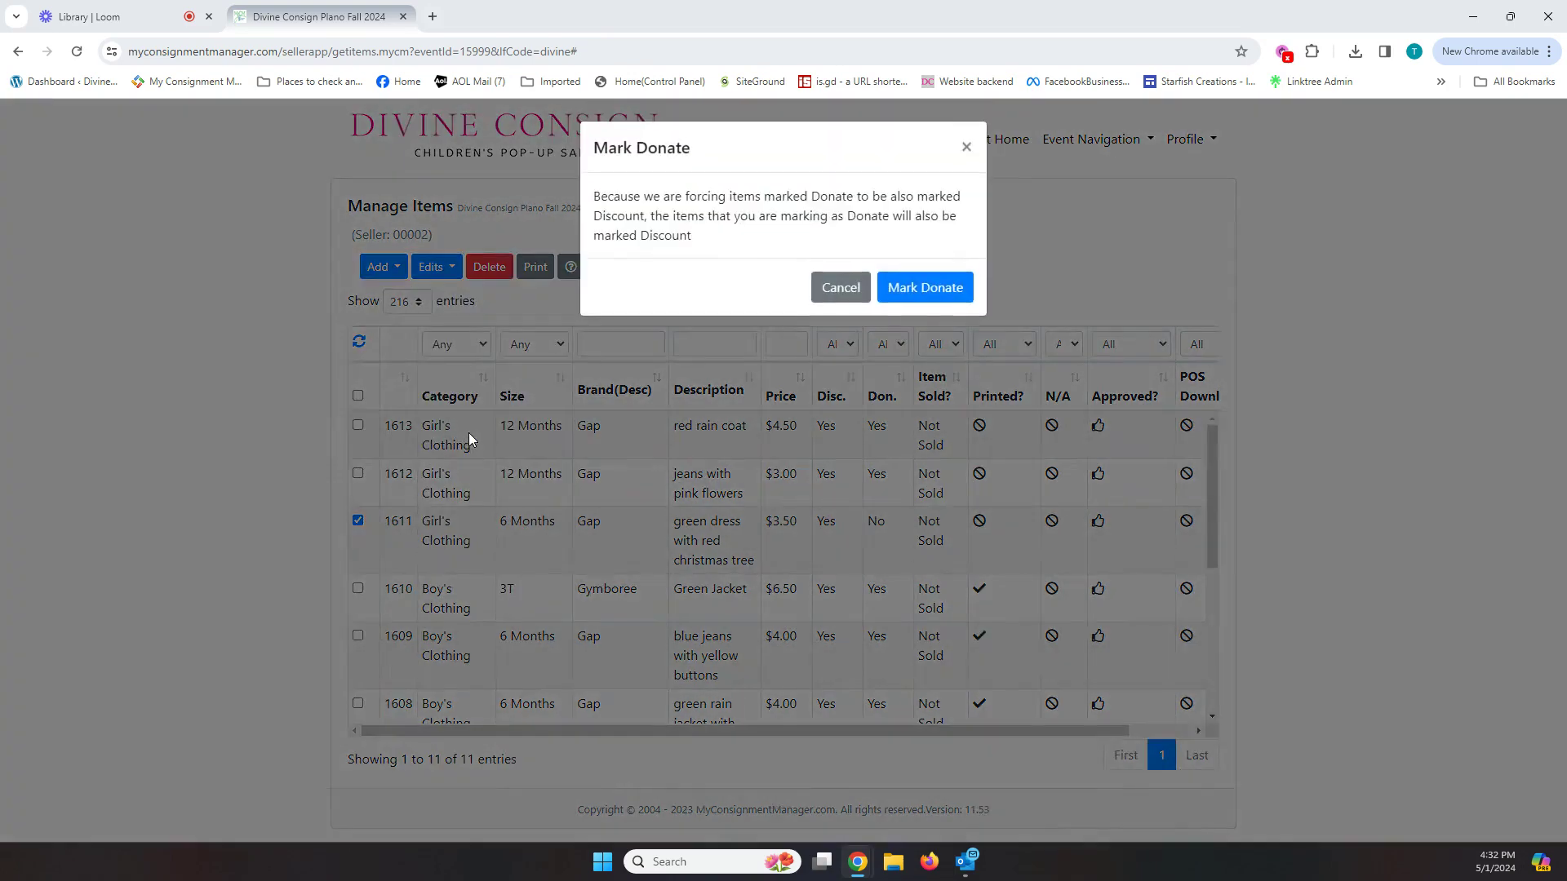
pyautogui.click(938, 292)
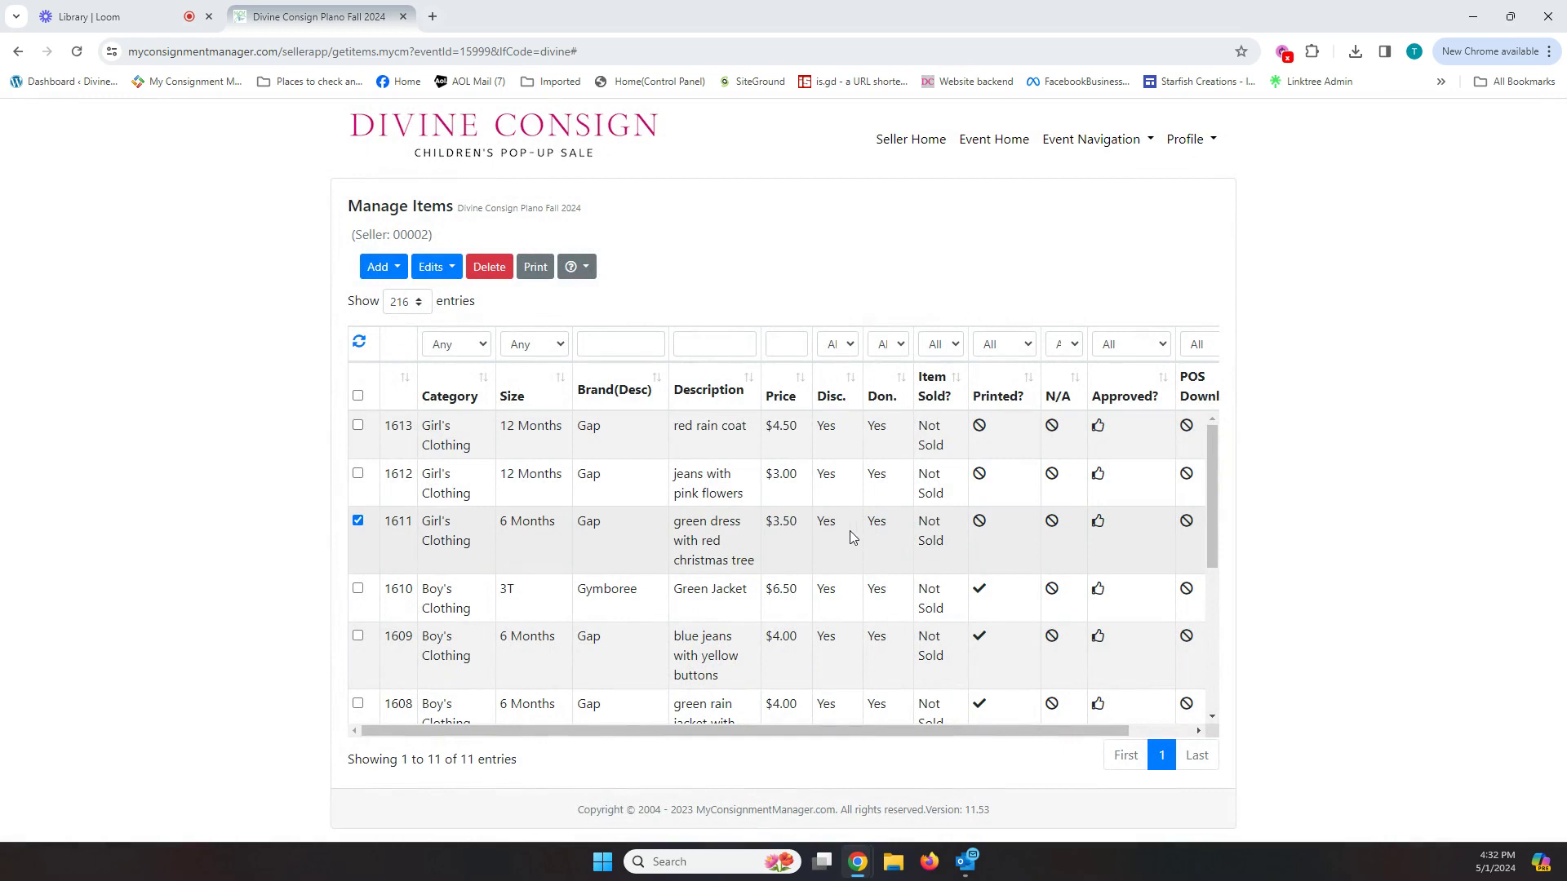
pyautogui.click(434, 270)
pyautogui.click(470, 301)
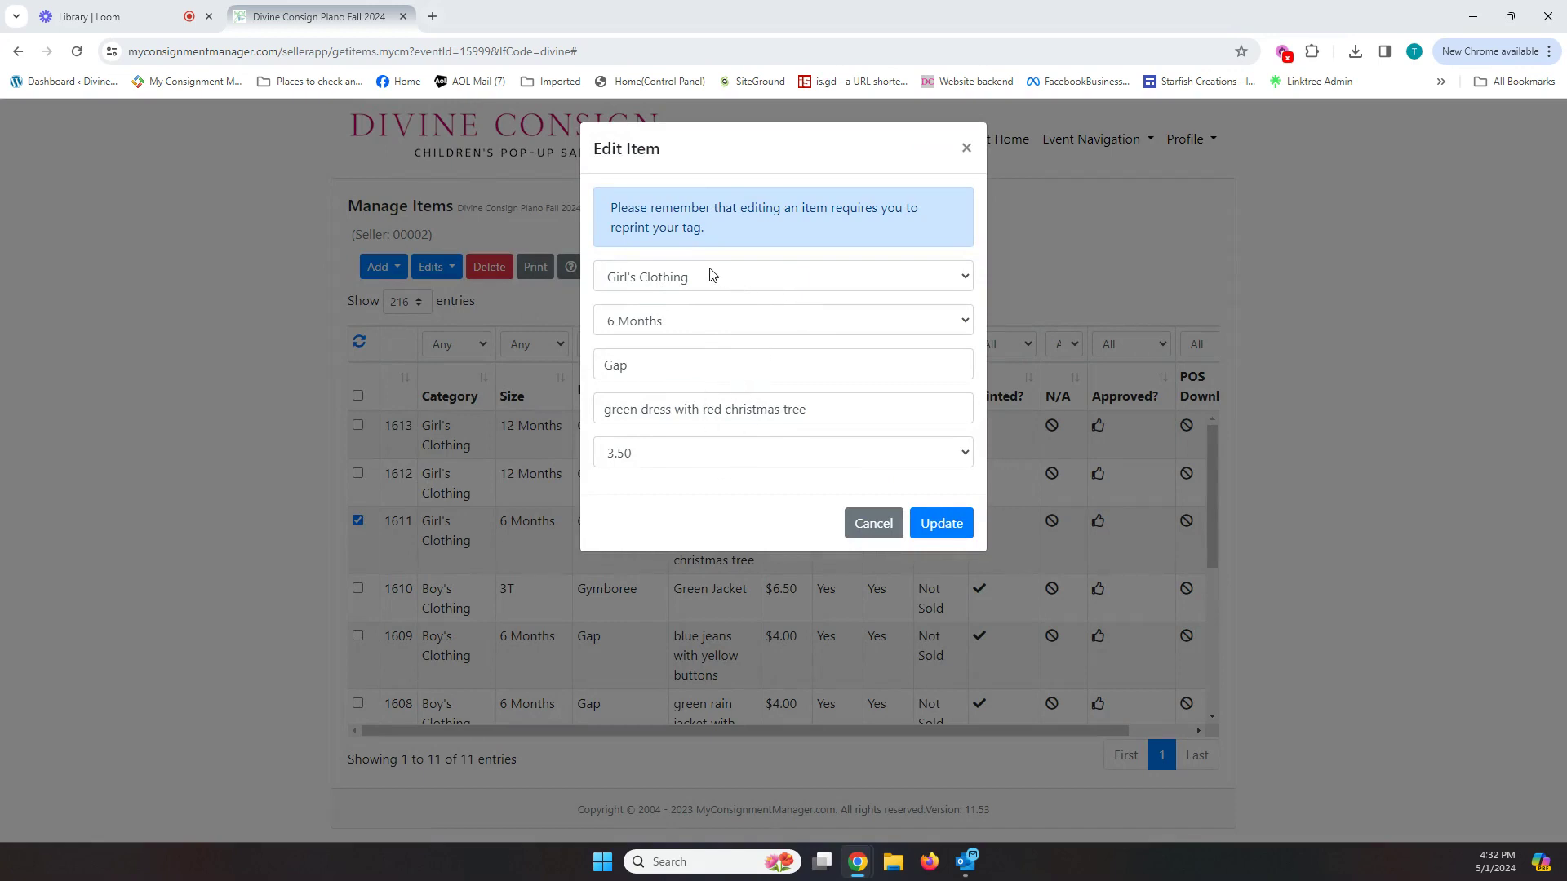
pyautogui.click(672, 277)
pyautogui.click(672, 276)
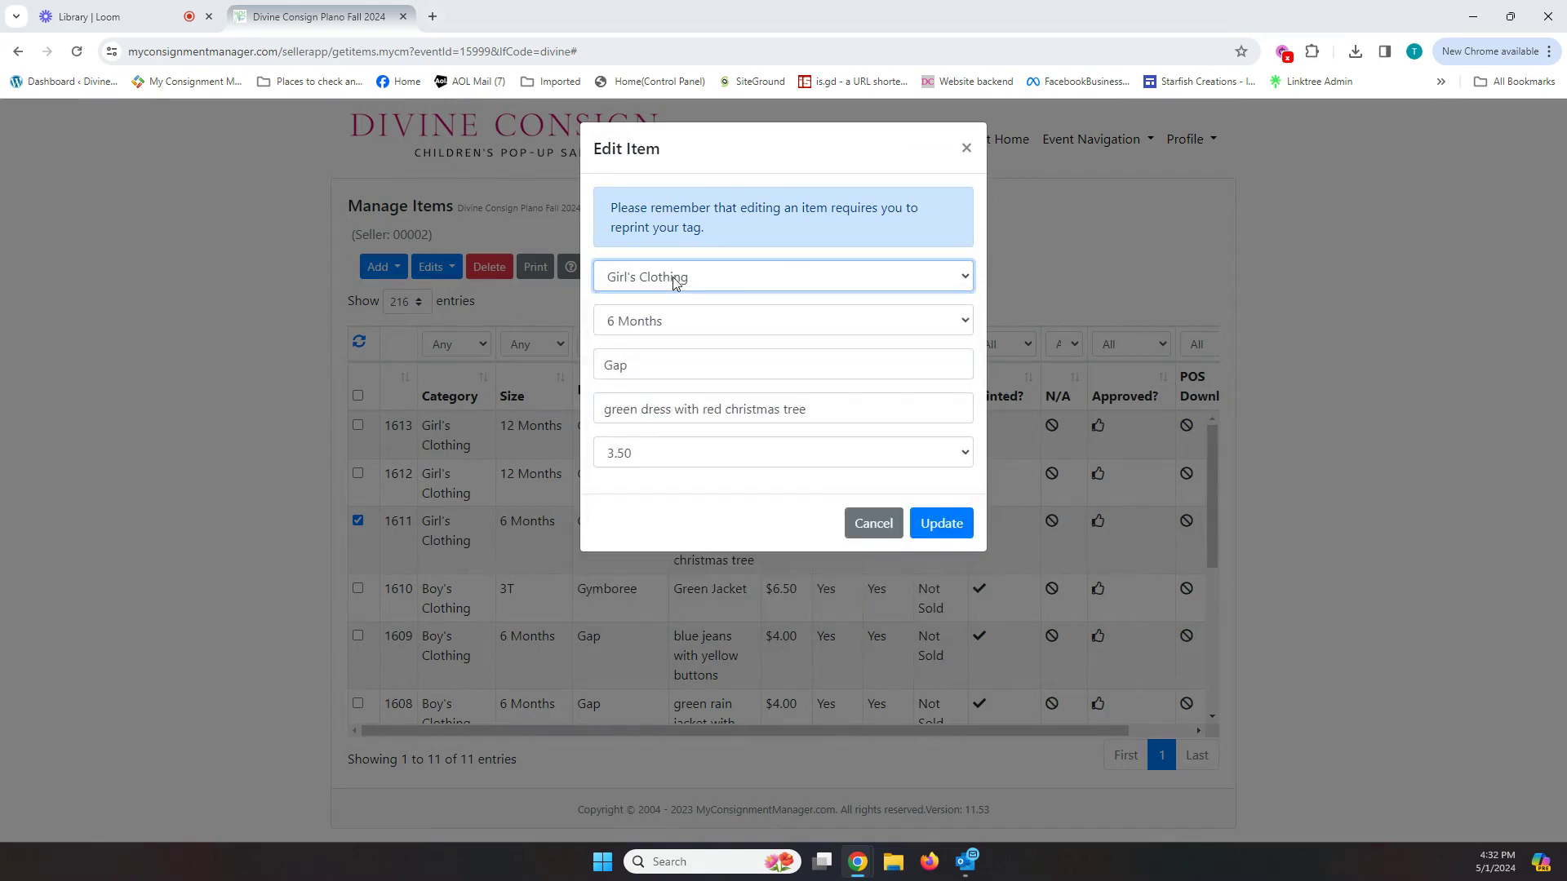
pyautogui.click(879, 523)
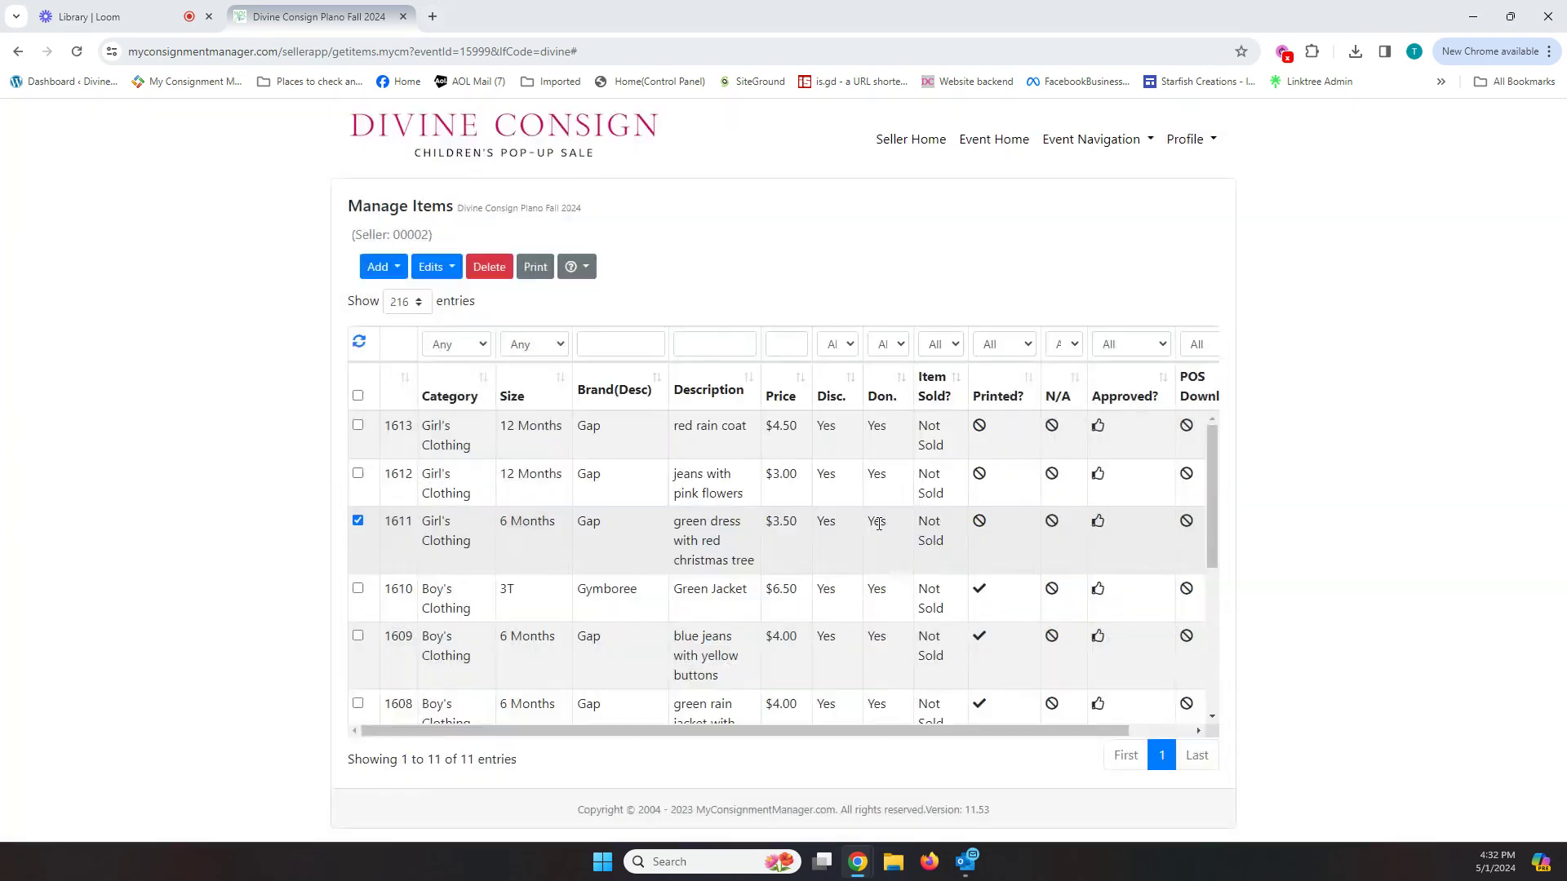
# Edit the red rain coat, jeans with pink flowers and green dress together, updating only their price to 4.00
pyautogui.click(358, 474)
pyautogui.click(459, 272)
pyautogui.click(494, 325)
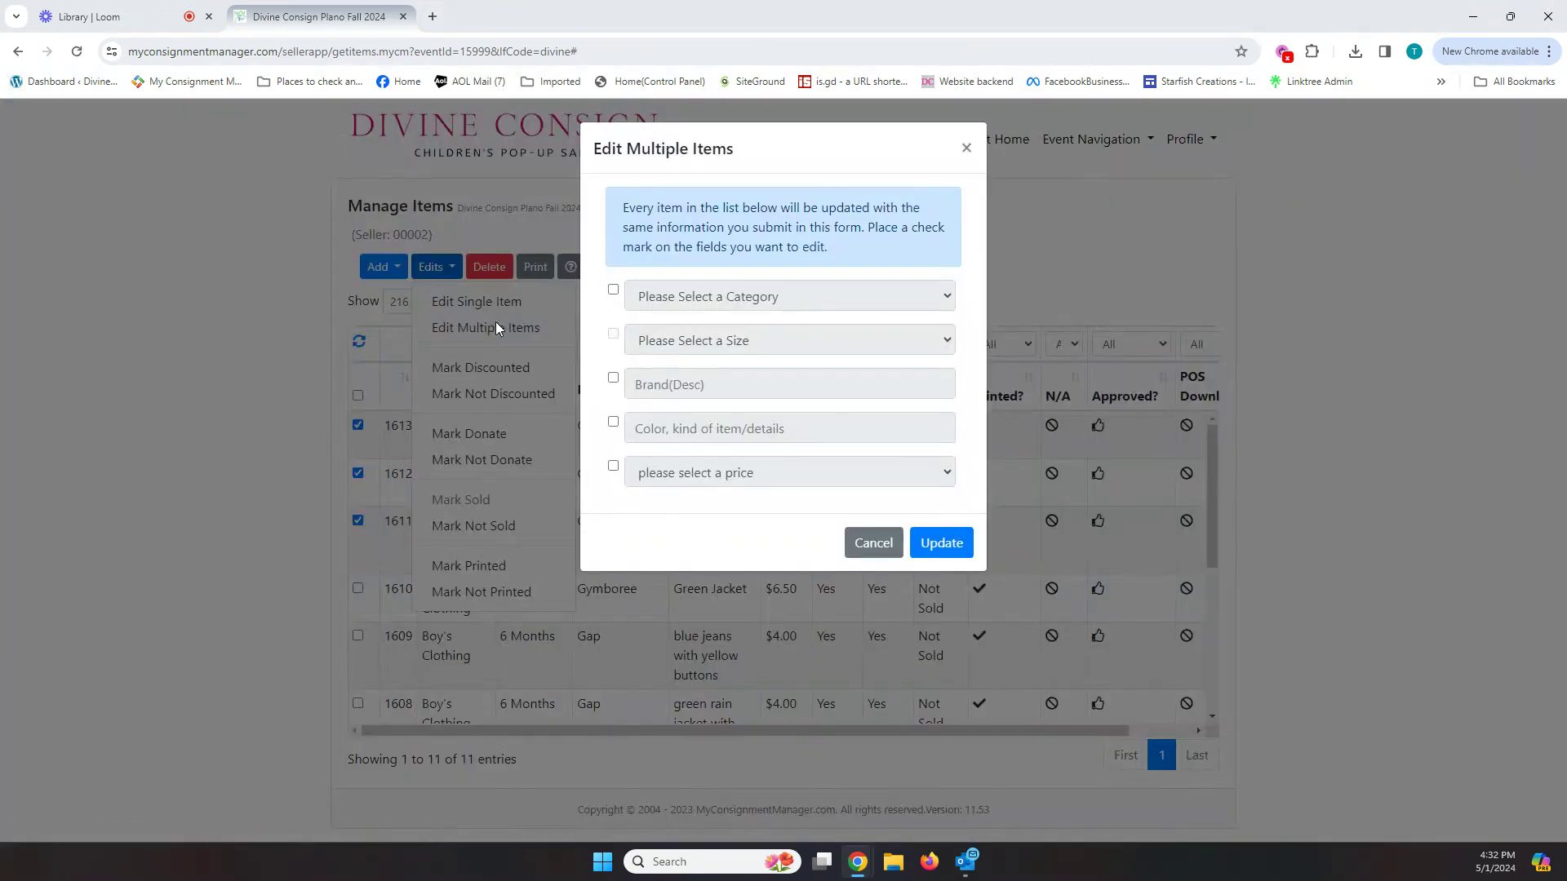
pyautogui.click(613, 469)
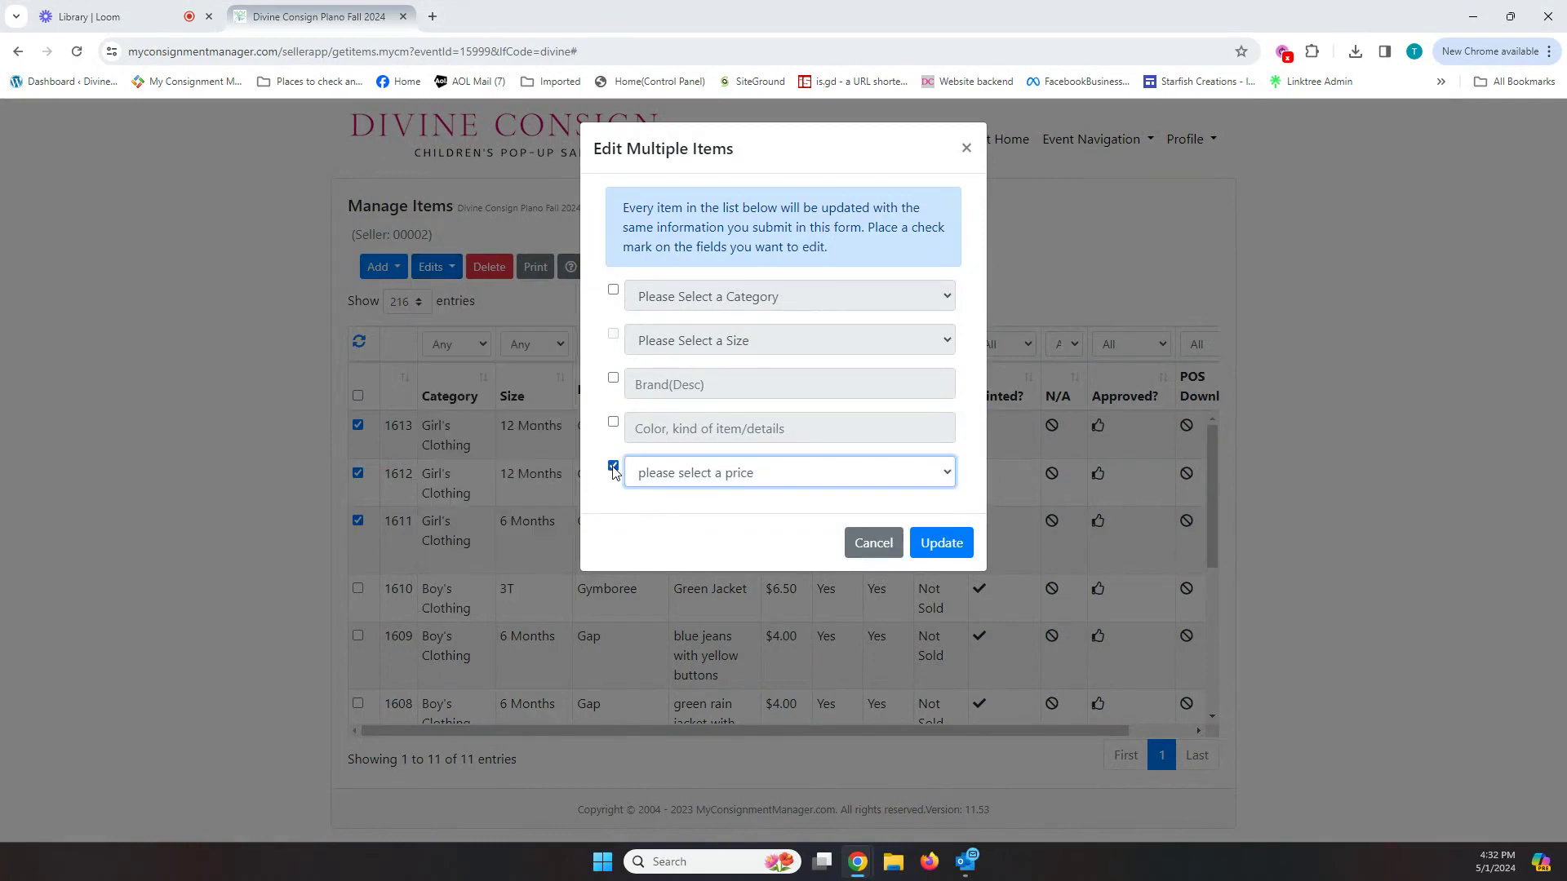
pyautogui.click(691, 474)
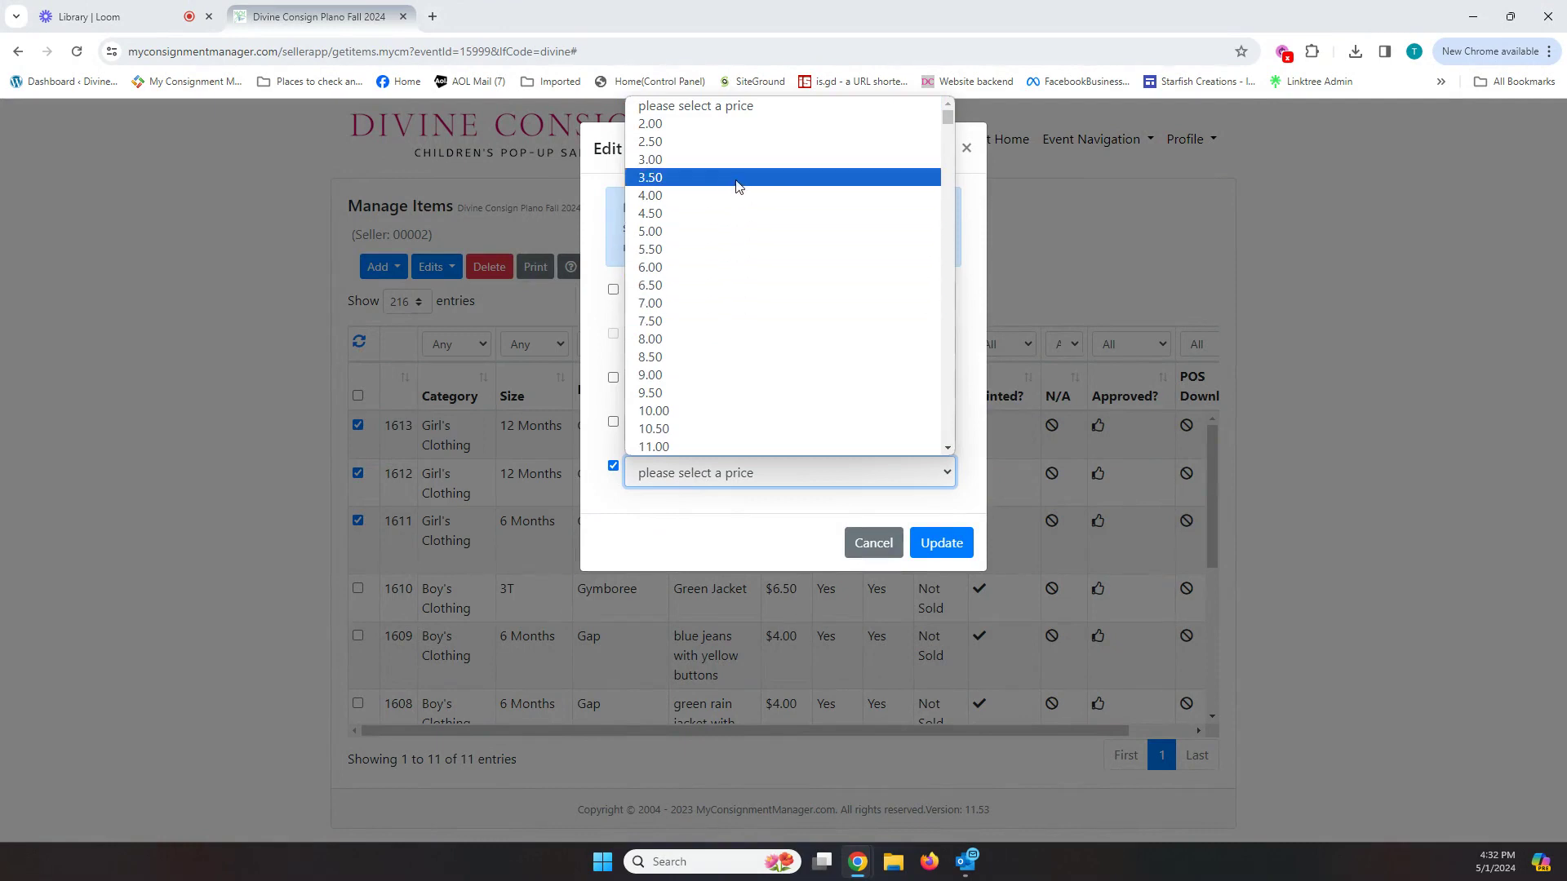
pyautogui.click(739, 196)
pyautogui.click(940, 541)
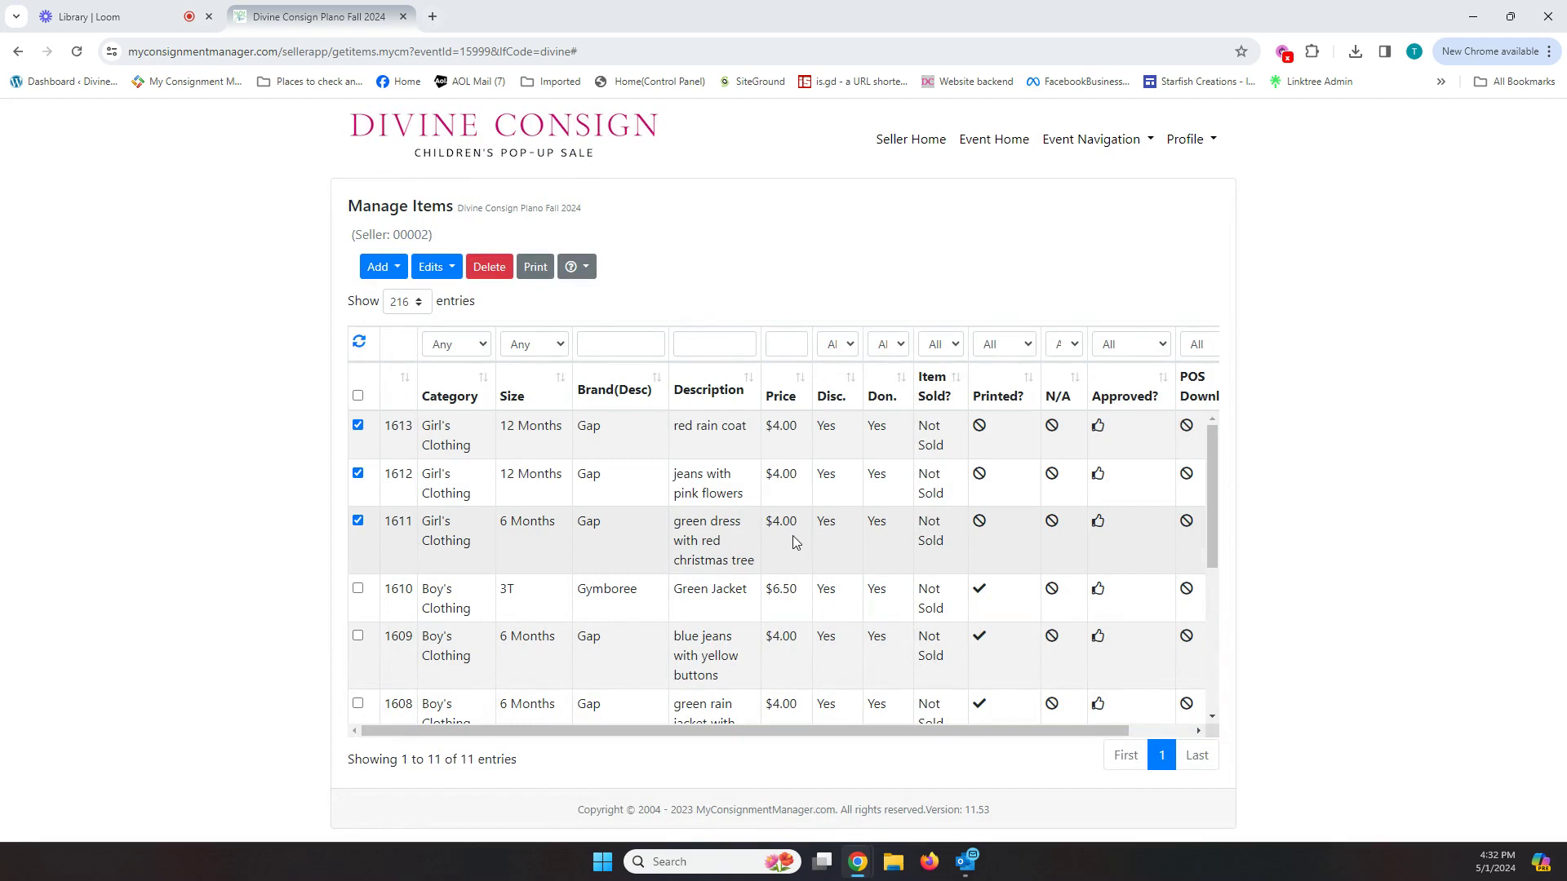
# Review the available bulk edit options and examine the status columns and printed marks across the item list
pyautogui.click(430, 268)
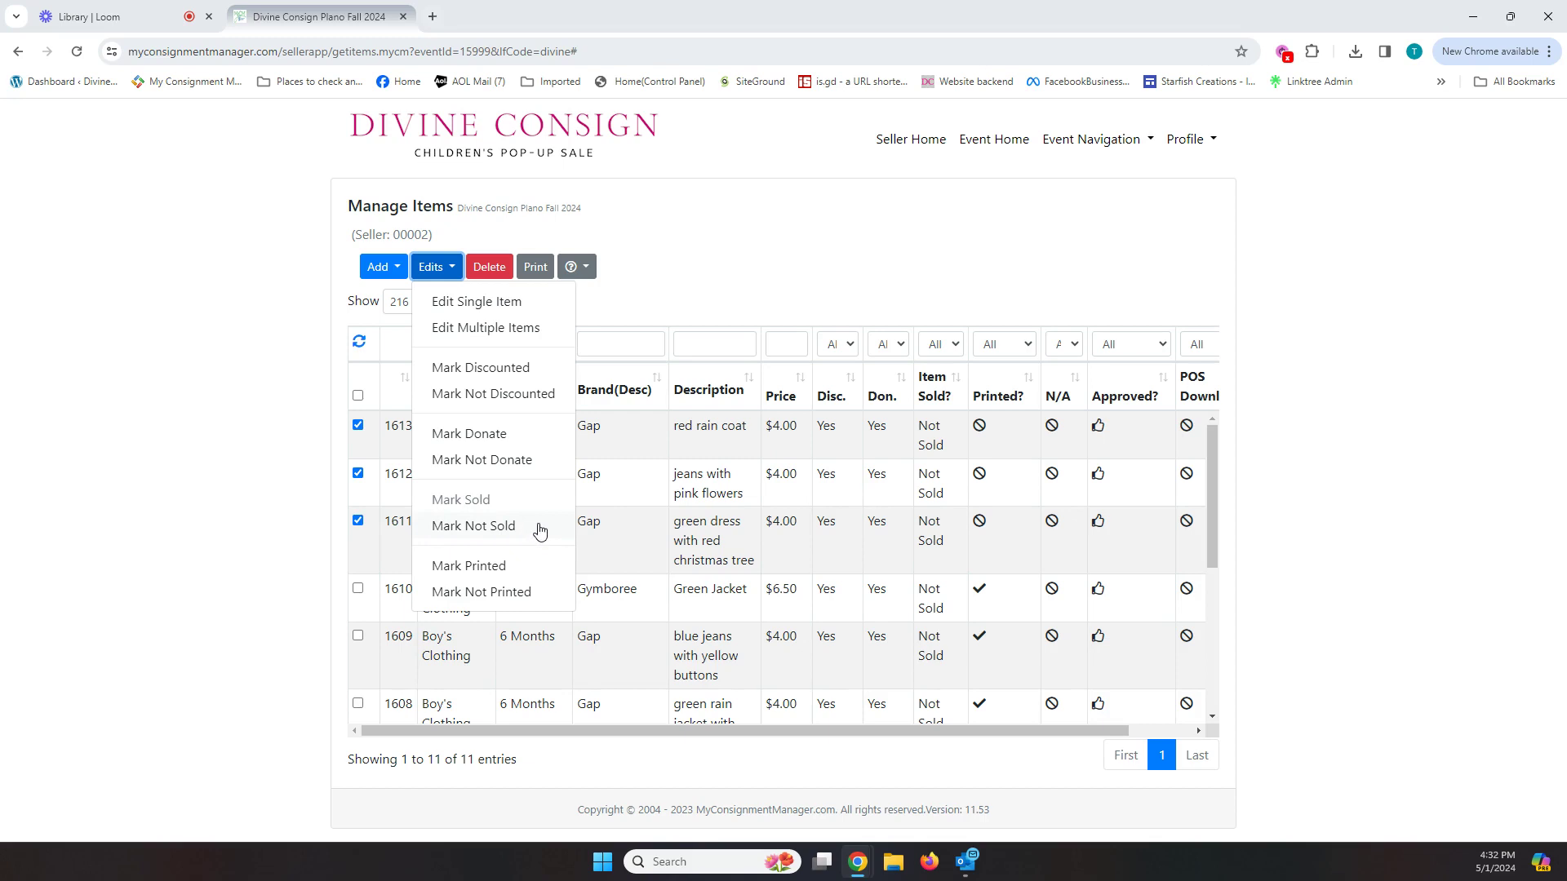
pyautogui.click(639, 270)
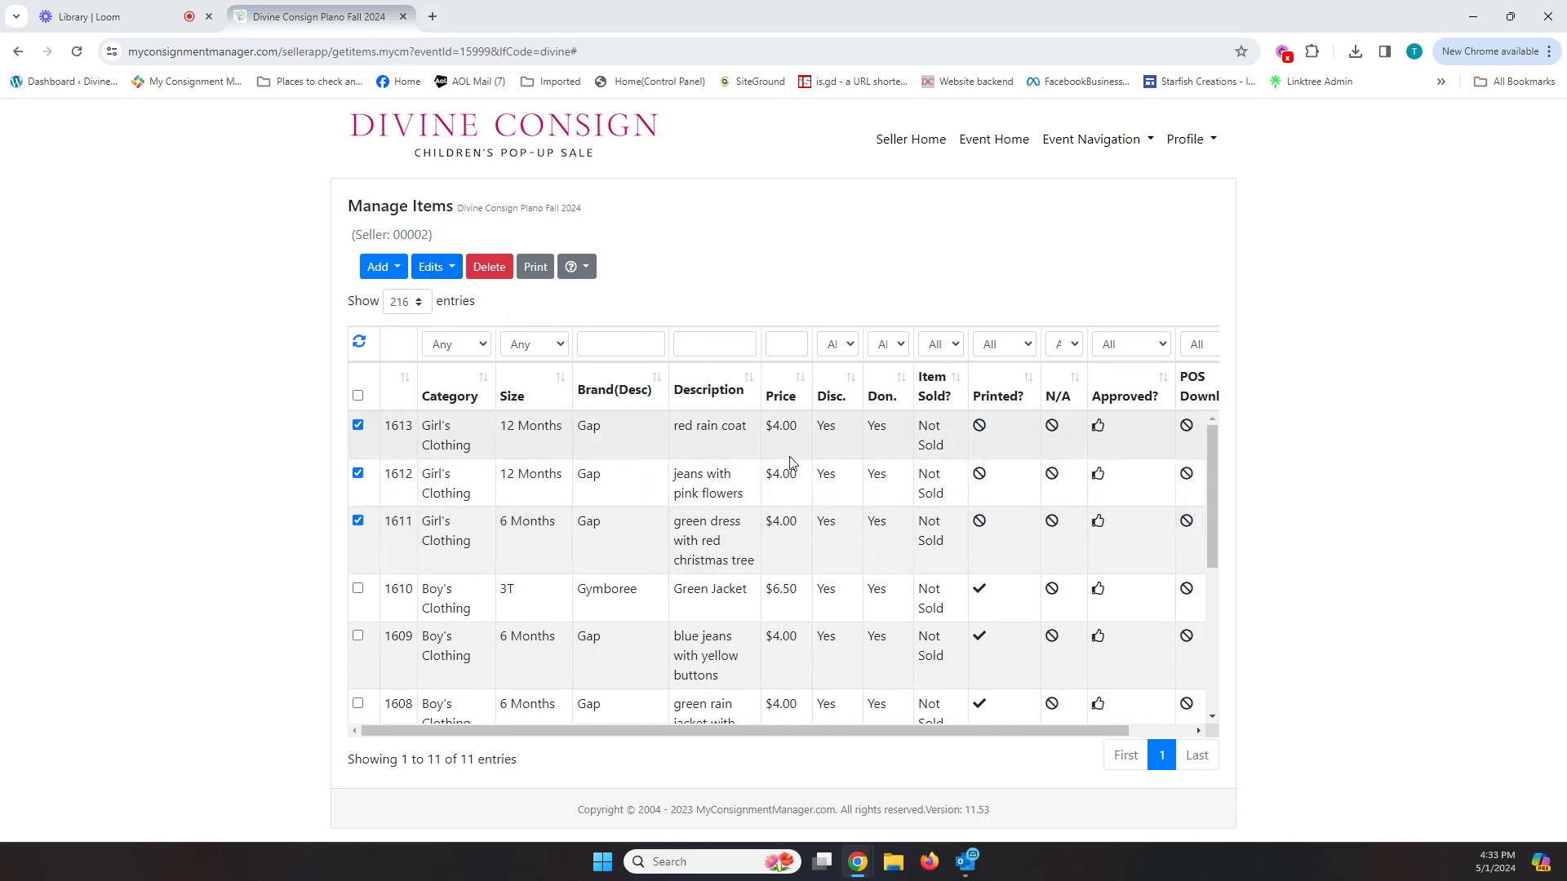
pyautogui.moveTo(1012, 731); pyautogui.dragTo(1075, 731)
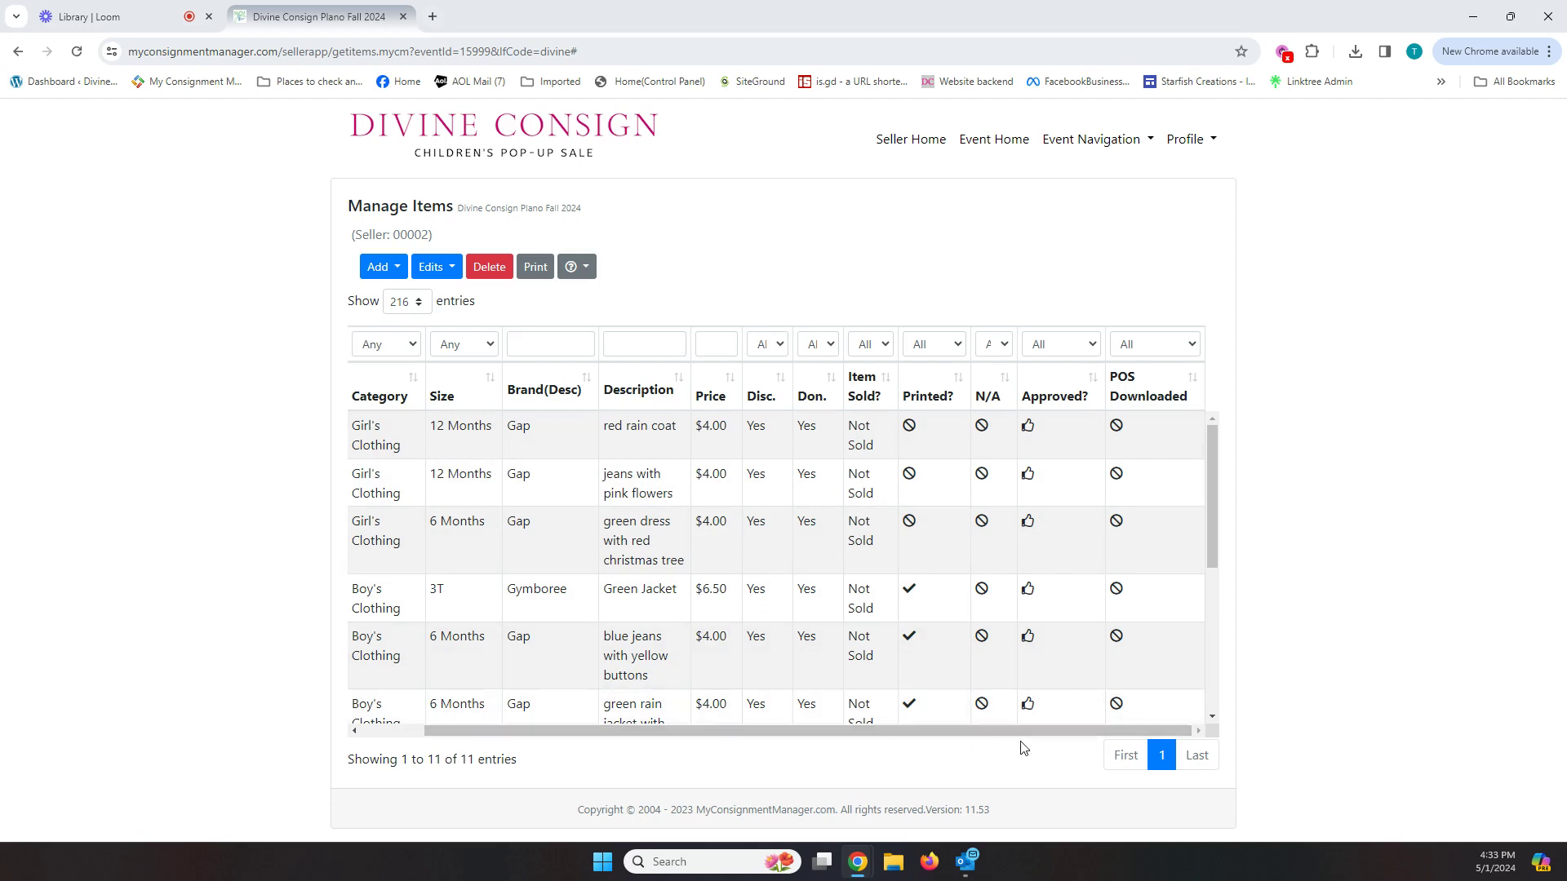
pyautogui.moveTo(1018, 730); pyautogui.dragTo(889, 724)
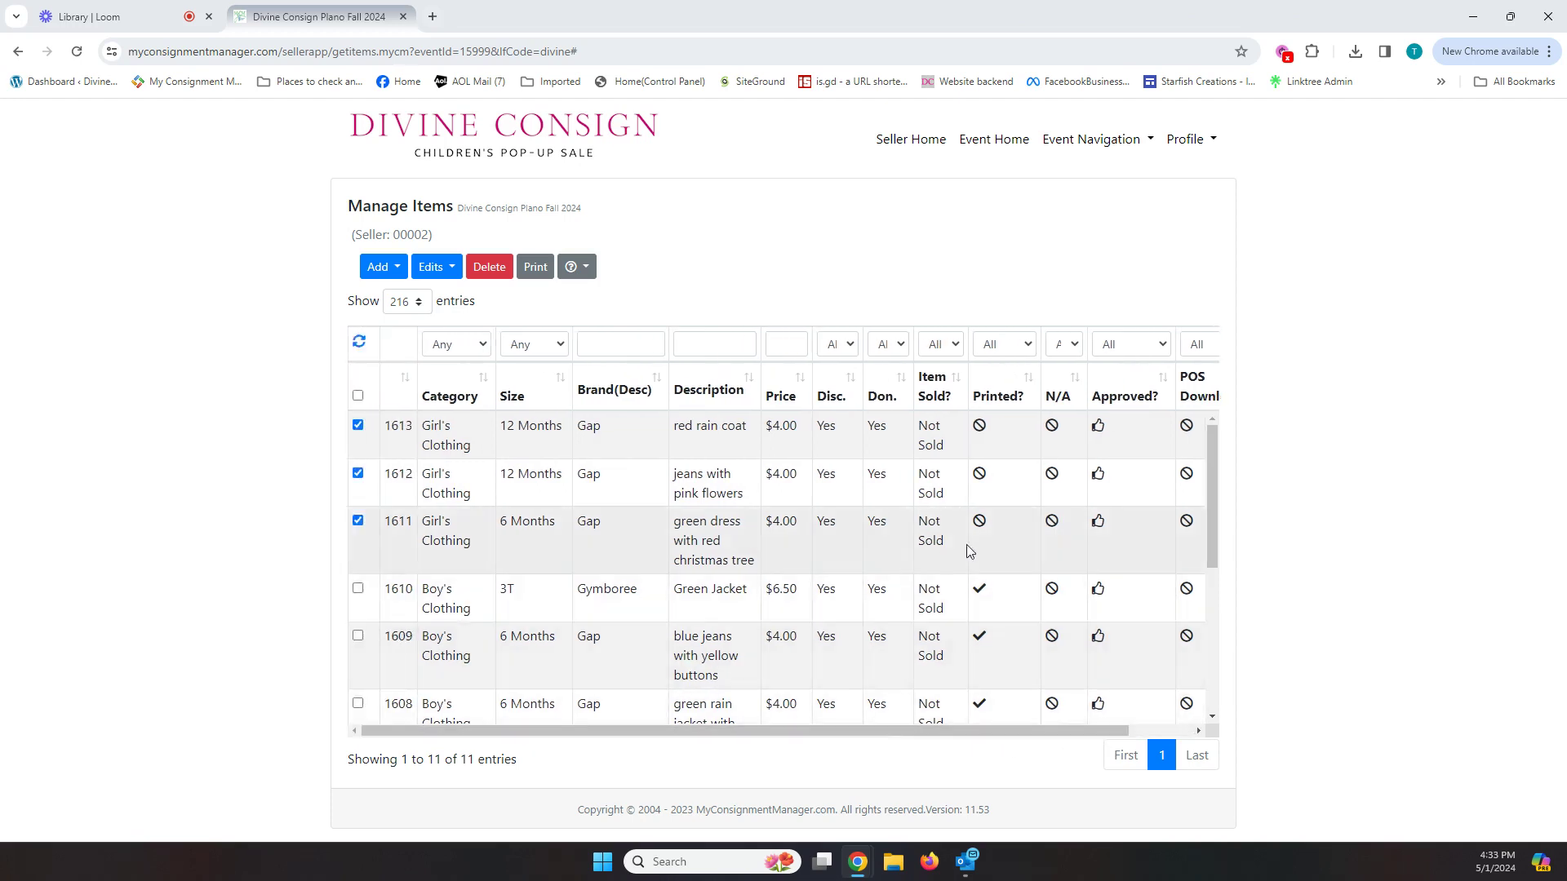
pyautogui.scroll(-1, 997, 604)
pyautogui.scroll(-3, 997, 604)
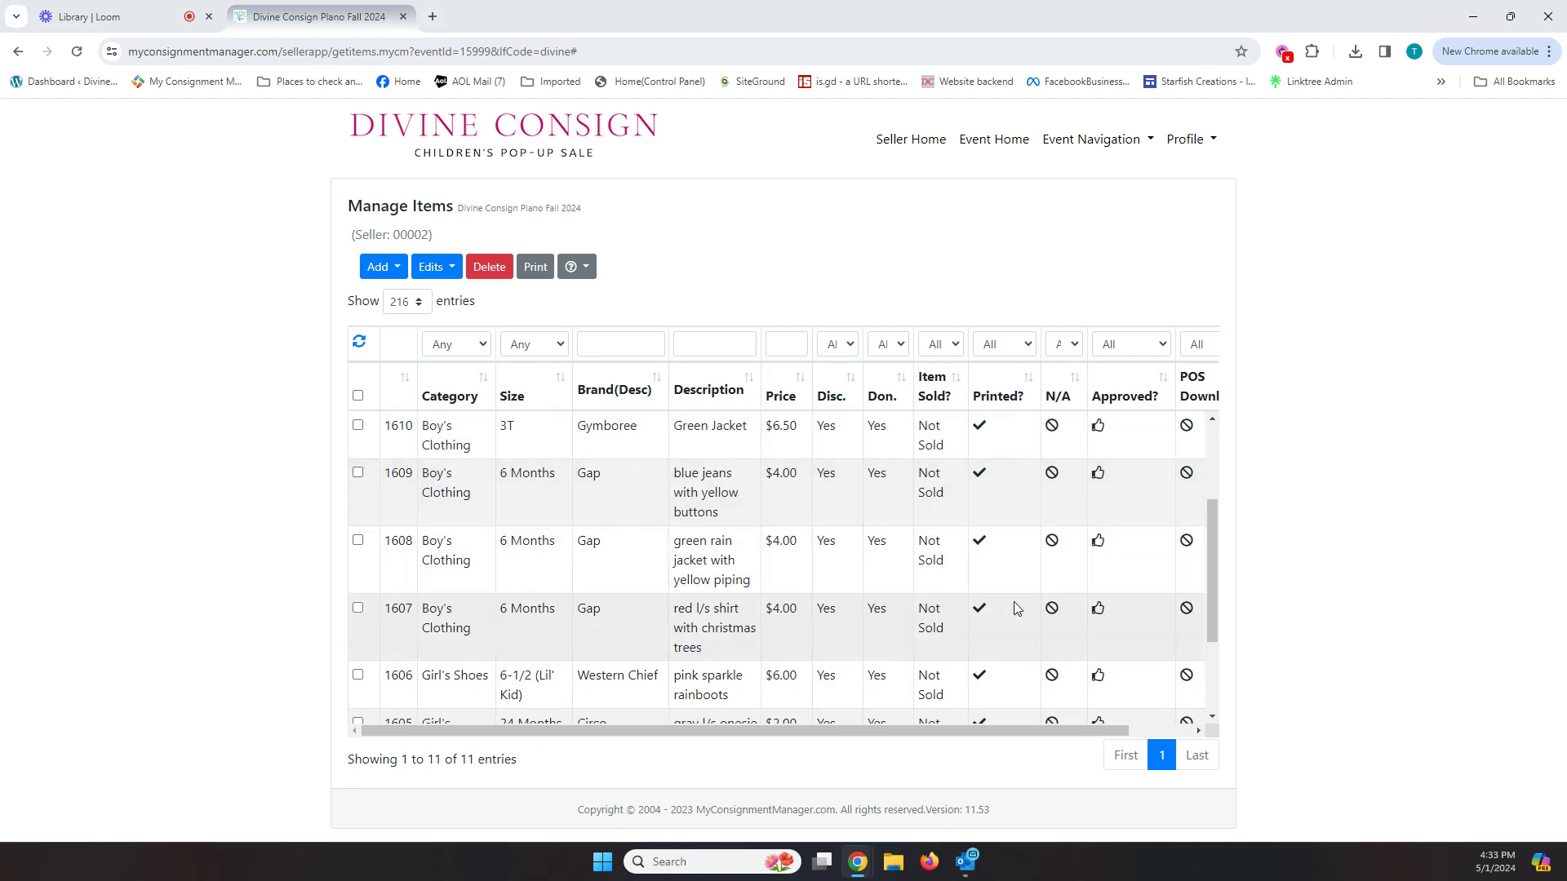
pyautogui.scroll(4, 1012, 604)
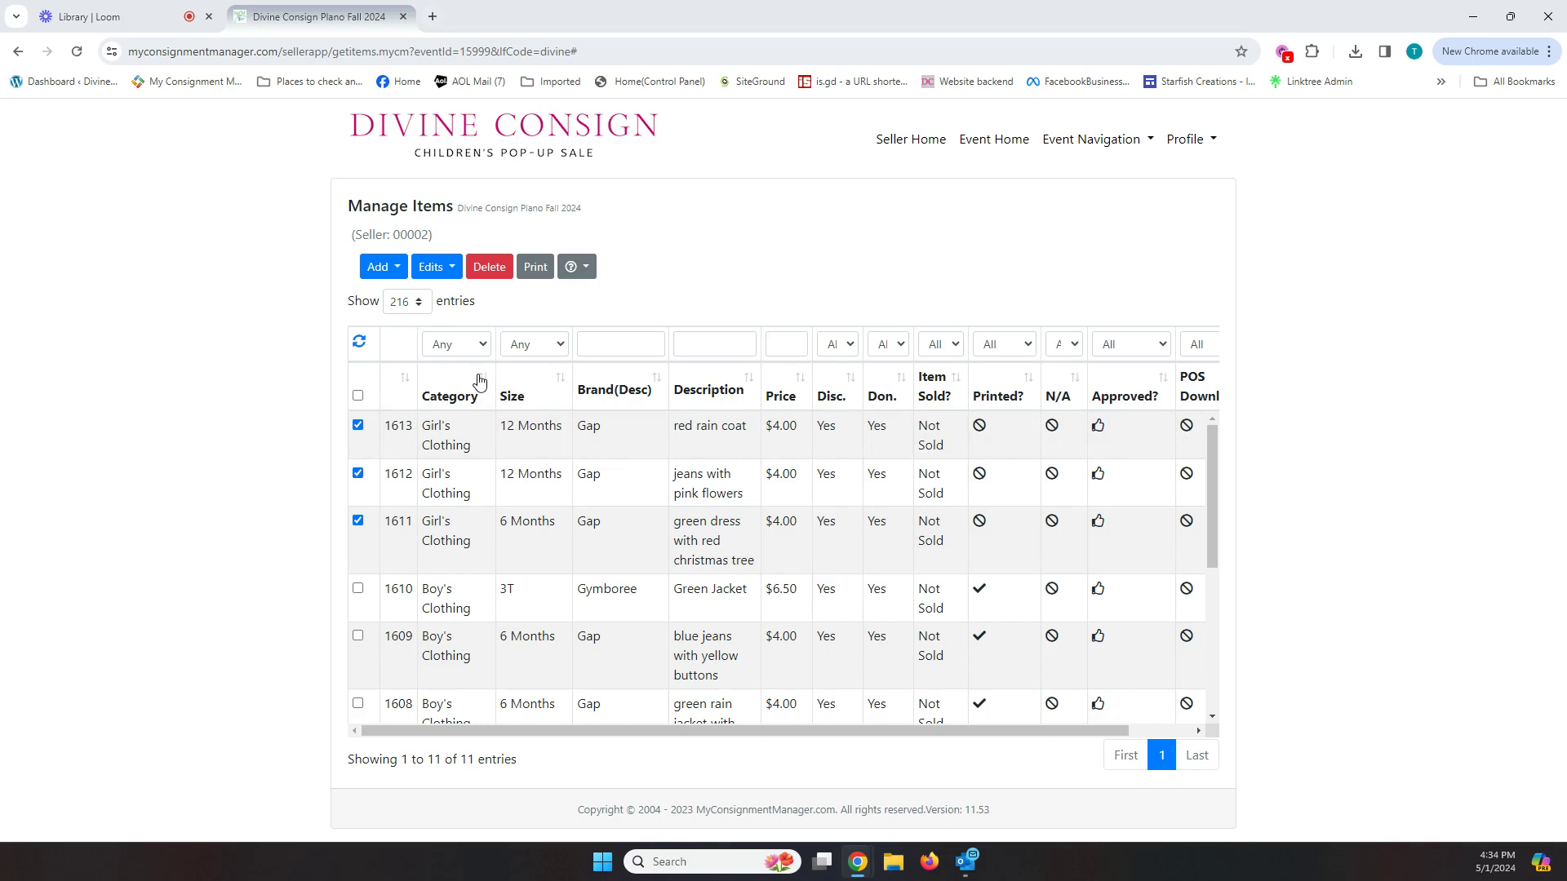
# Deselect all items and sort the inventory by category, by size, and finally by ascending price
pyautogui.doubleClick(358, 396)
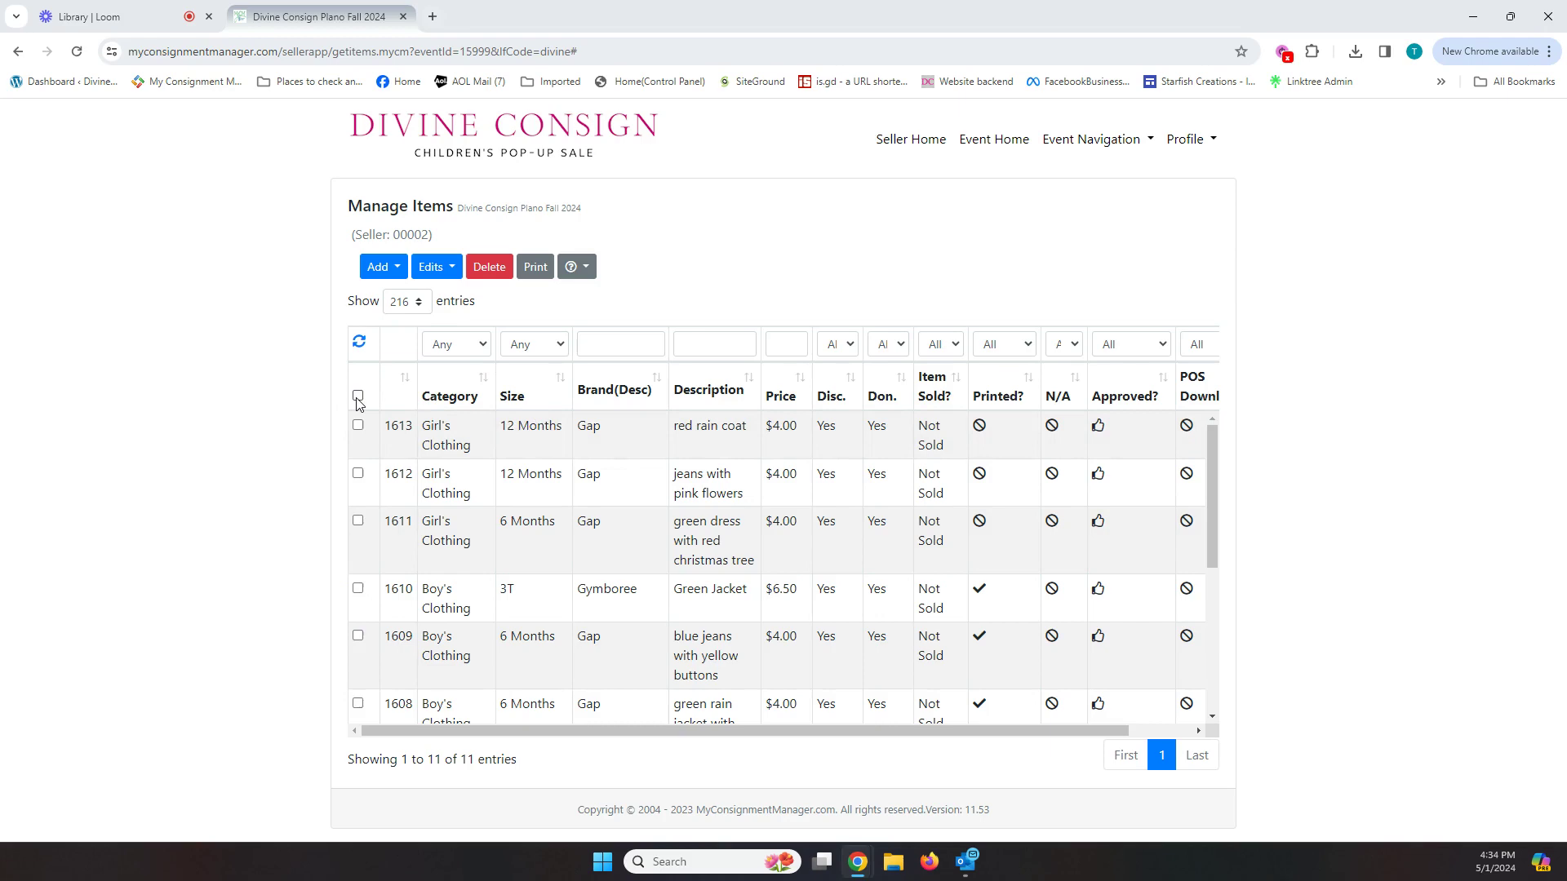
pyautogui.click(483, 380)
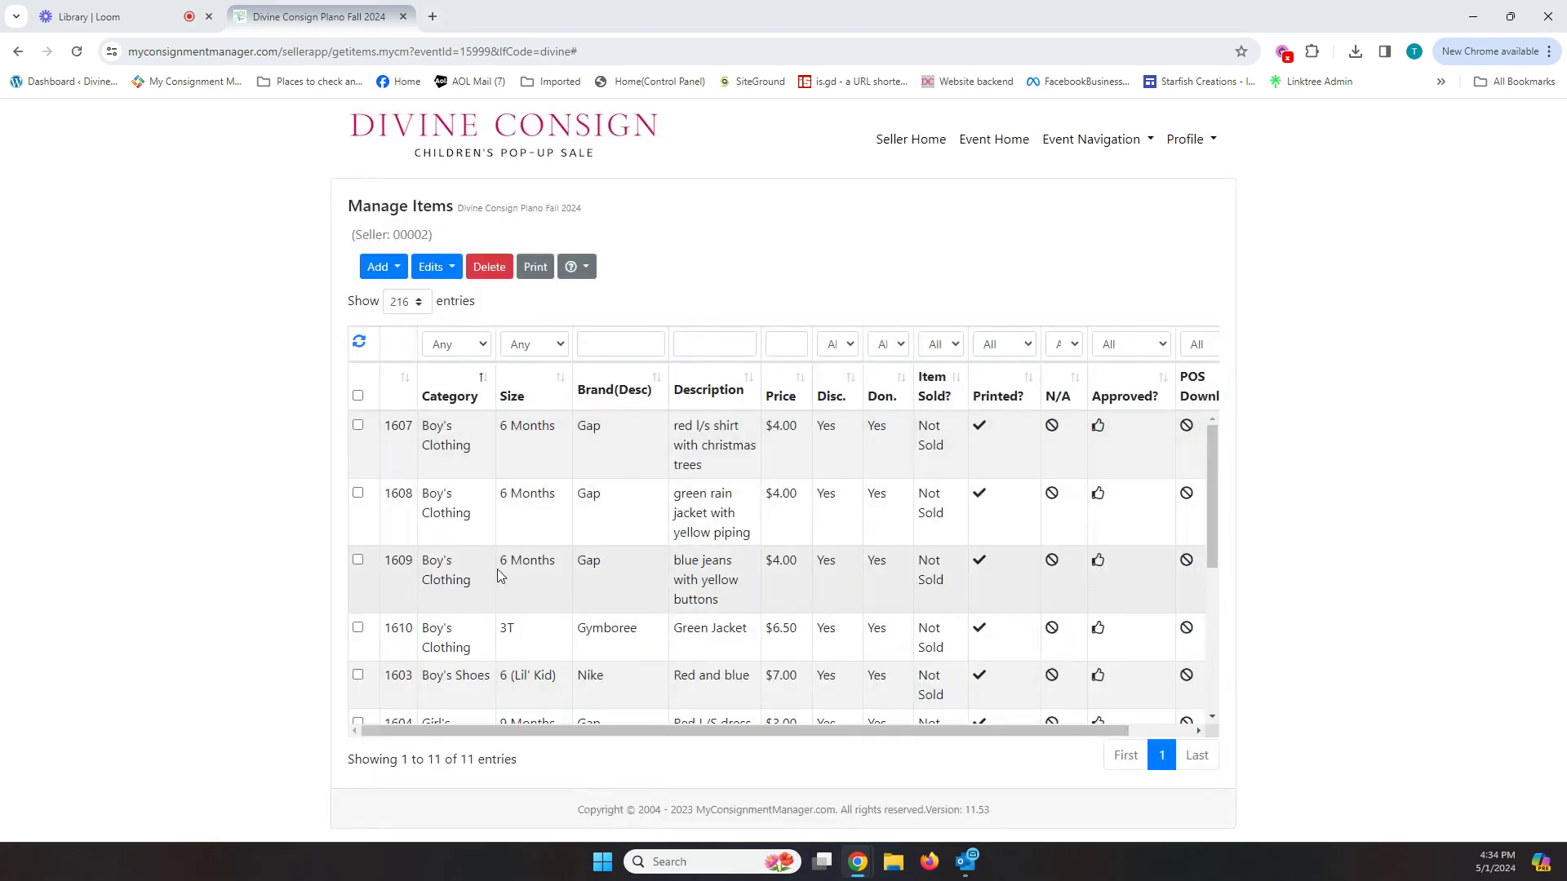
pyautogui.click(562, 389)
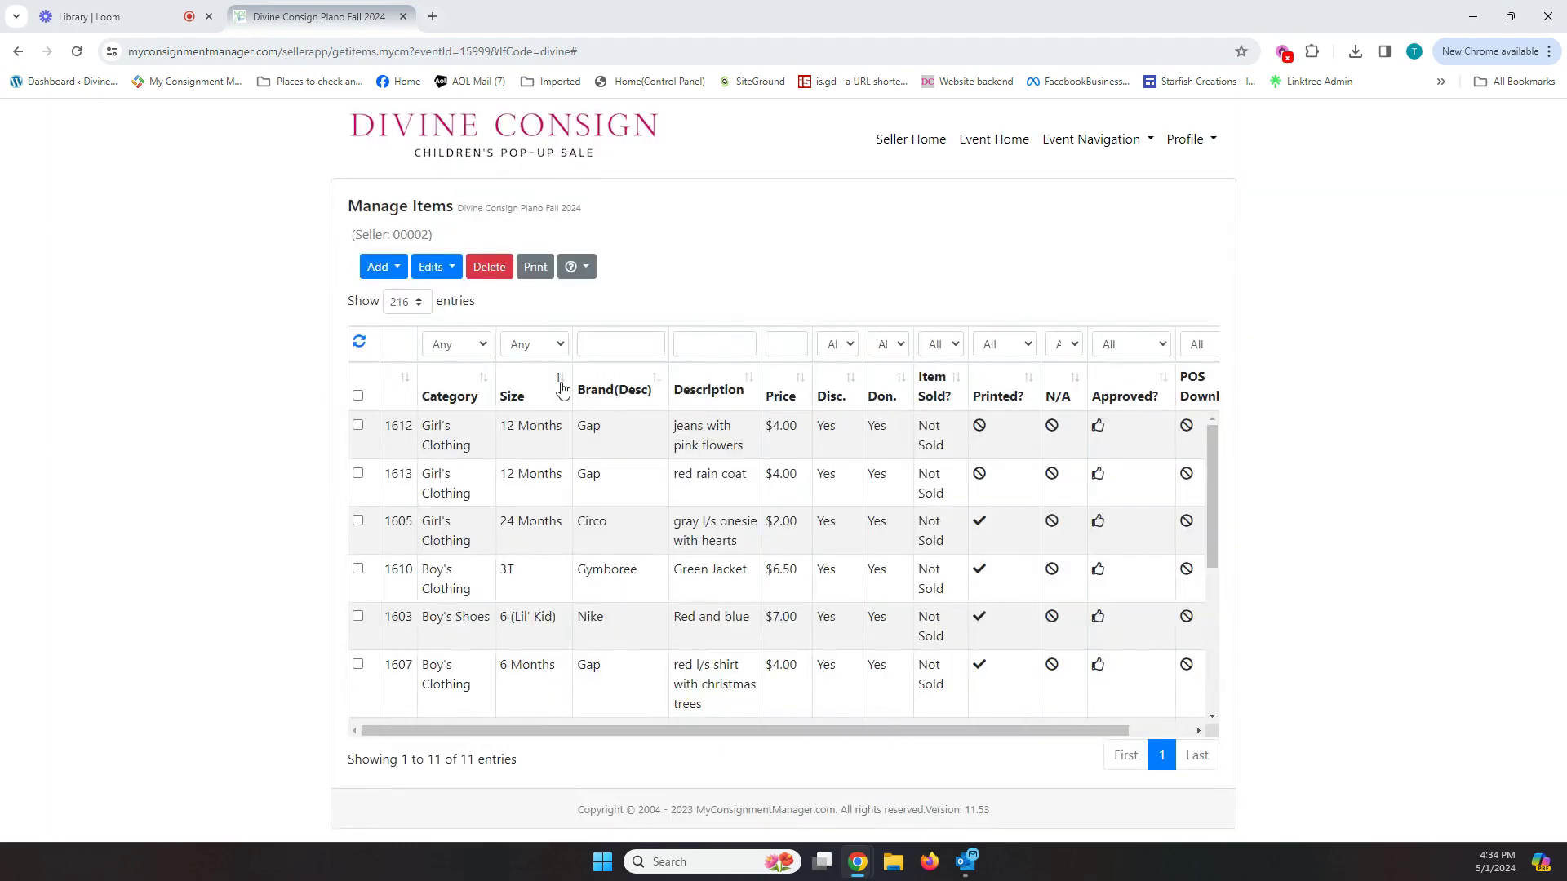
pyautogui.click(798, 383)
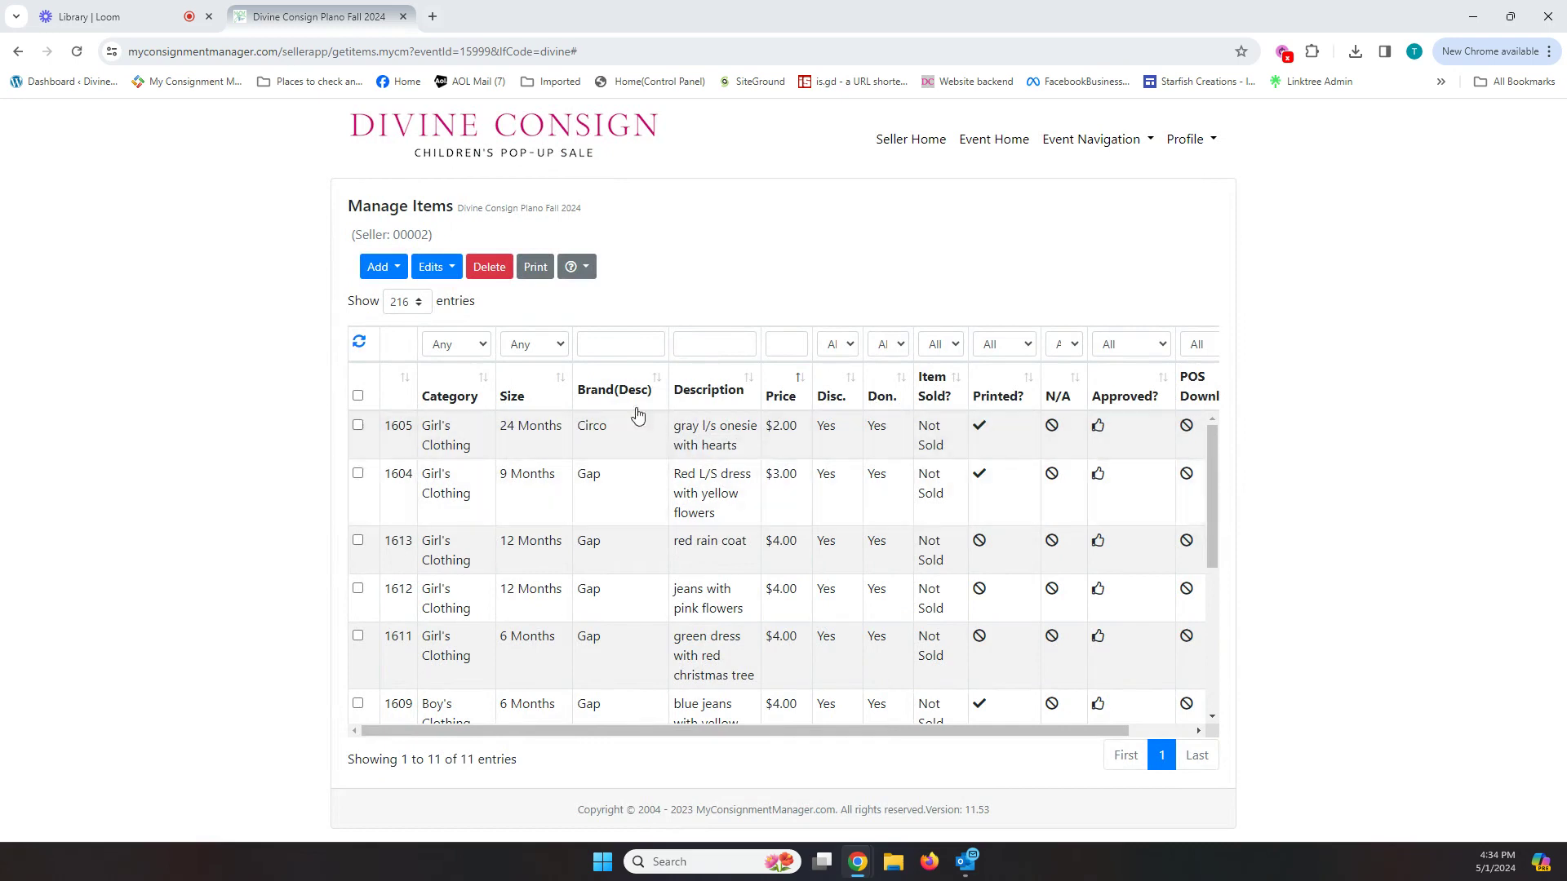
# Filter the item list by the Boy's Clothing category and refresh the results
pyautogui.click(461, 346)
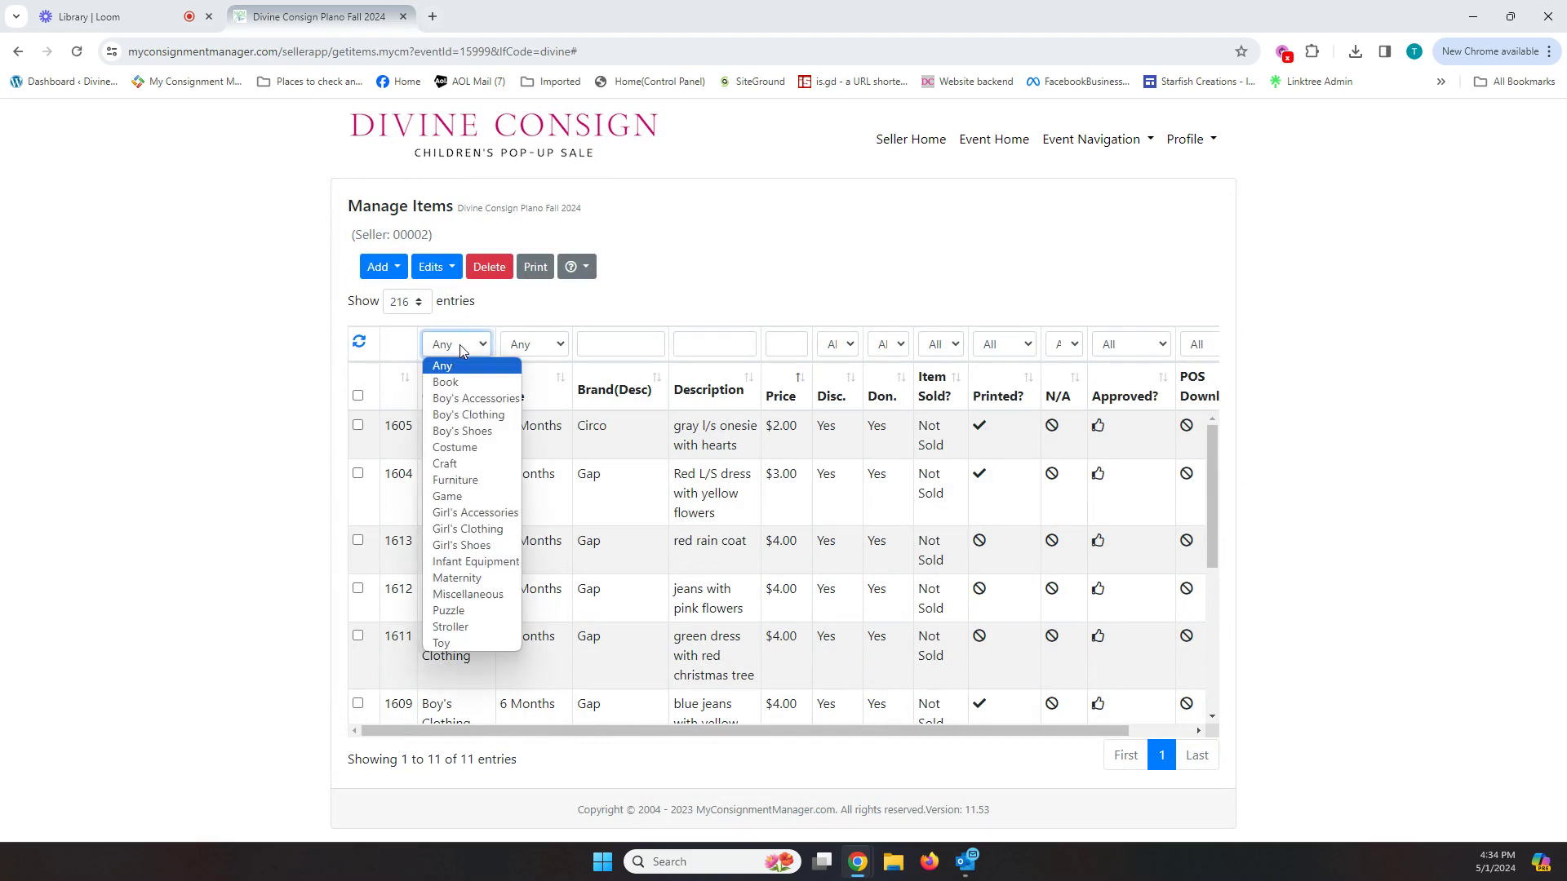
pyautogui.click(481, 415)
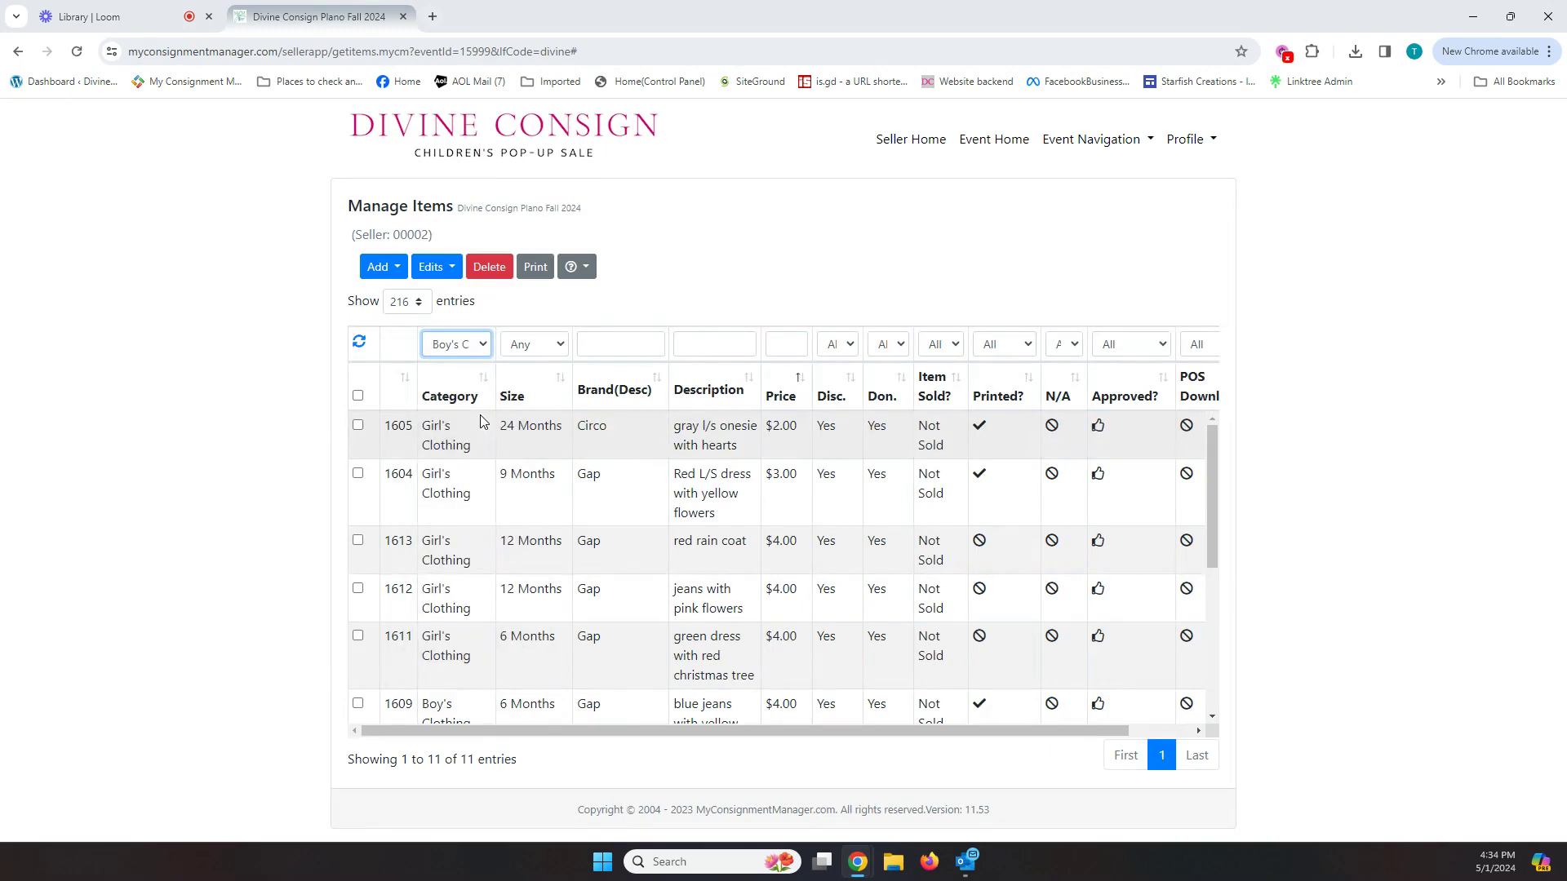
pyautogui.click(360, 347)
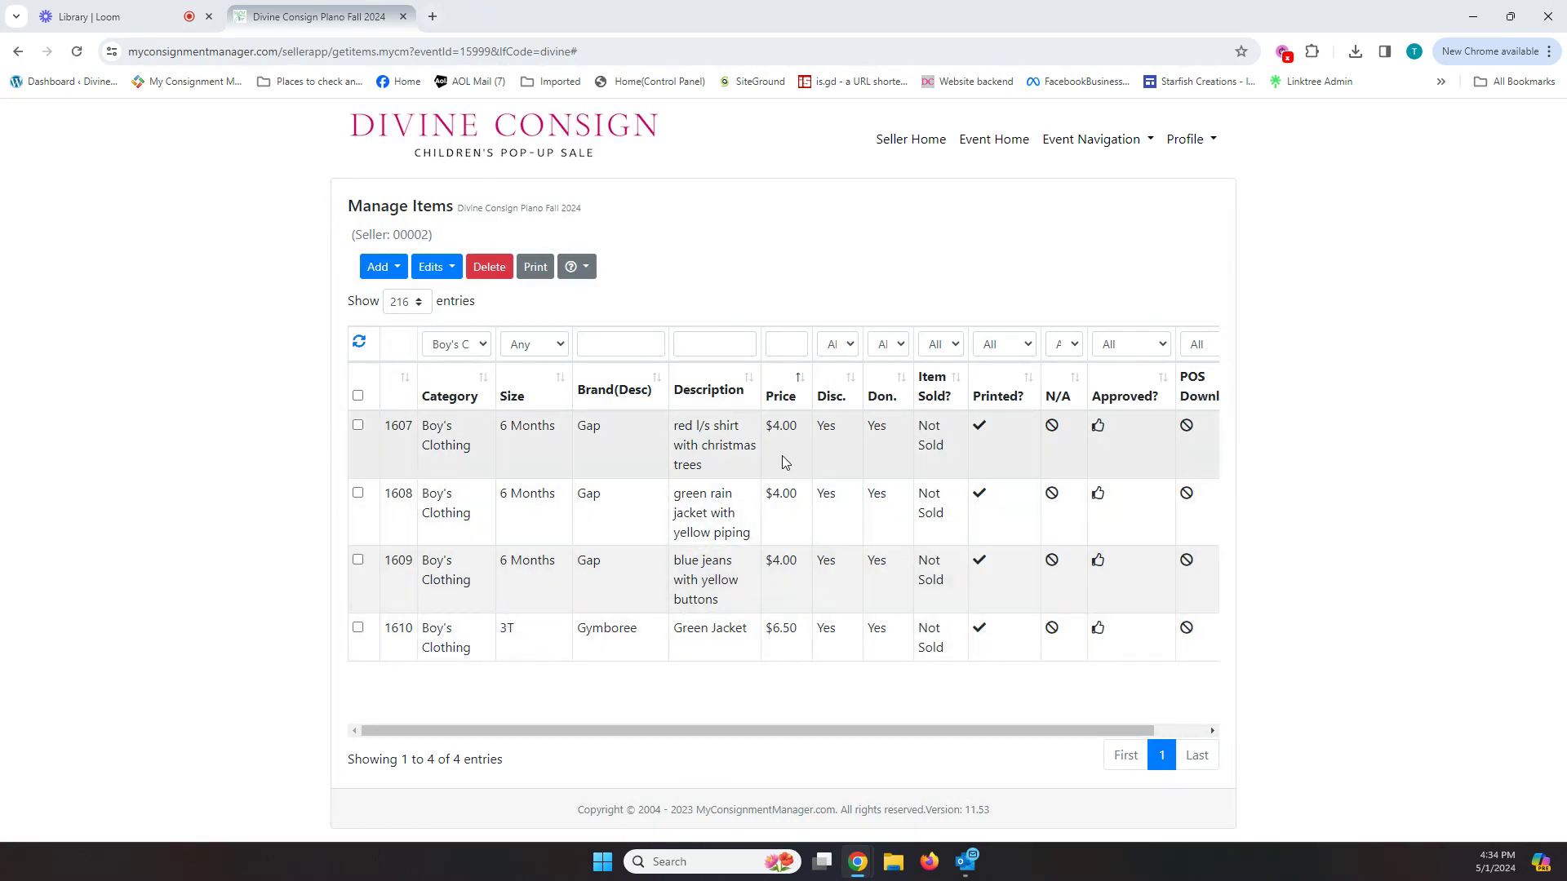
# Reset the category filter to Any, refresh the inventory, and look through the full item list
pyautogui.click(482, 349)
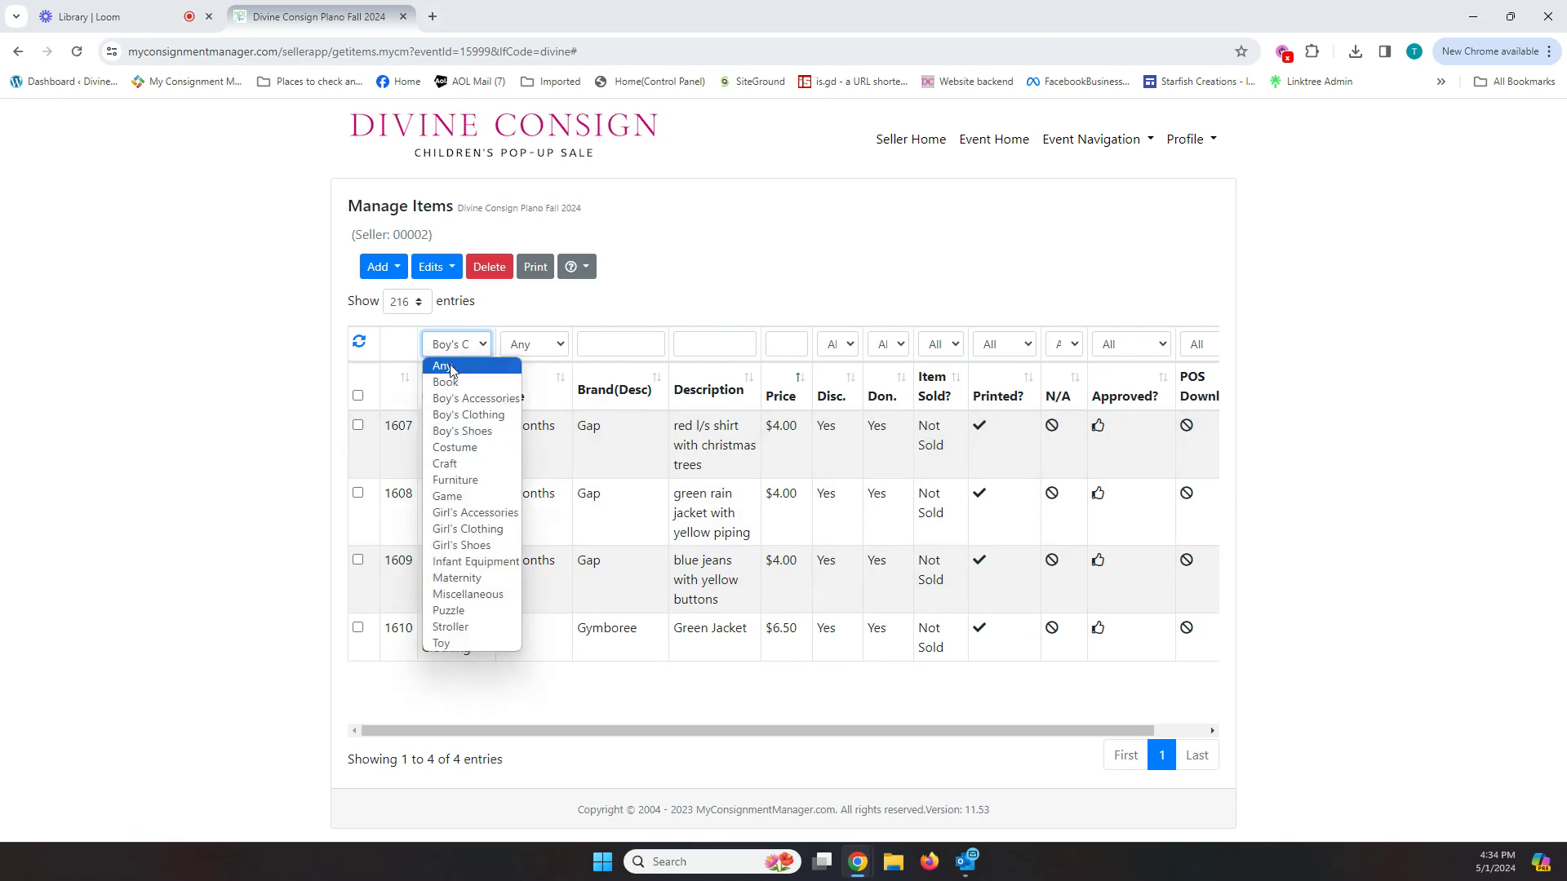
pyautogui.click(449, 367)
pyautogui.click(362, 343)
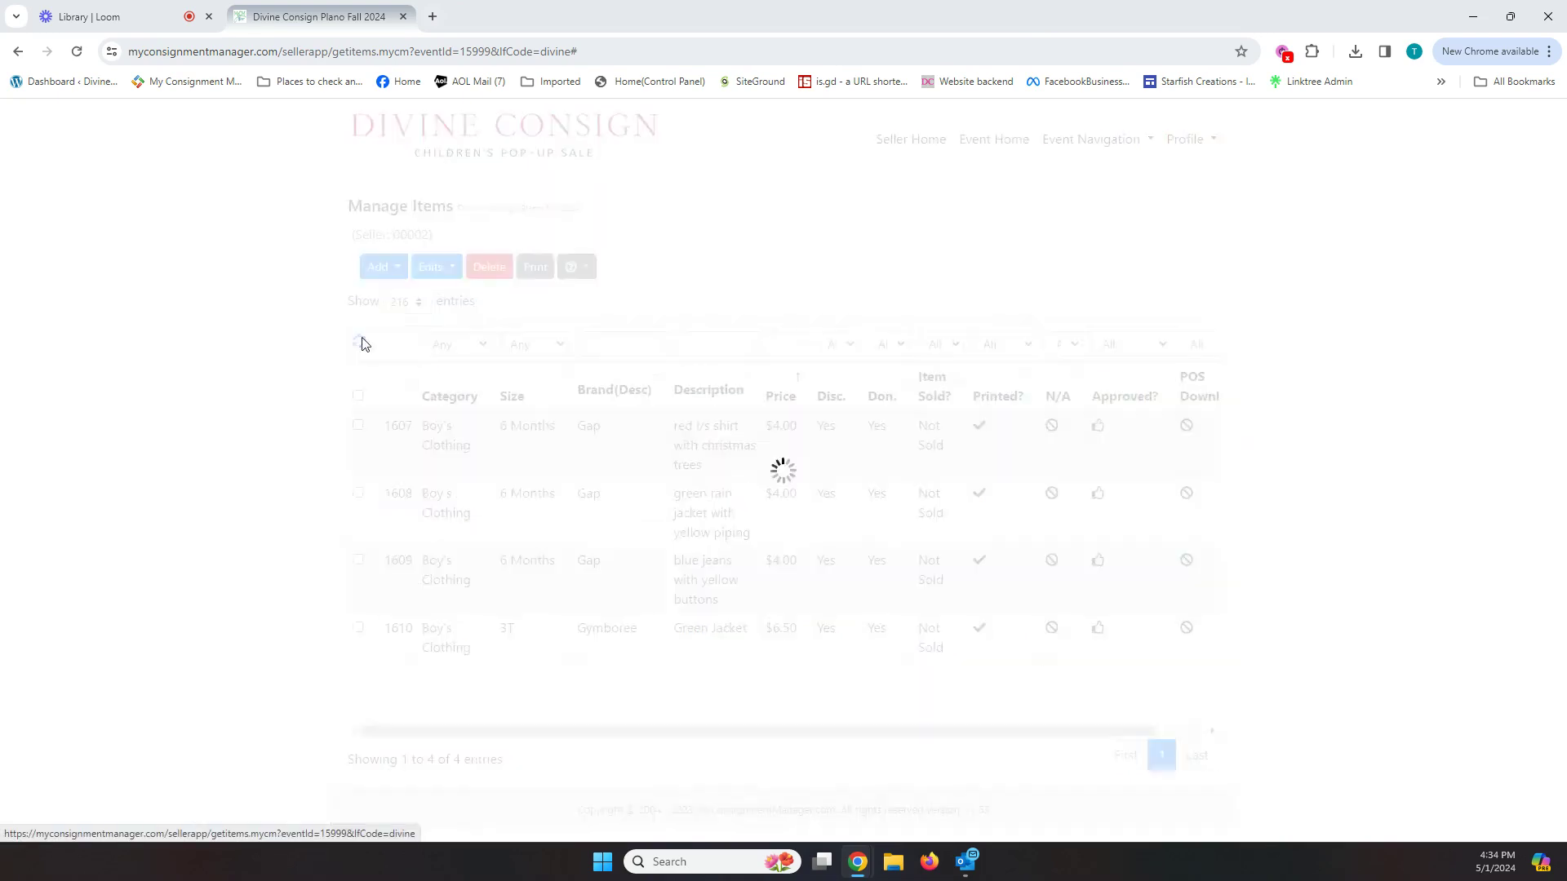
pyautogui.scroll(-5, 728, 502)
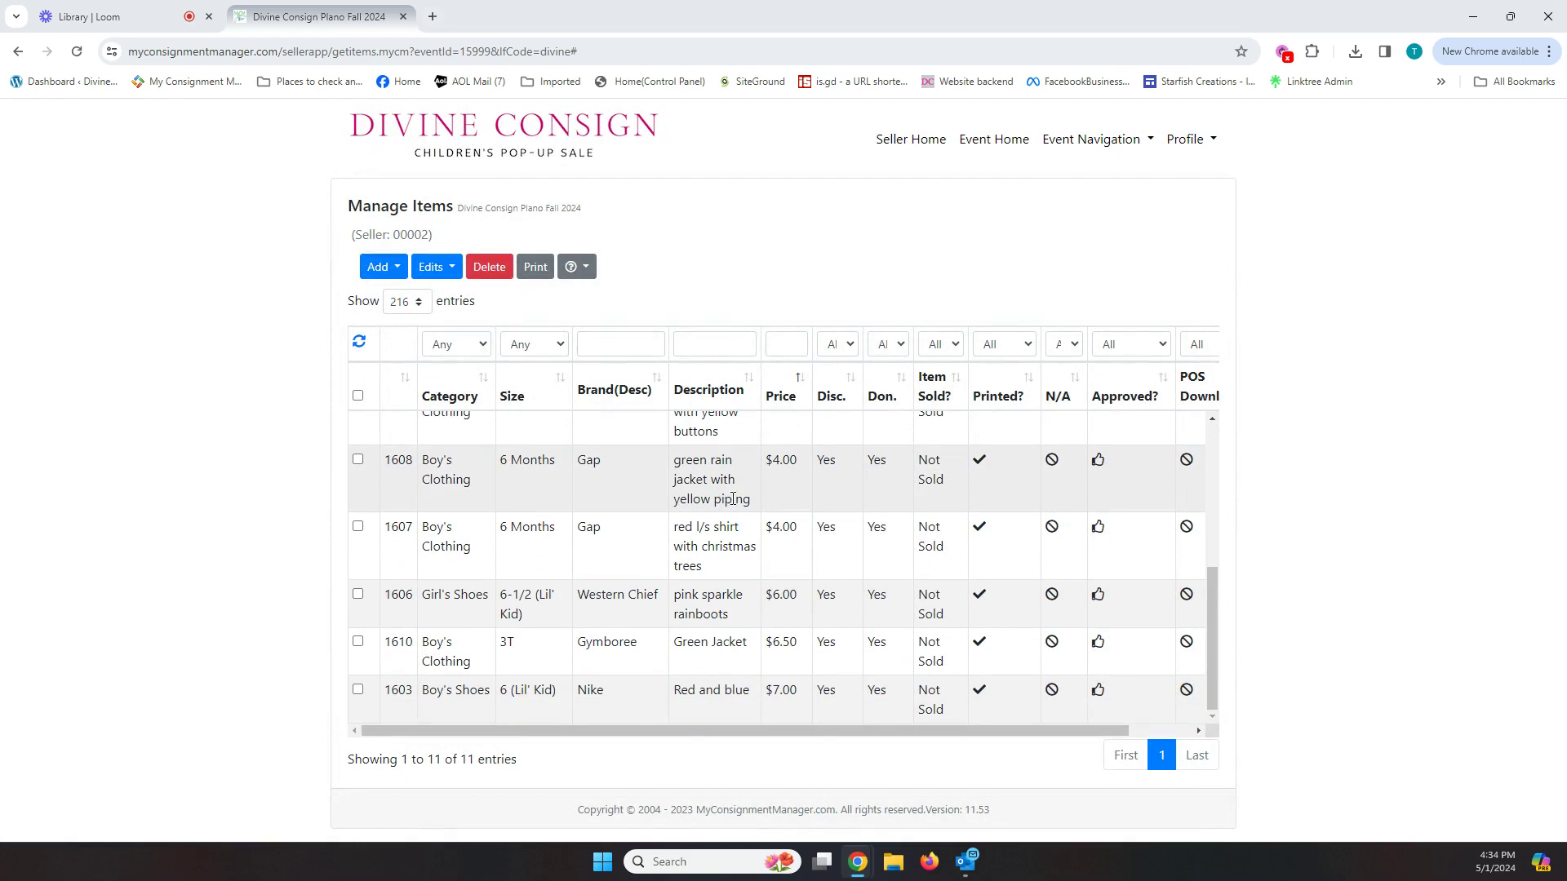
pyautogui.scroll(5, 727, 572)
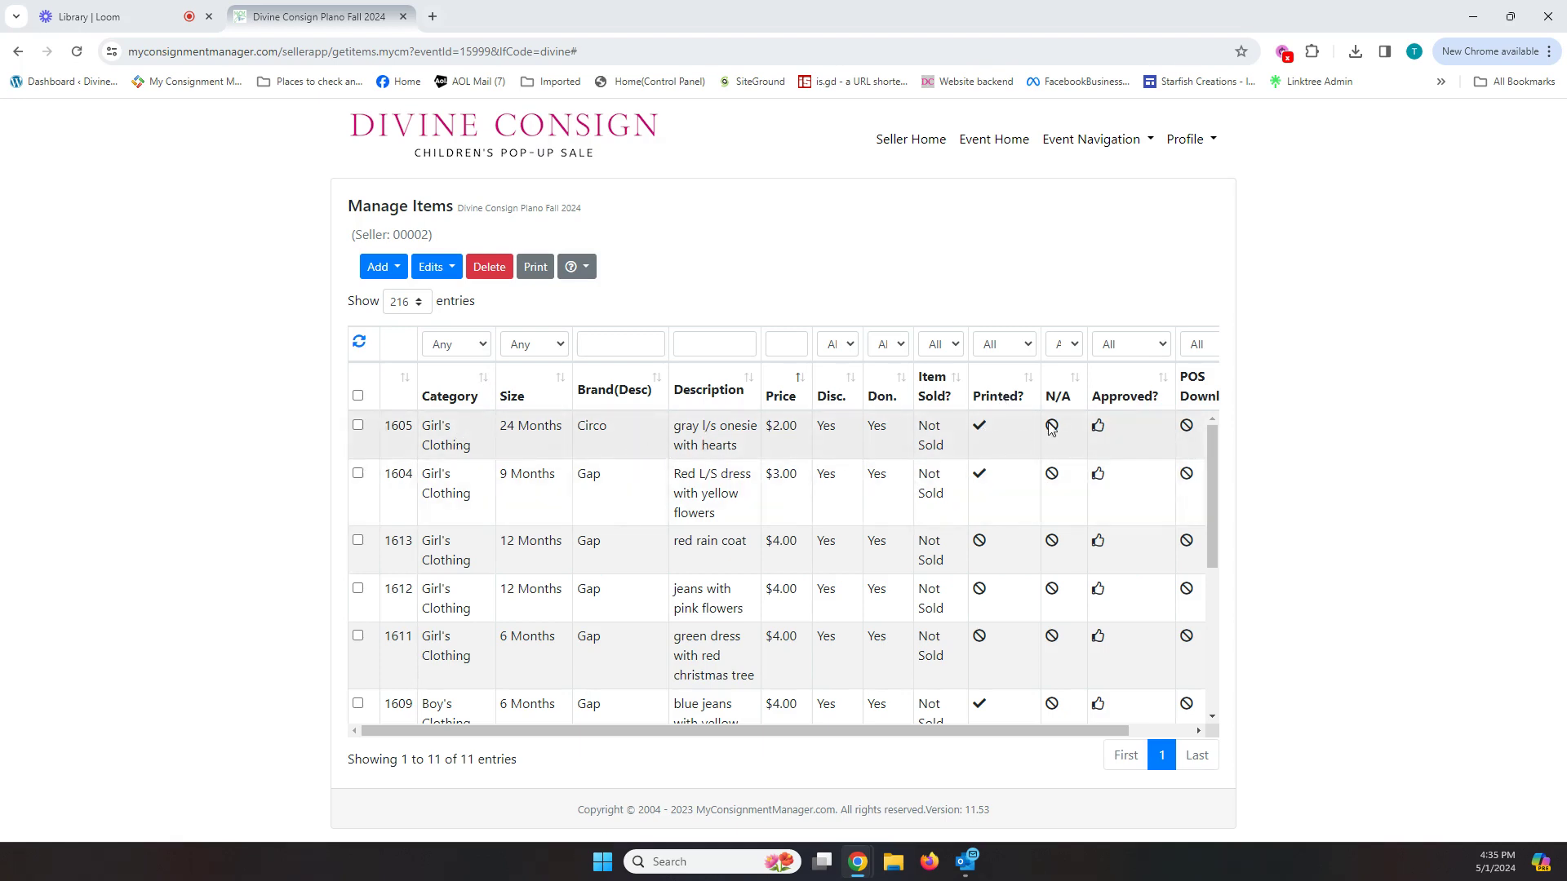
# Sort the inventory by printed status and select the unprinted green dress, jeans with pink flowers and red rain coat
pyautogui.click(1027, 380)
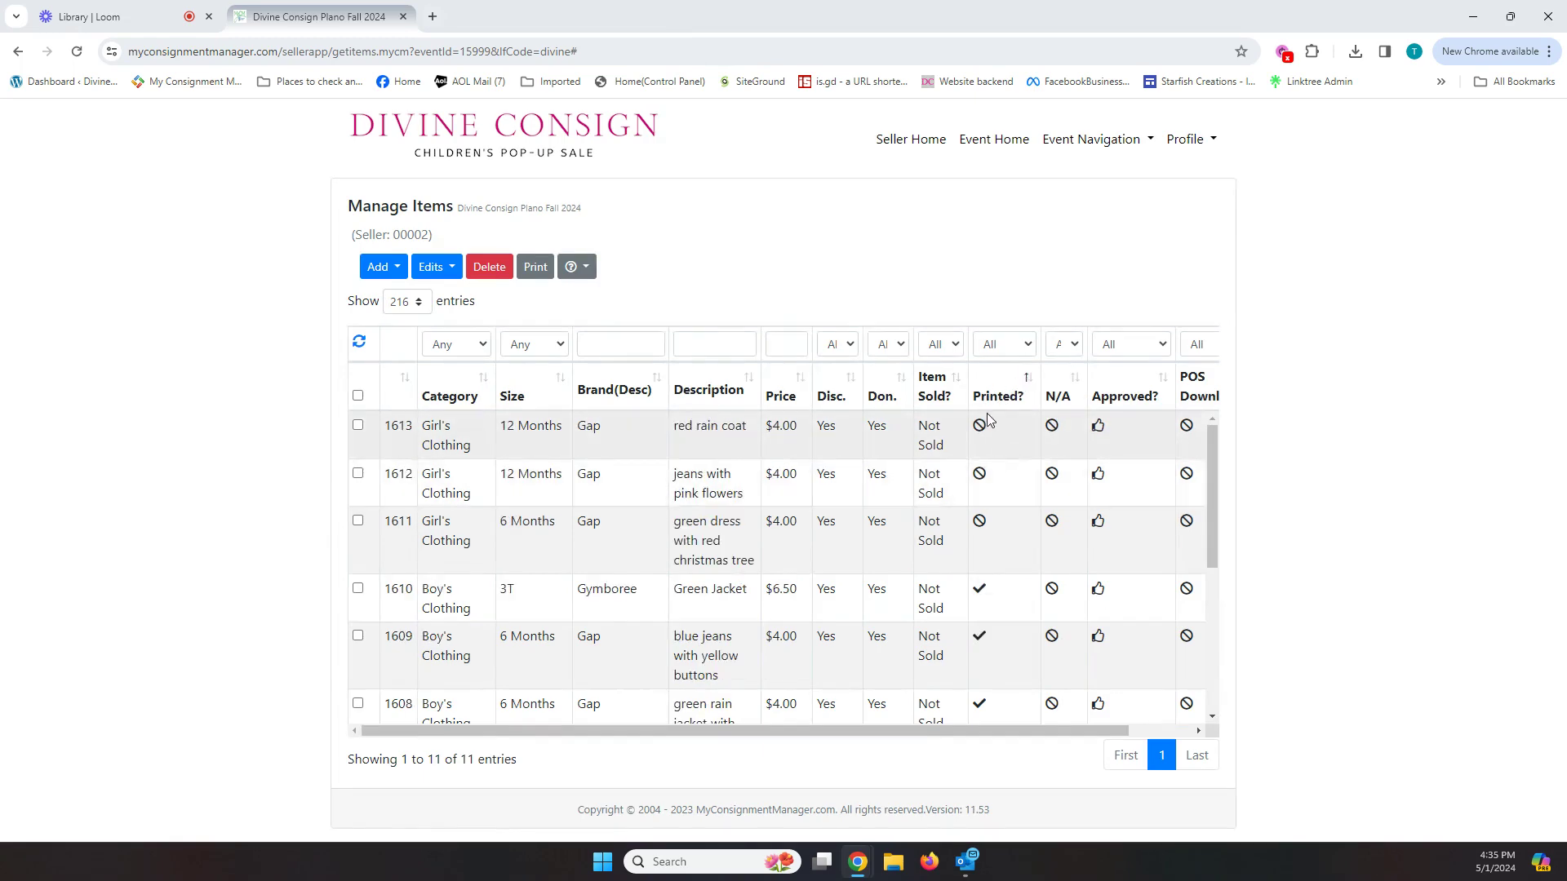
pyautogui.click(358, 521)
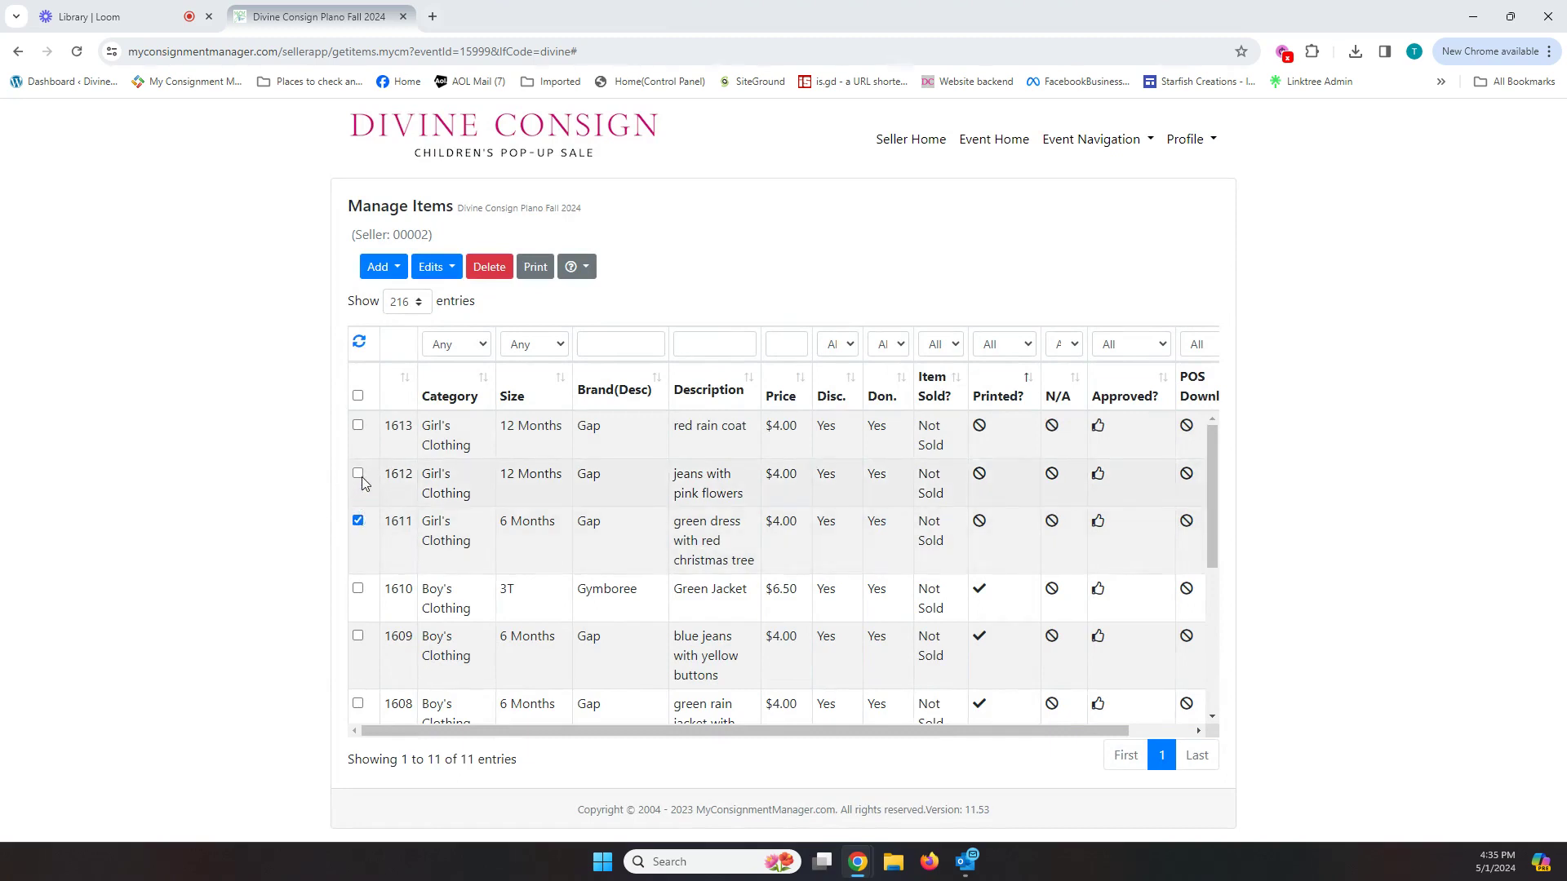
pyautogui.click(357, 473)
pyautogui.click(357, 425)
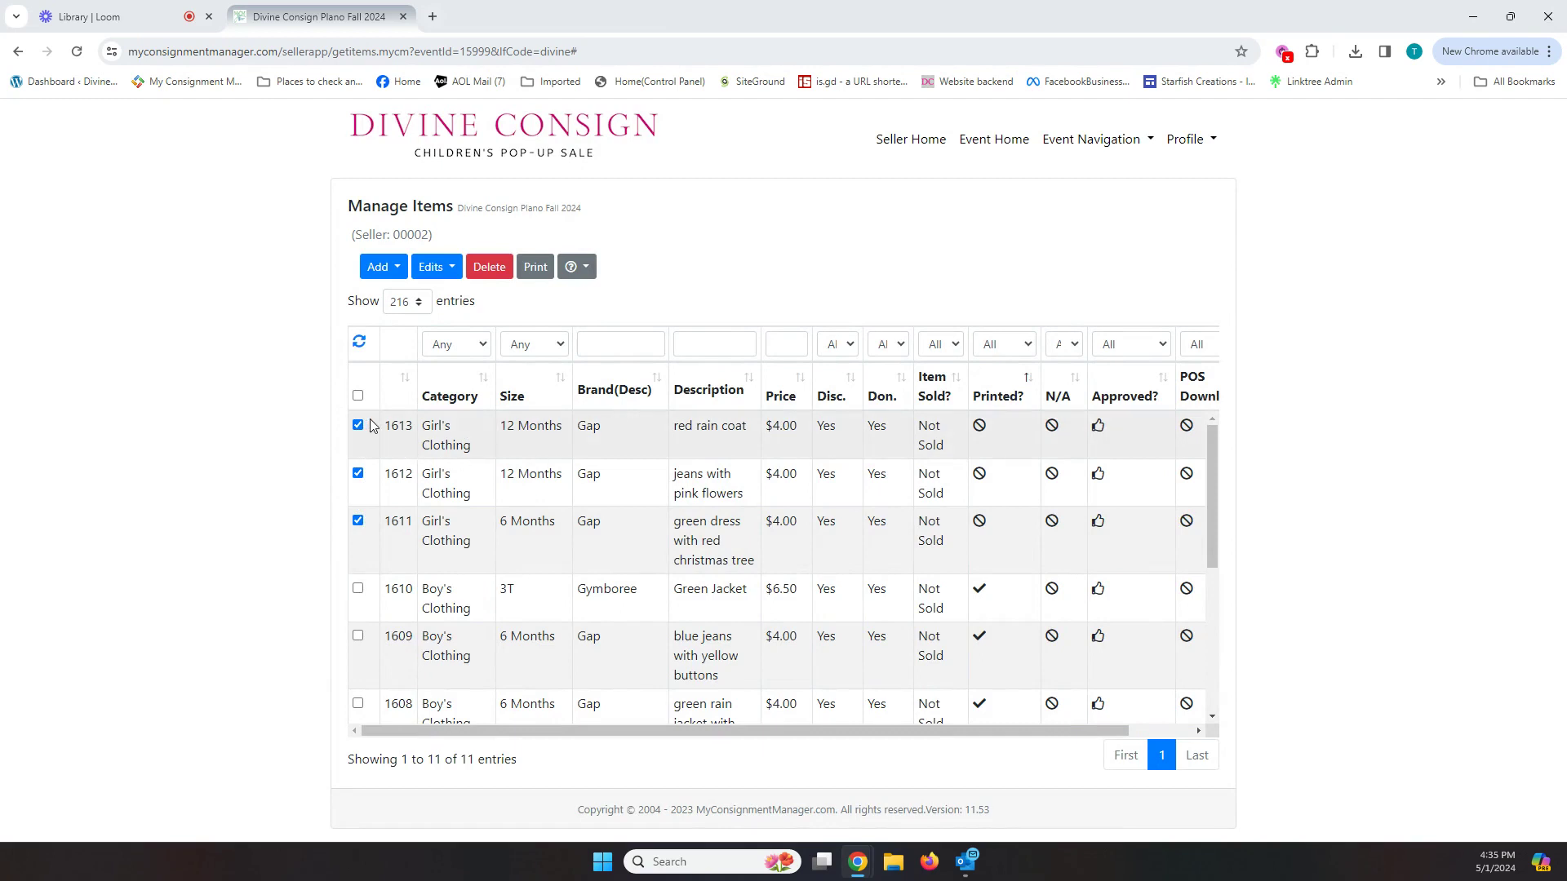
# Select every item in the inventory, generate the printable tags for all of them, and dismiss the download notice
pyautogui.click(358, 396)
pyautogui.scroll(-4, 396, 449)
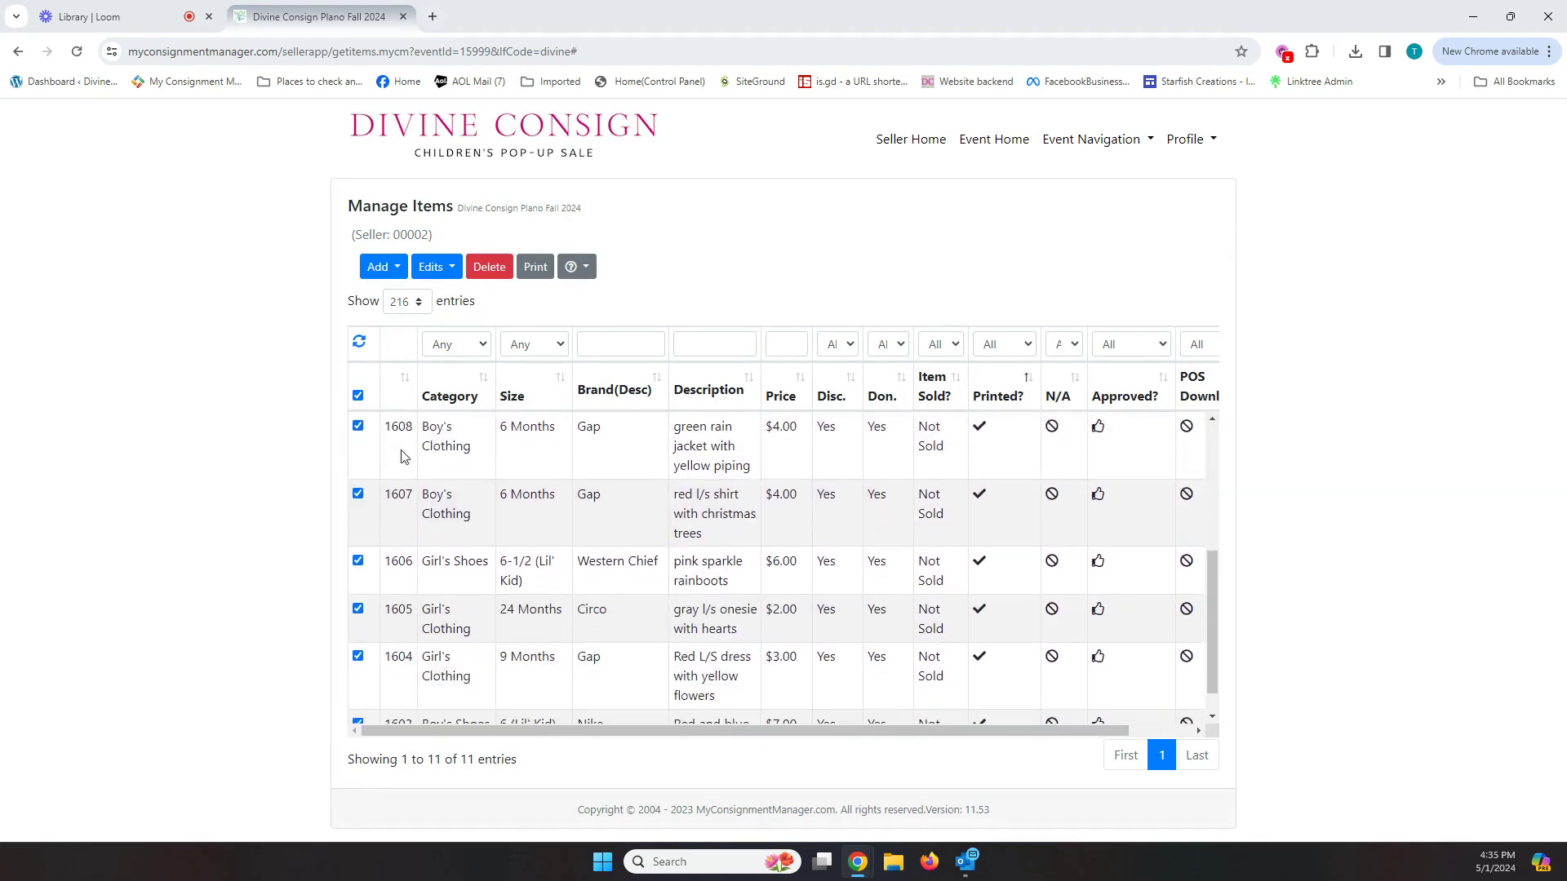
pyautogui.scroll(4, 399, 445)
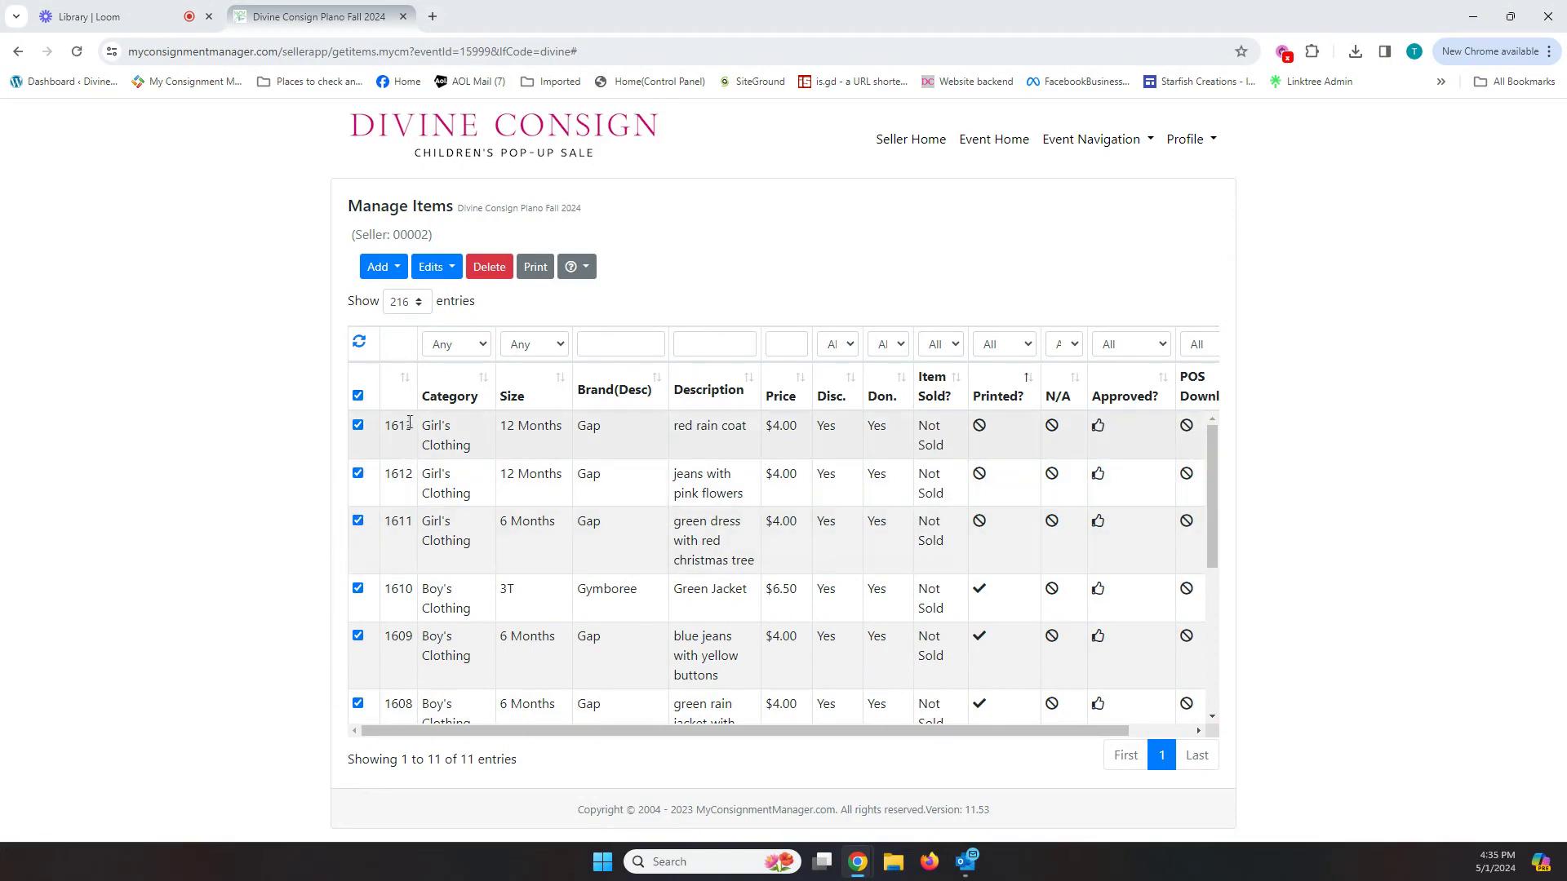
pyautogui.click(535, 267)
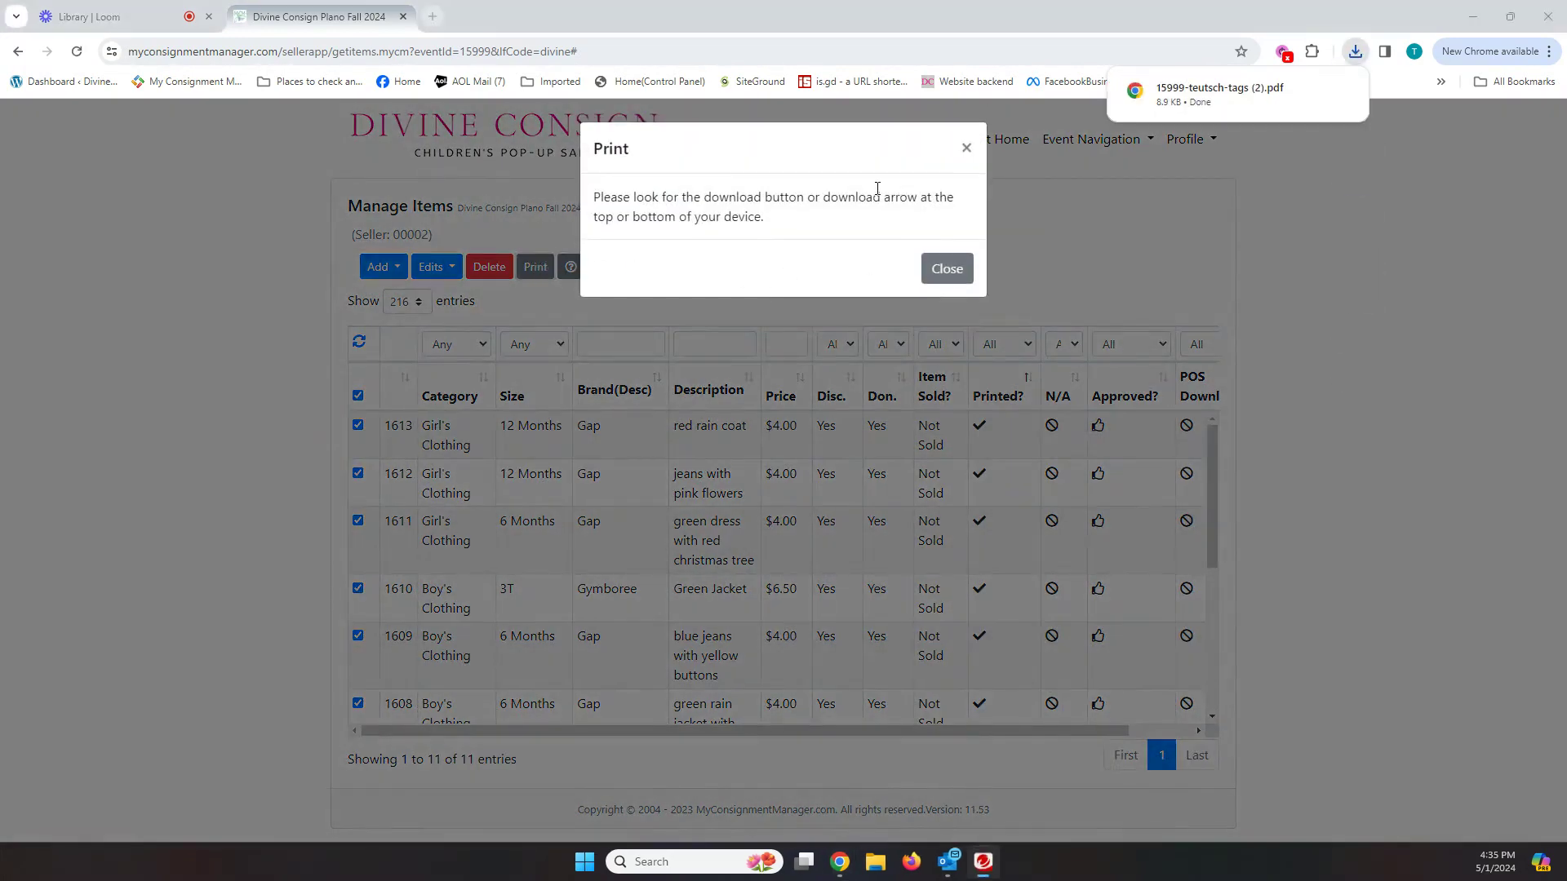
pyautogui.click(943, 279)
# Open the newest downloaded tags PDF, examine the item tags on both pages, and close it
pyautogui.click(1359, 59)
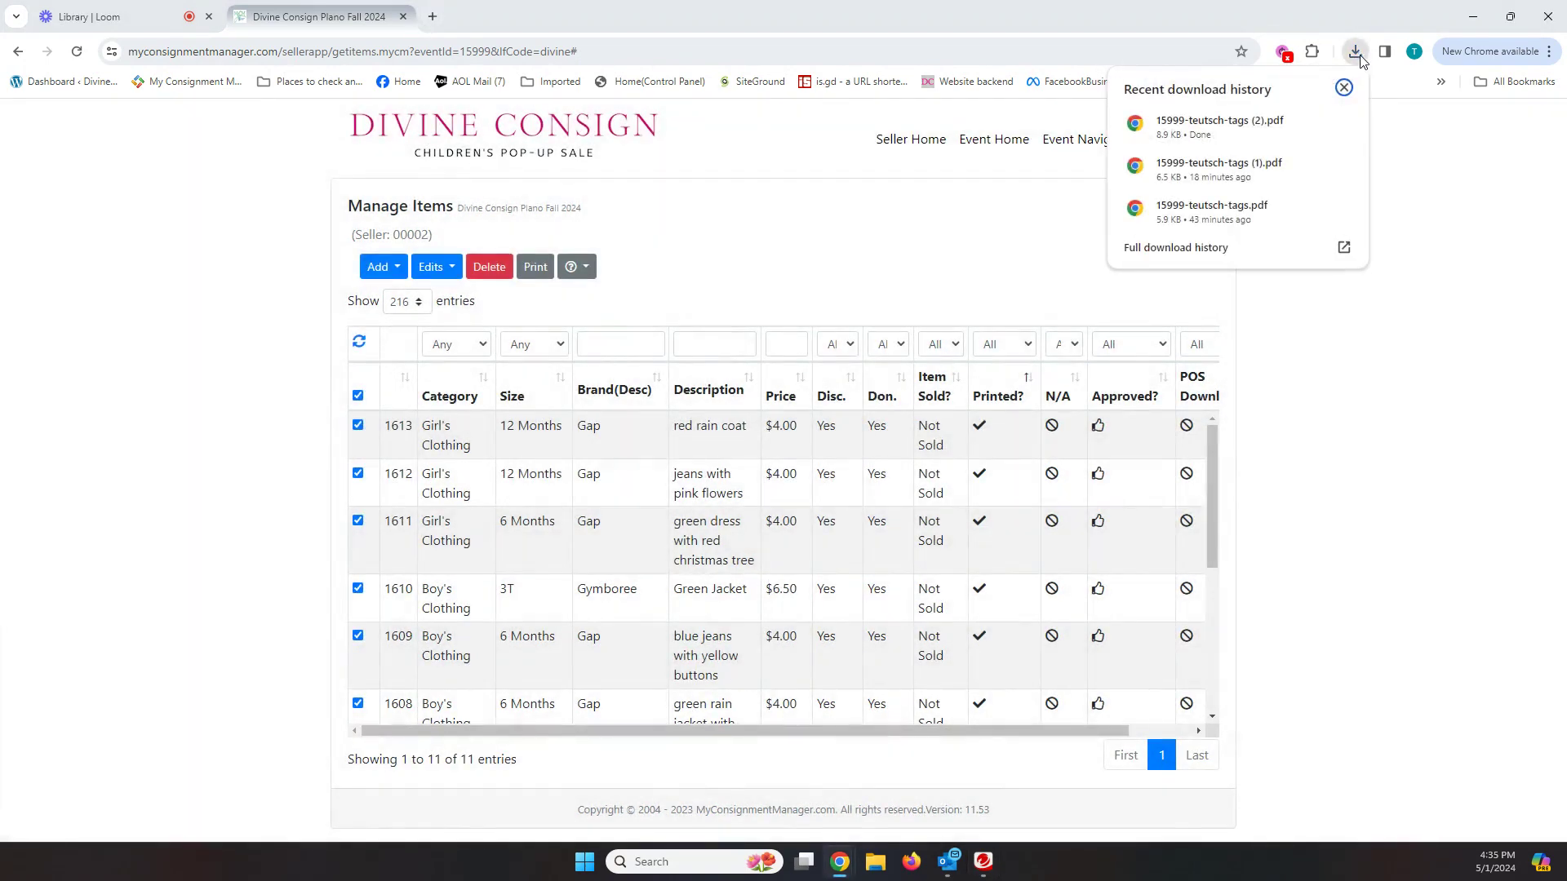
pyautogui.click(1235, 128)
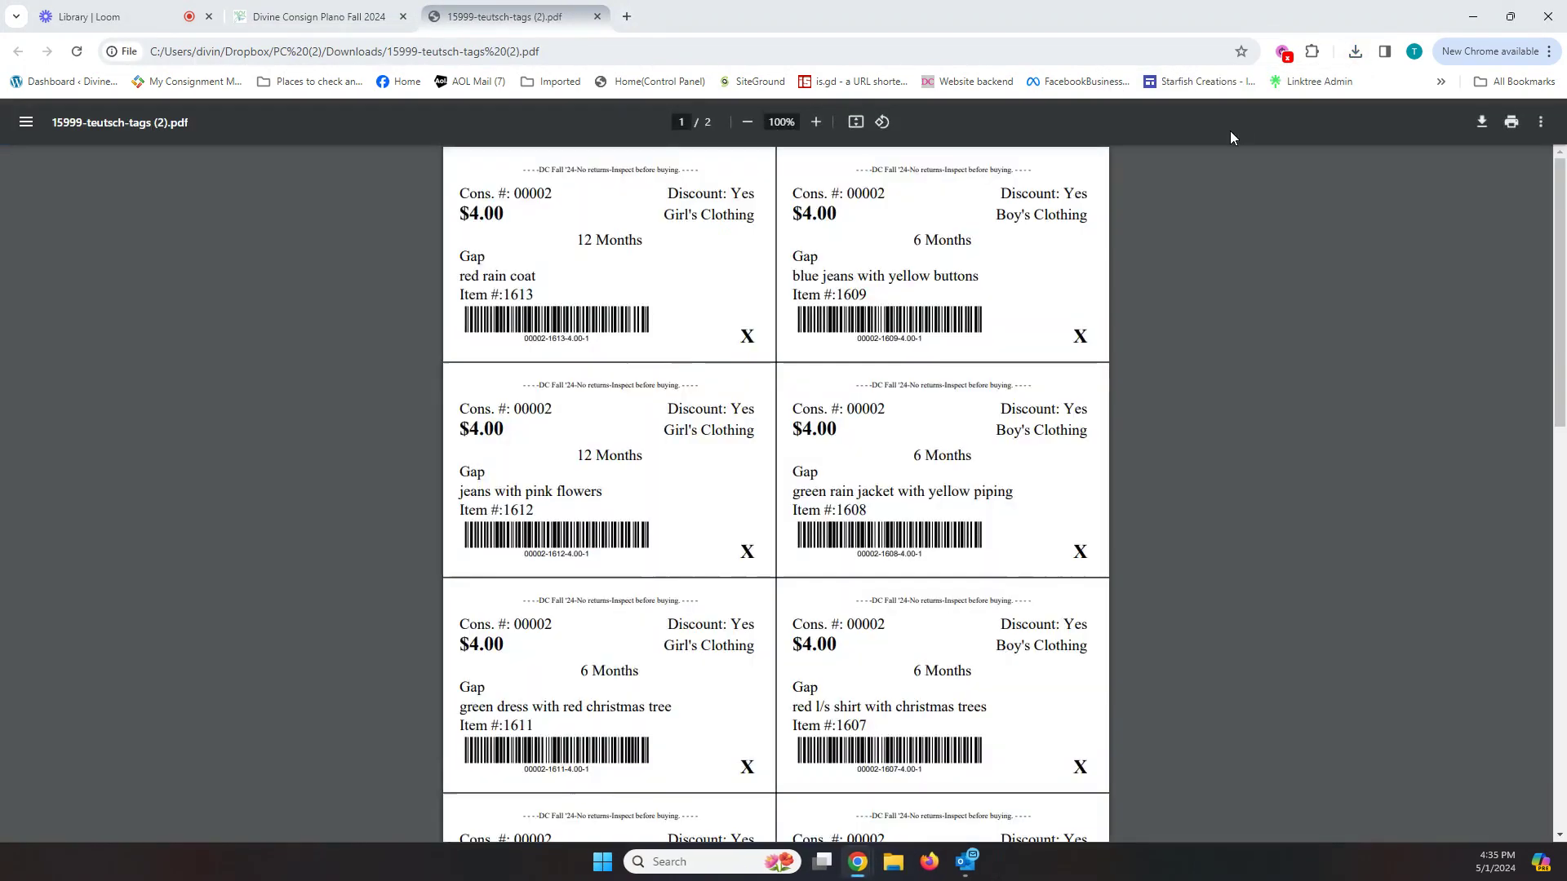
pyautogui.scroll(-1, 914, 398)
pyautogui.scroll(-5, 914, 398)
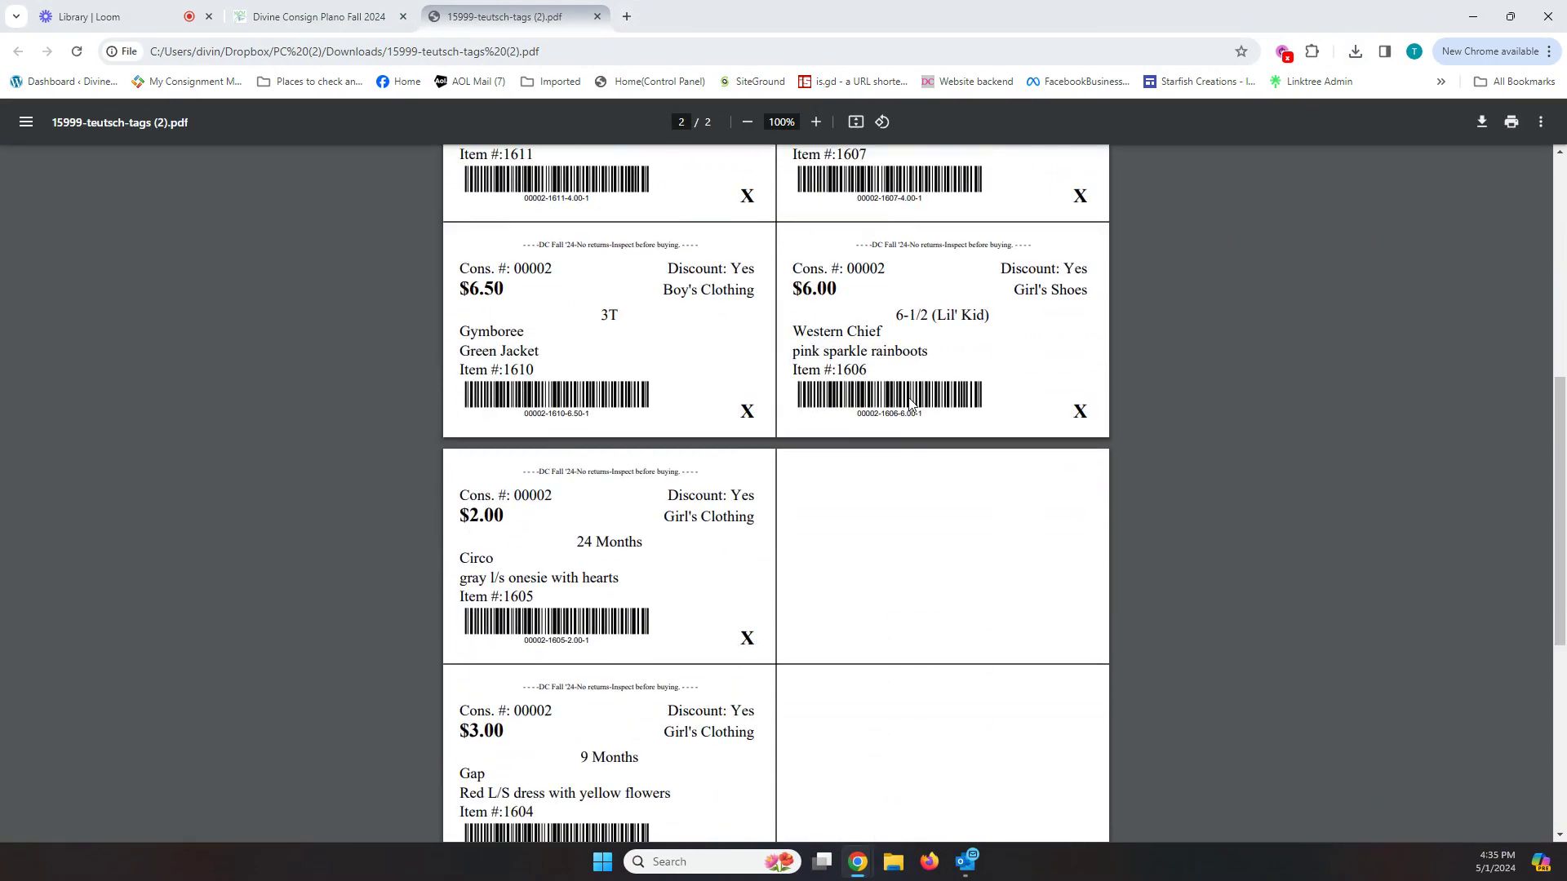
pyautogui.scroll(-5, 913, 403)
pyautogui.scroll(10, 909, 405)
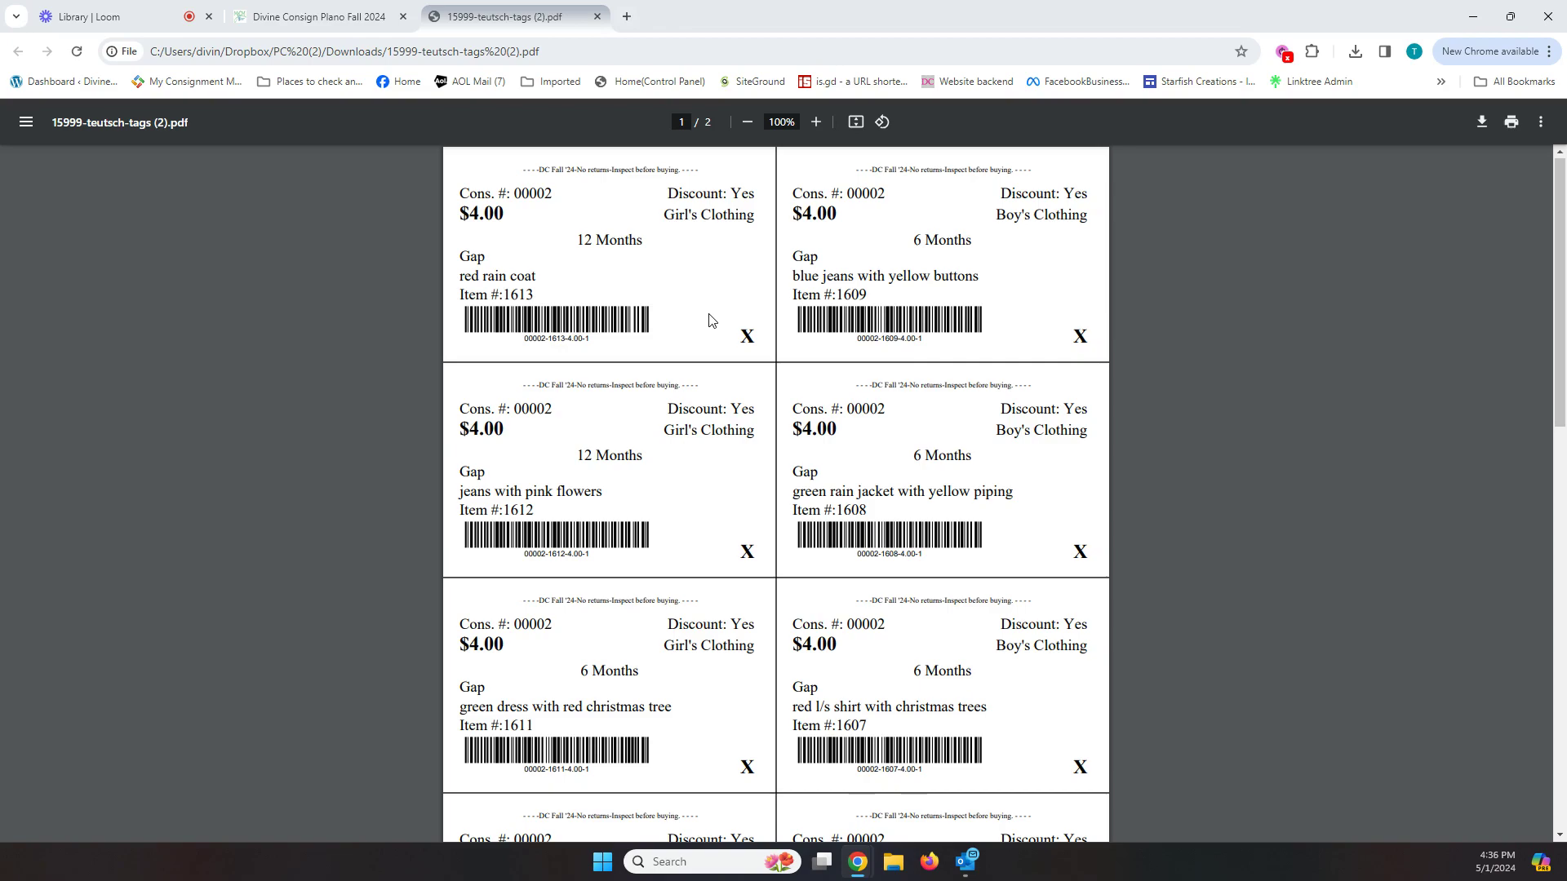
pyautogui.scroll(-10, 710, 319)
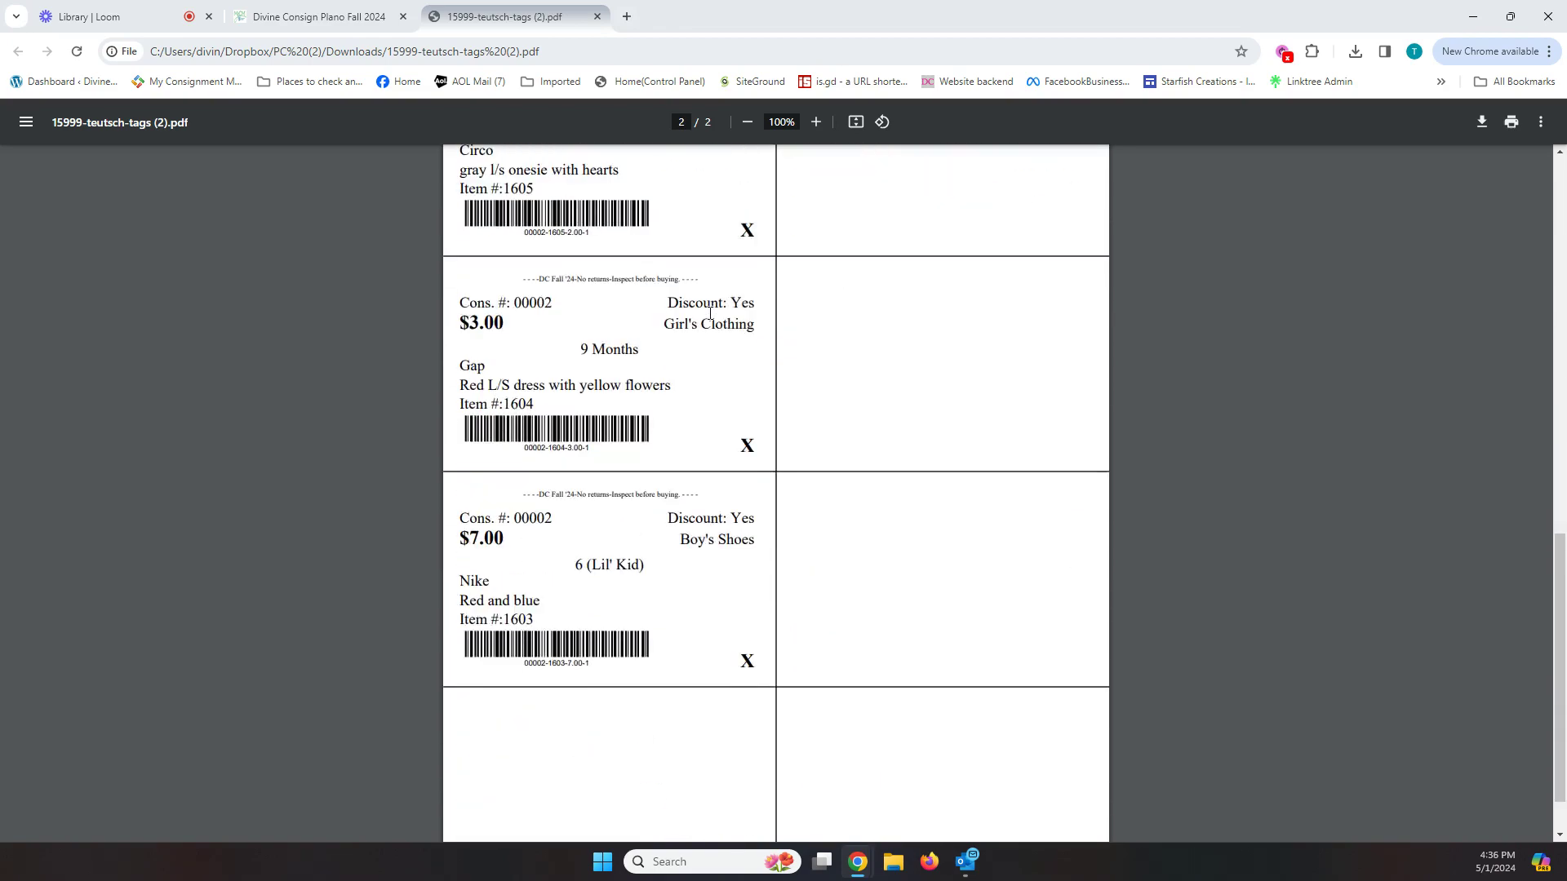
pyautogui.scroll(10, 710, 314)
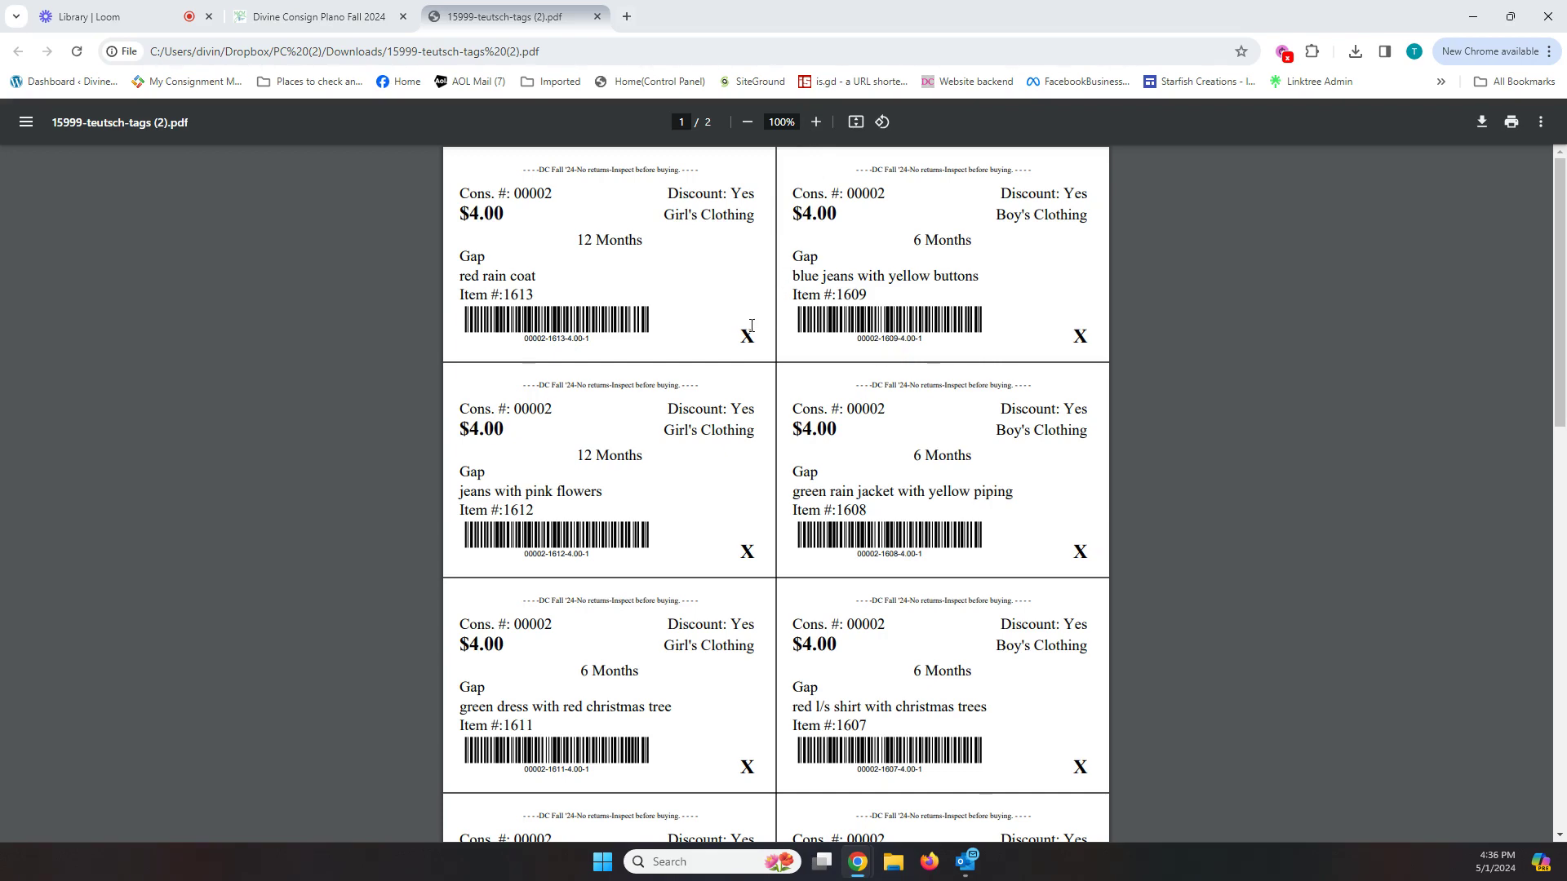
pyautogui.scroll(-12, 751, 326)
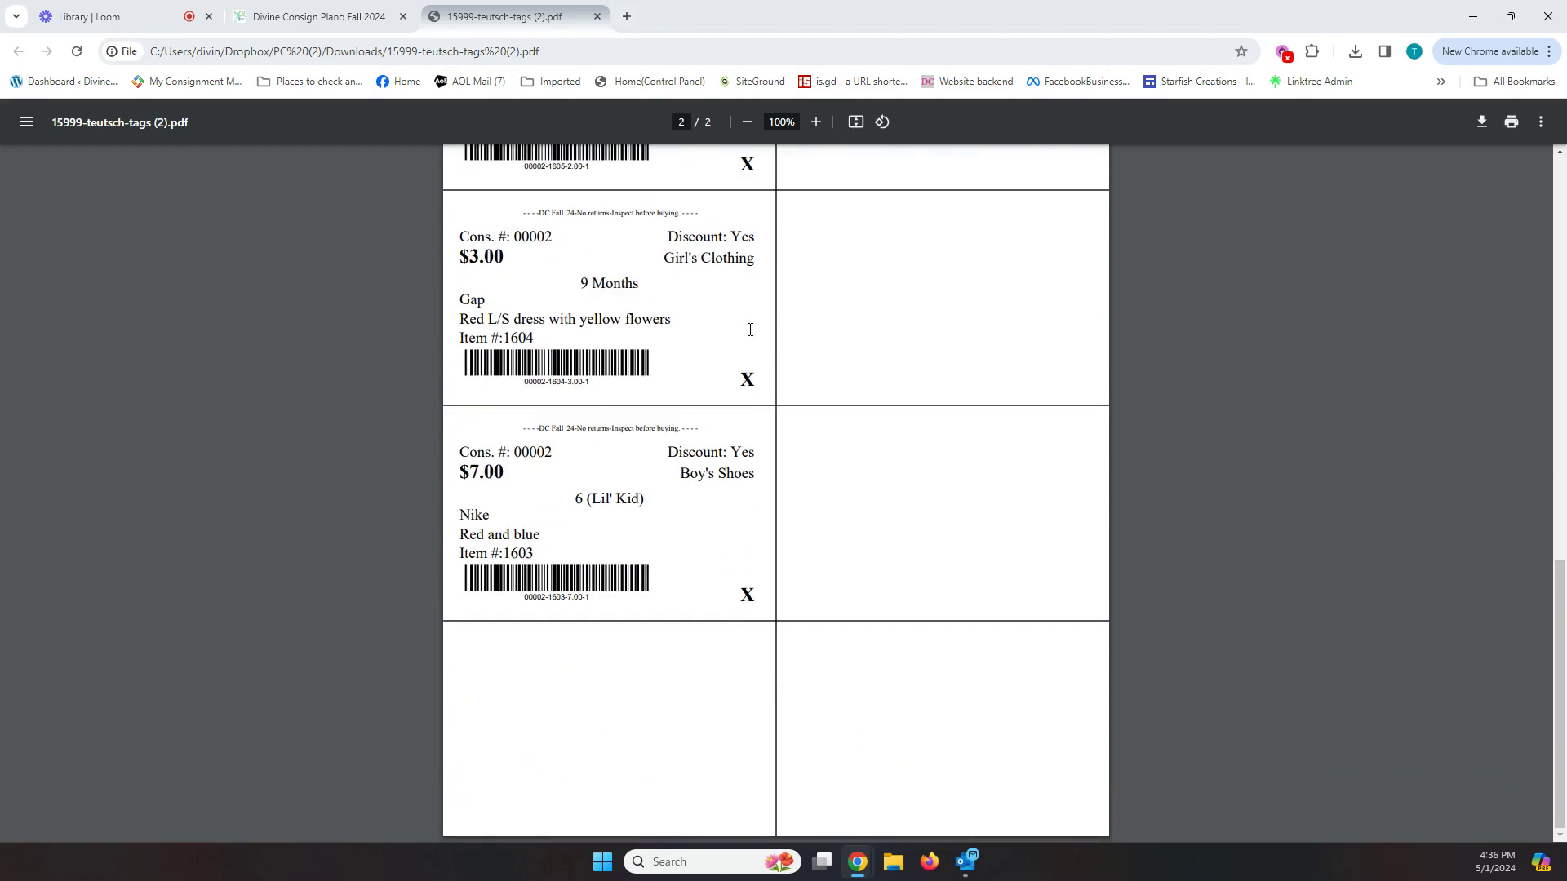
pyautogui.scroll(14, 750, 329)
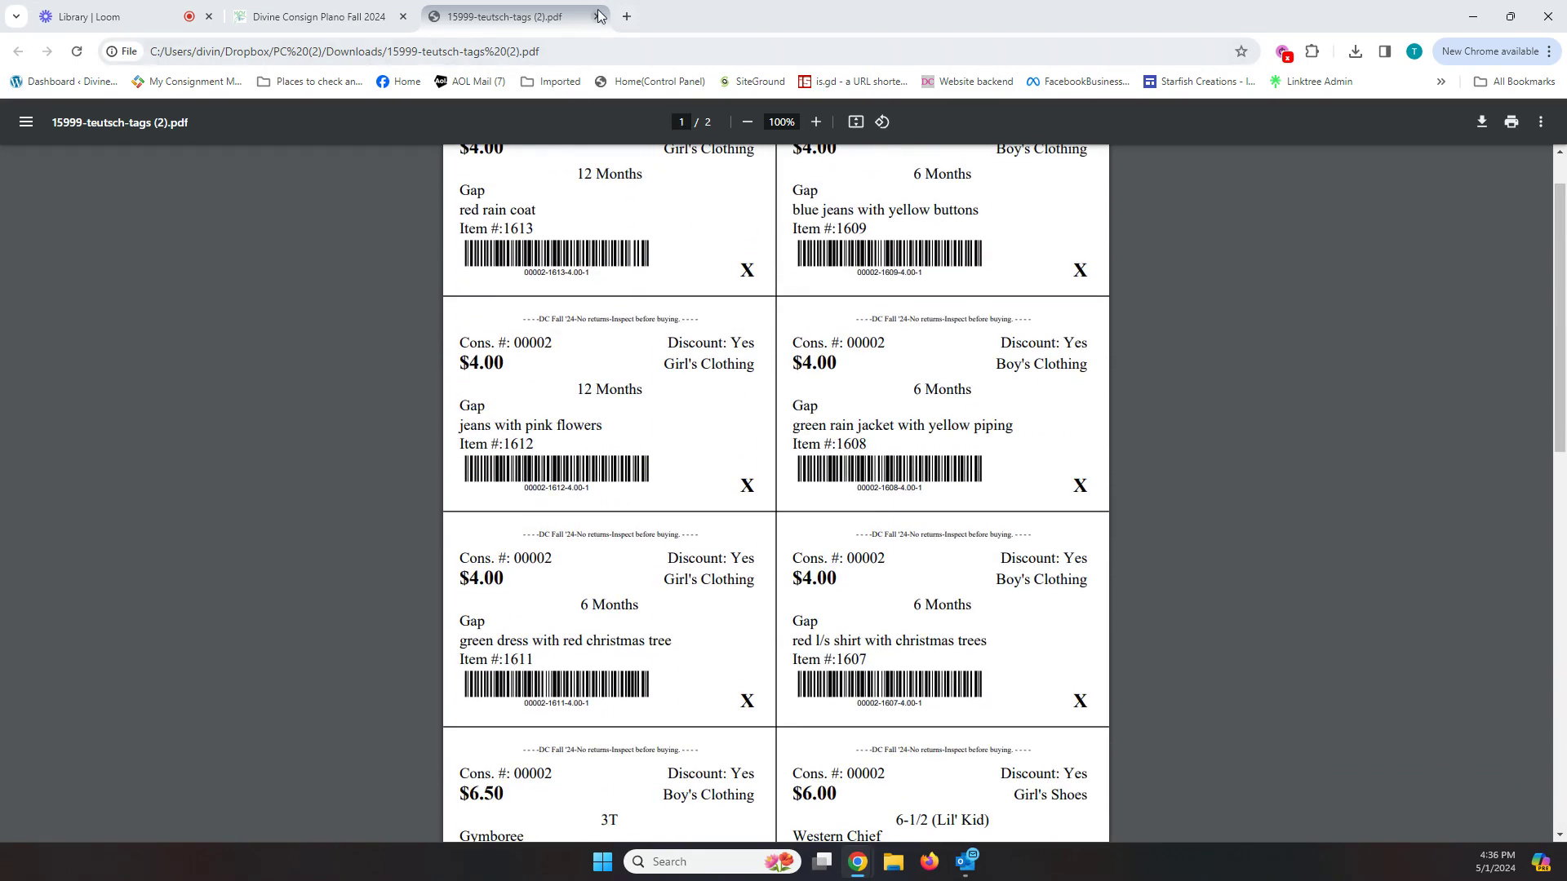
pyautogui.click(595, 17)
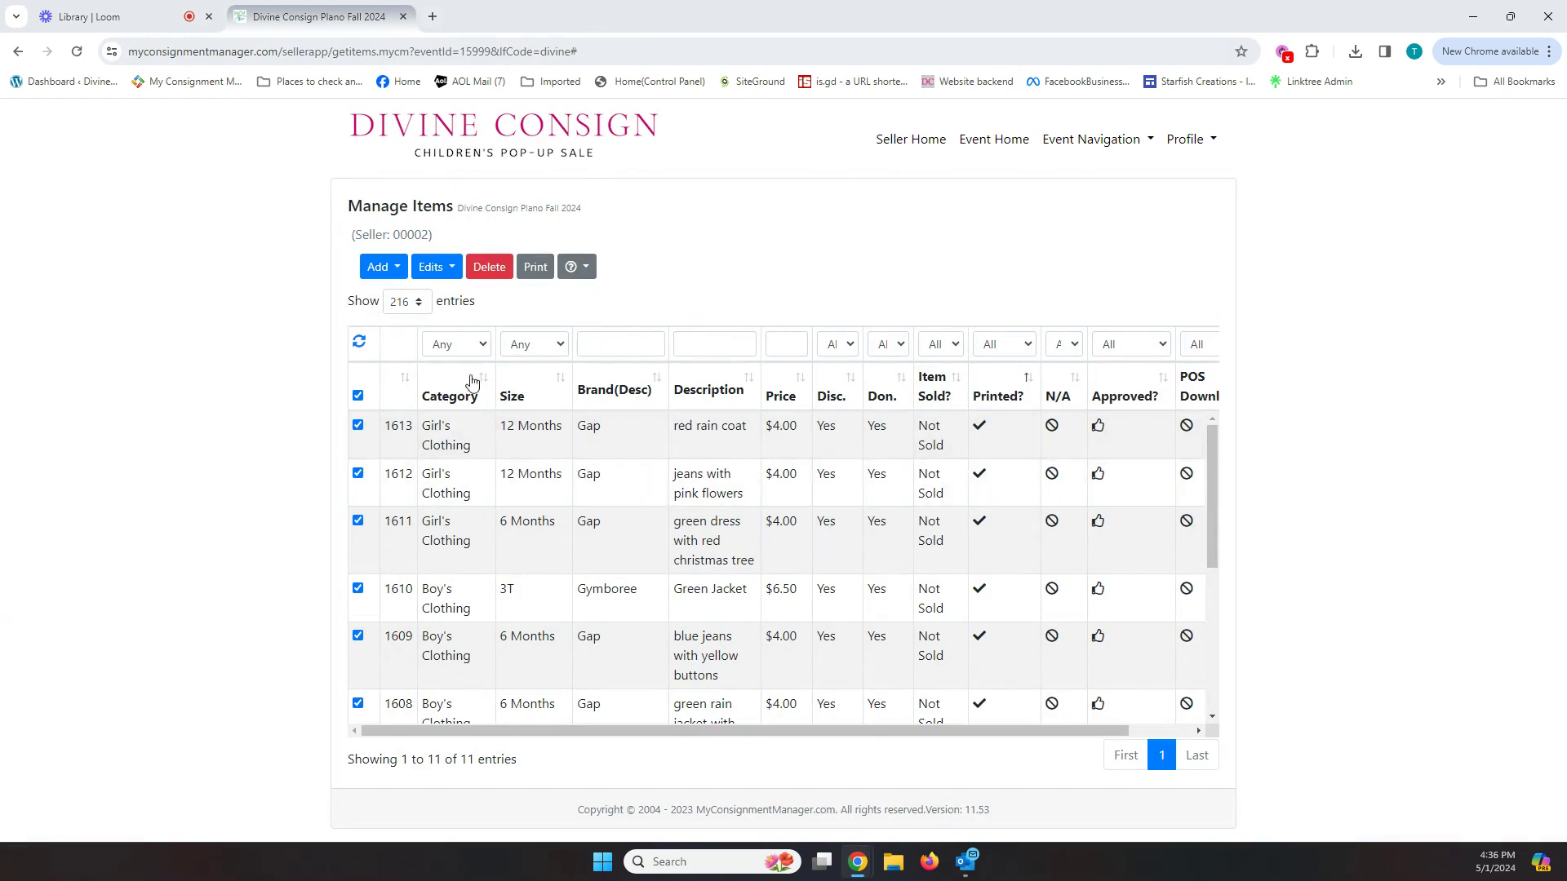
# Clear the selection and permanently delete only the red rain coat, item 1613, entering 1 as the number of items
pyautogui.click(358, 395)
pyautogui.click(358, 425)
pyautogui.click(490, 267)
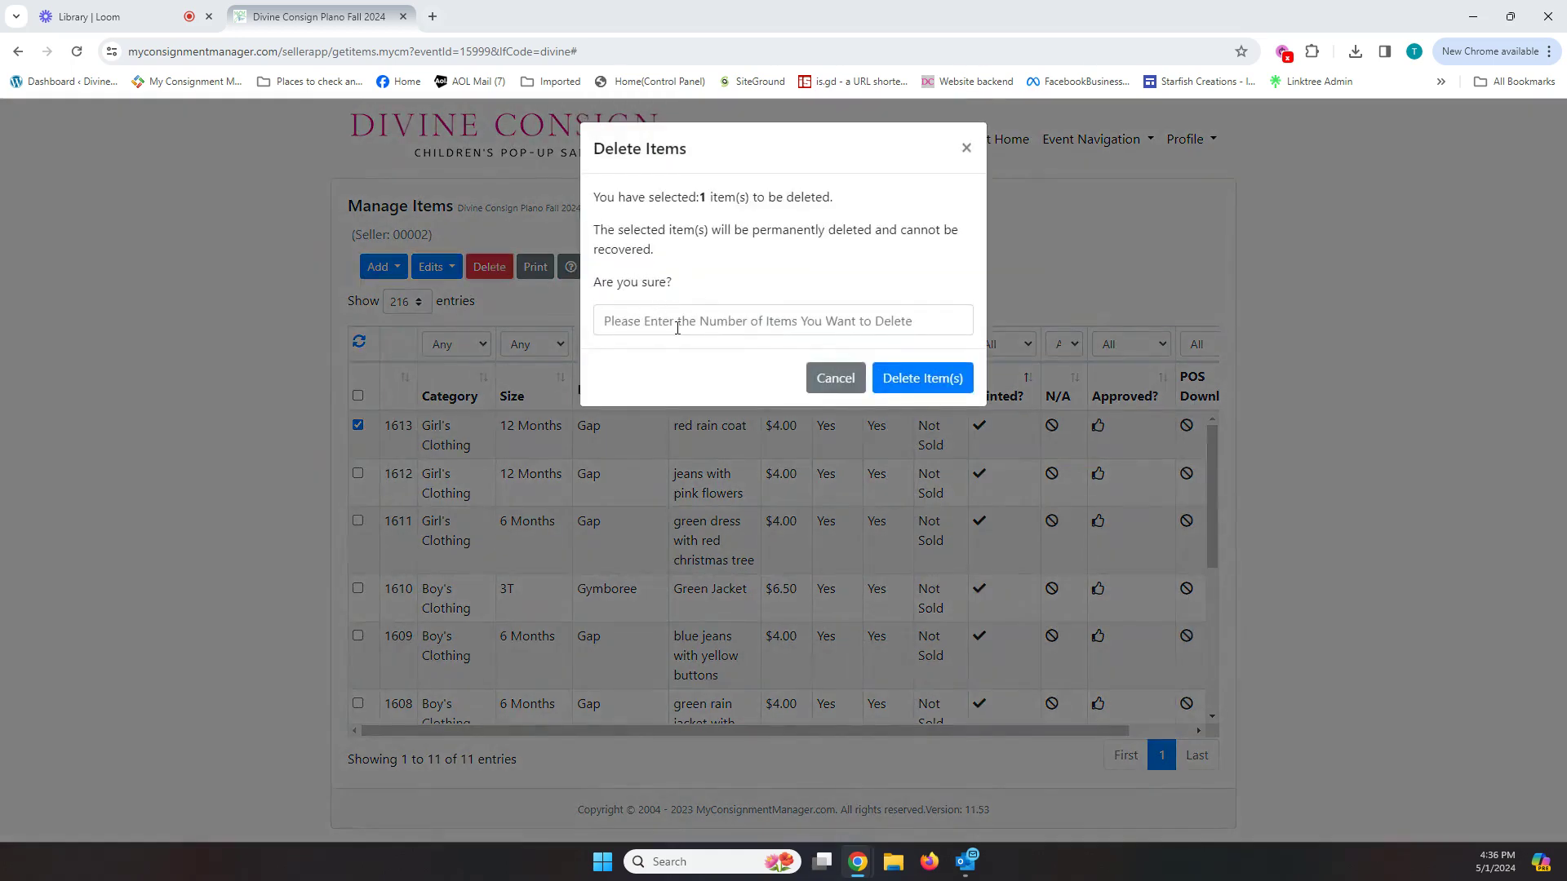
pyautogui.click(687, 320)
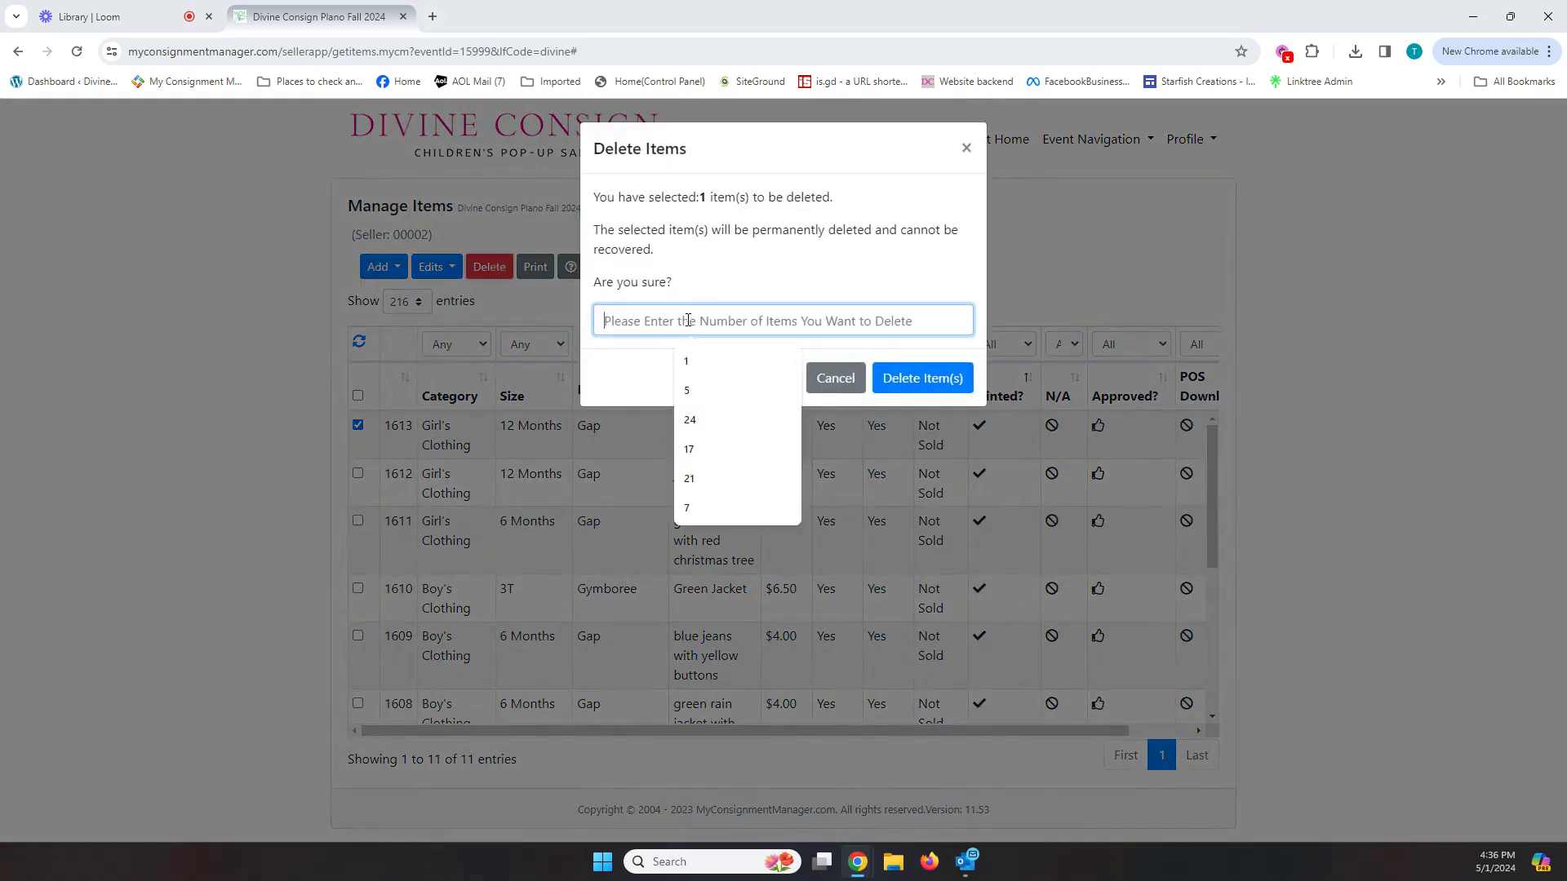
pyautogui.click(700, 359)
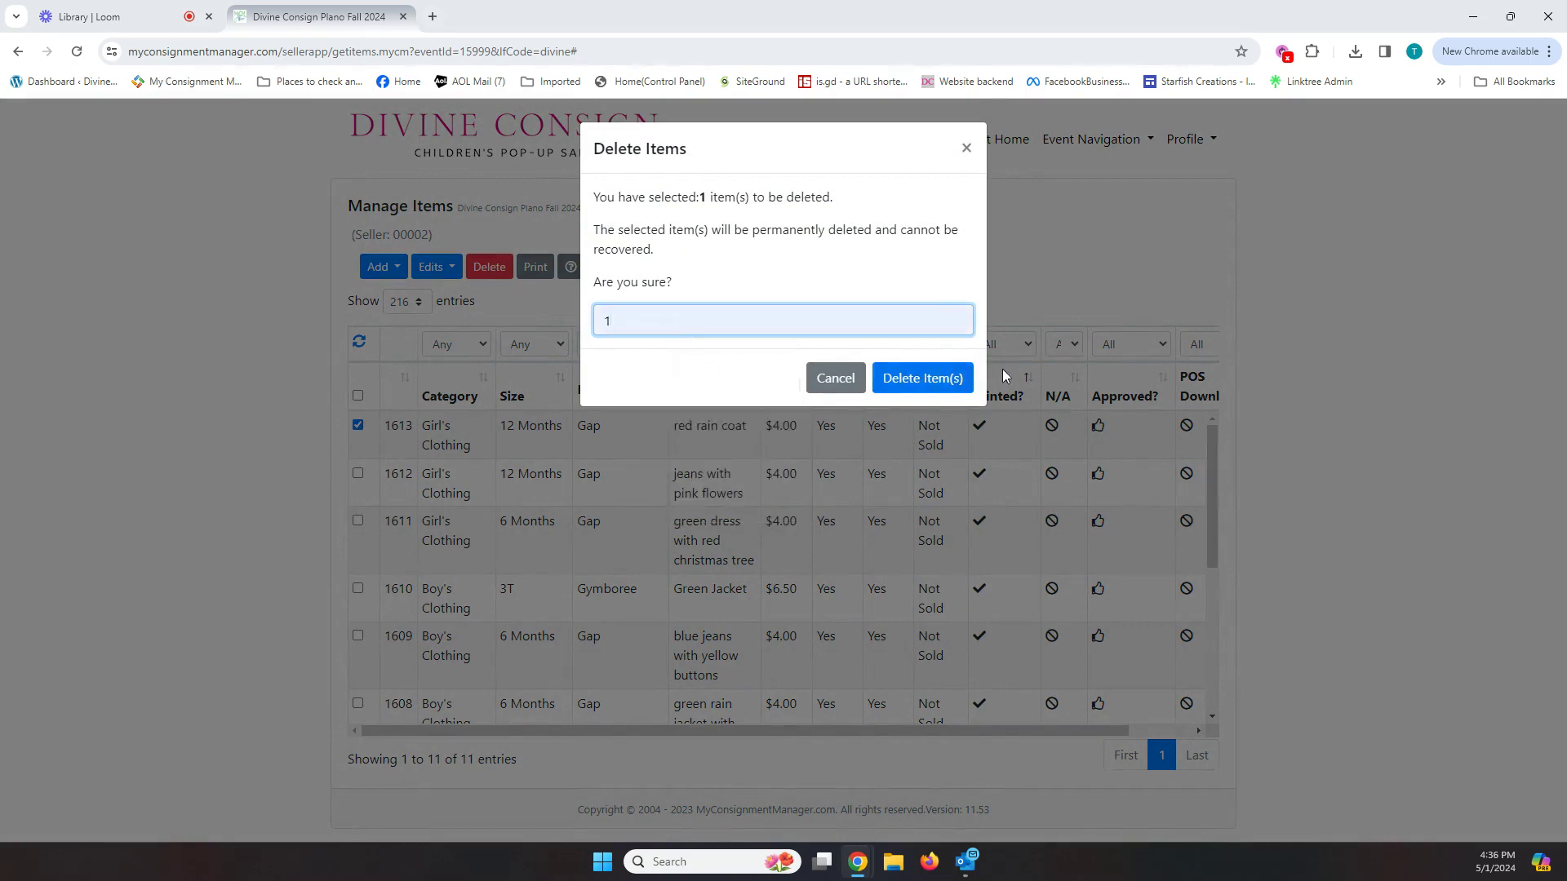
pyautogui.click(927, 380)
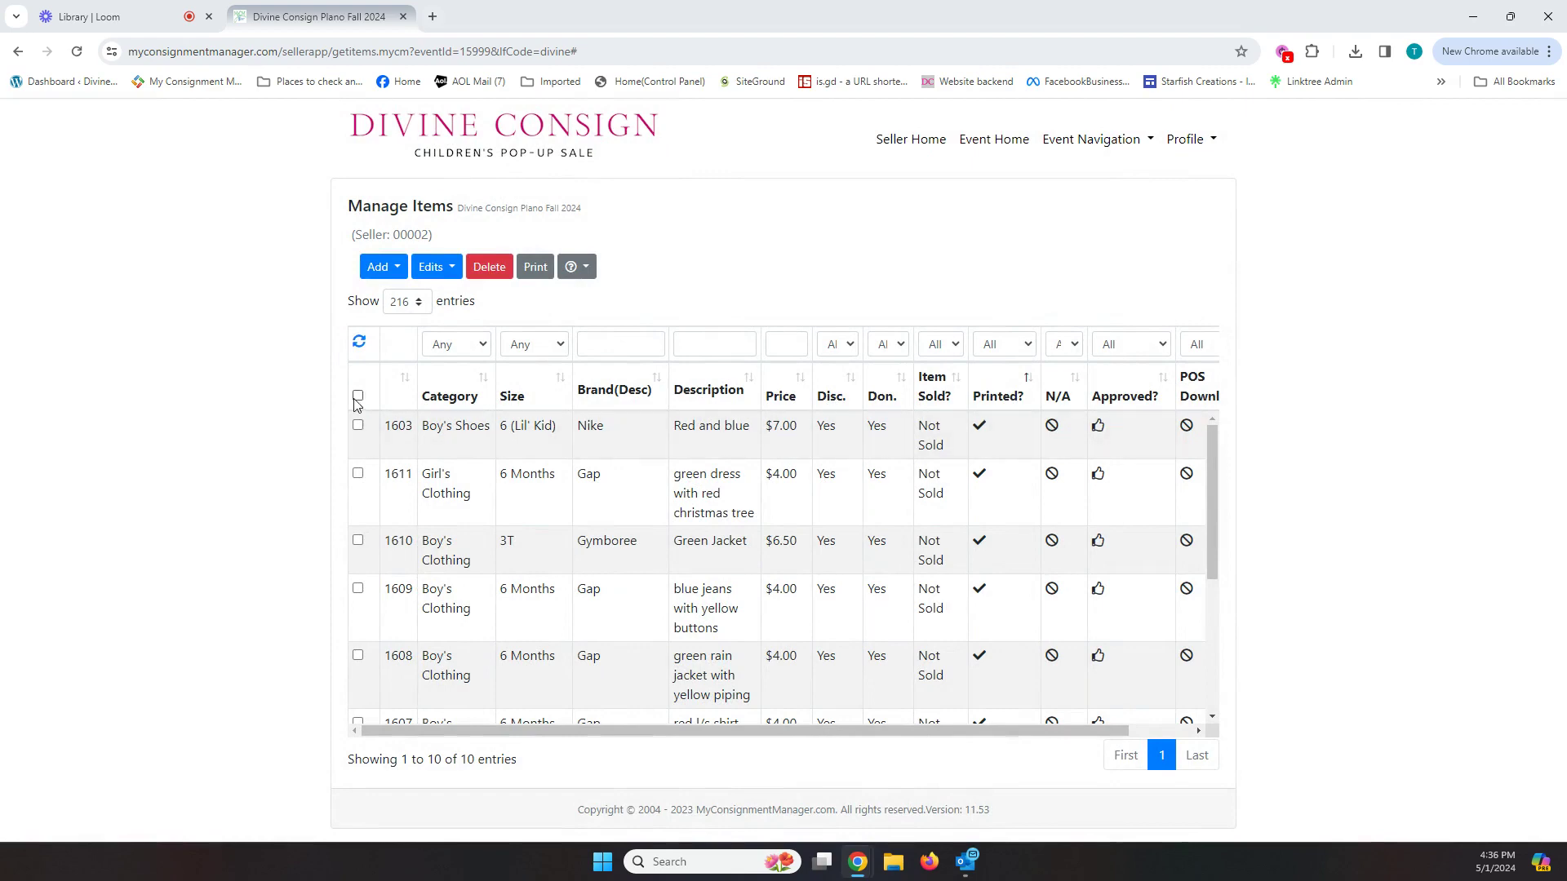
# Sort the inventory by ascending item number and check the number sequence through the list
pyautogui.click(411, 389)
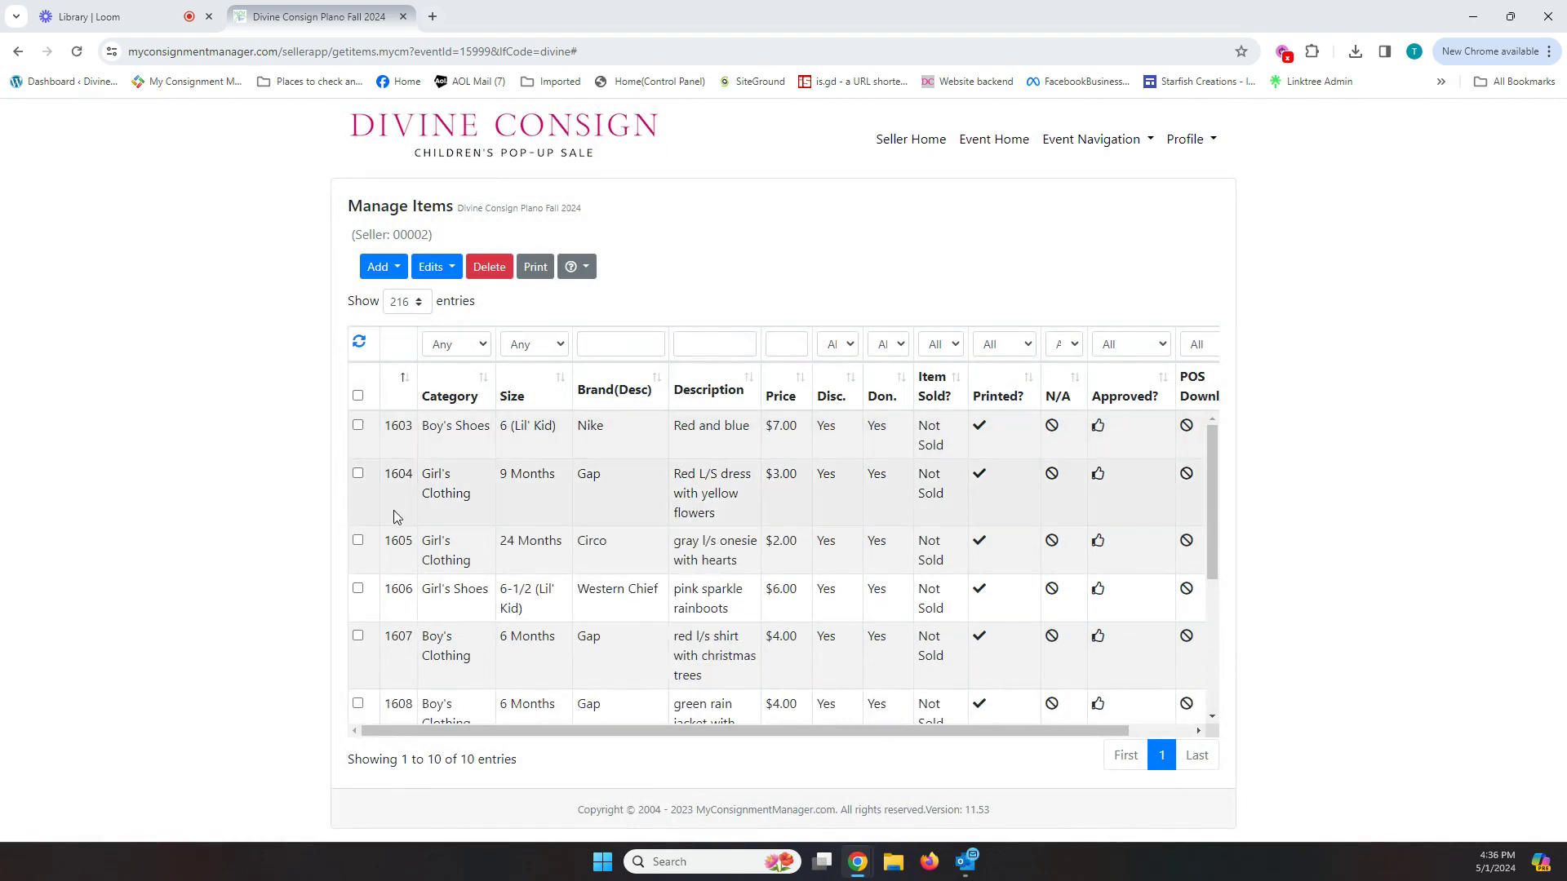
pyautogui.scroll(-2, 392, 530)
pyautogui.scroll(-1, 395, 532)
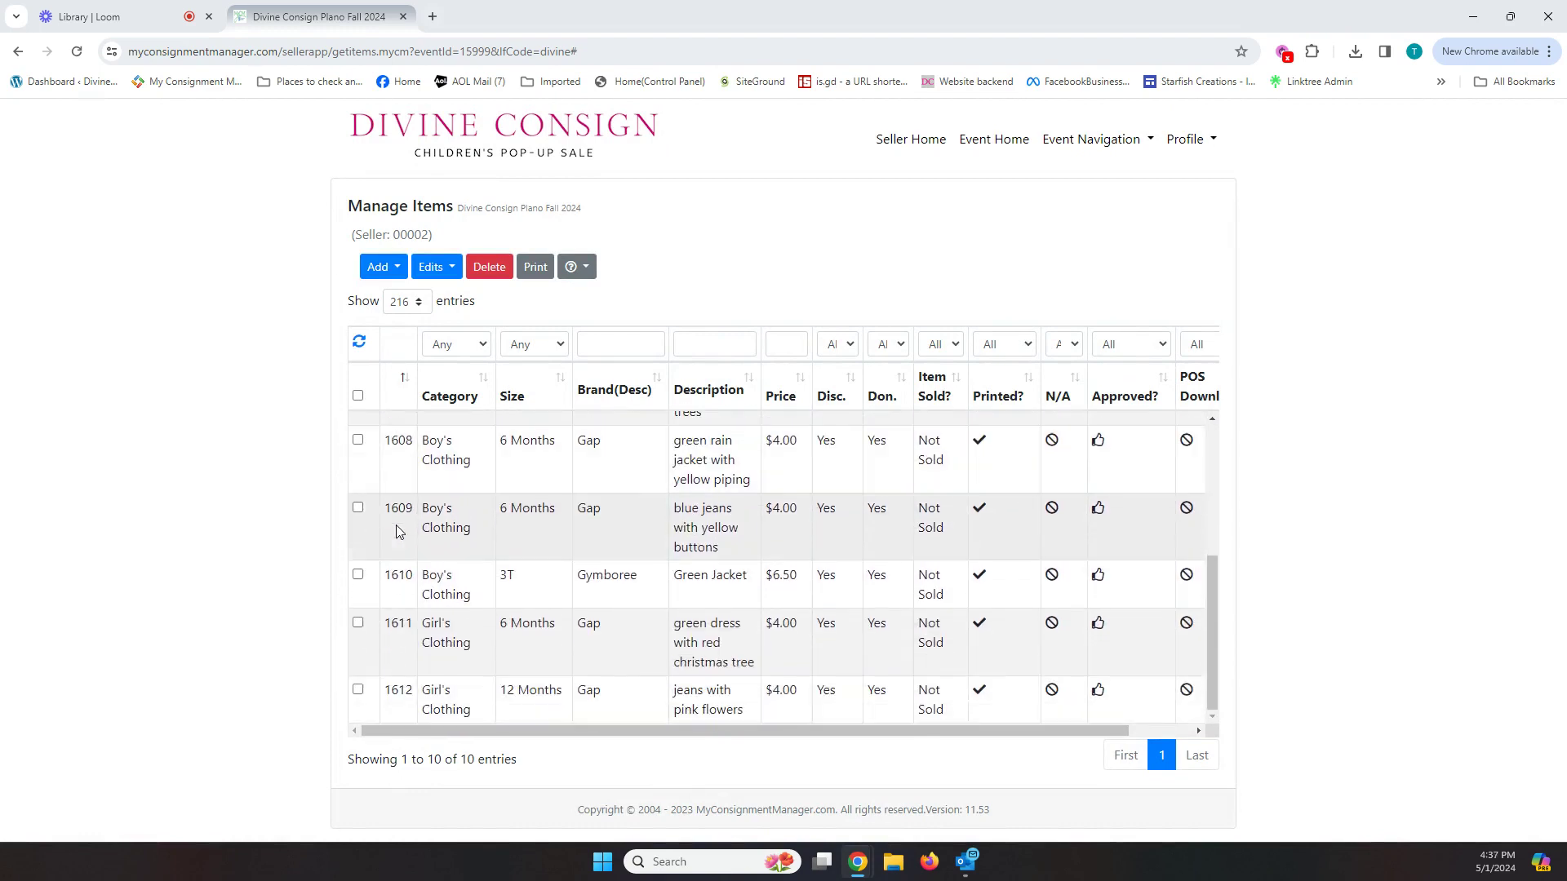
pyautogui.scroll(3, 398, 525)
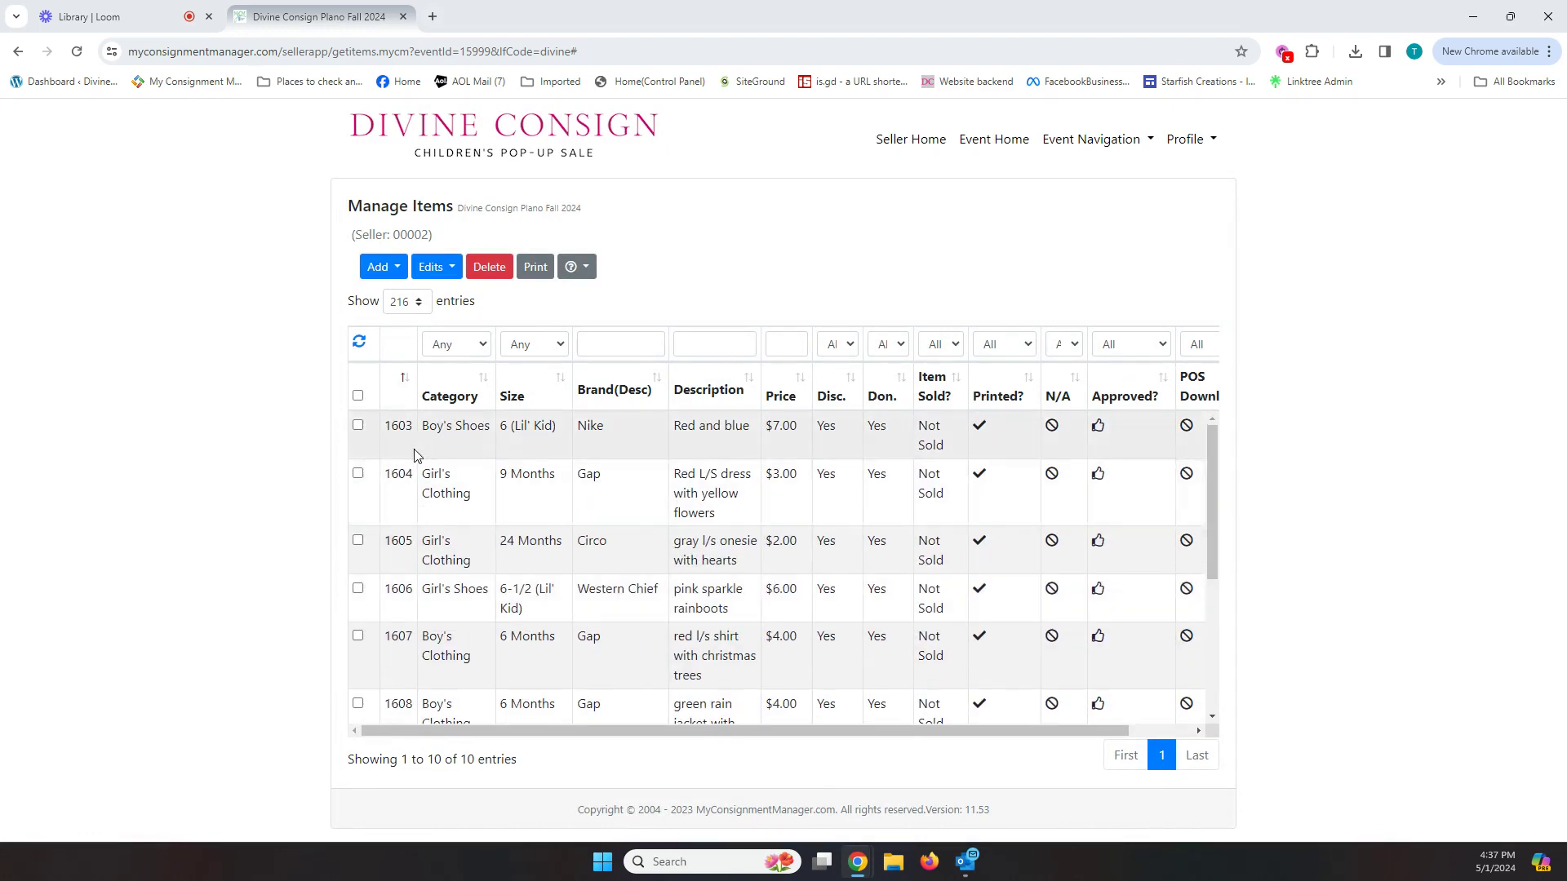
# Delete the Red L/S dress with yellow flowers, item 1604, entering 1 as the item count, and check the remaining item numbers
pyautogui.click(358, 473)
pyautogui.click(490, 268)
pyautogui.click(829, 325)
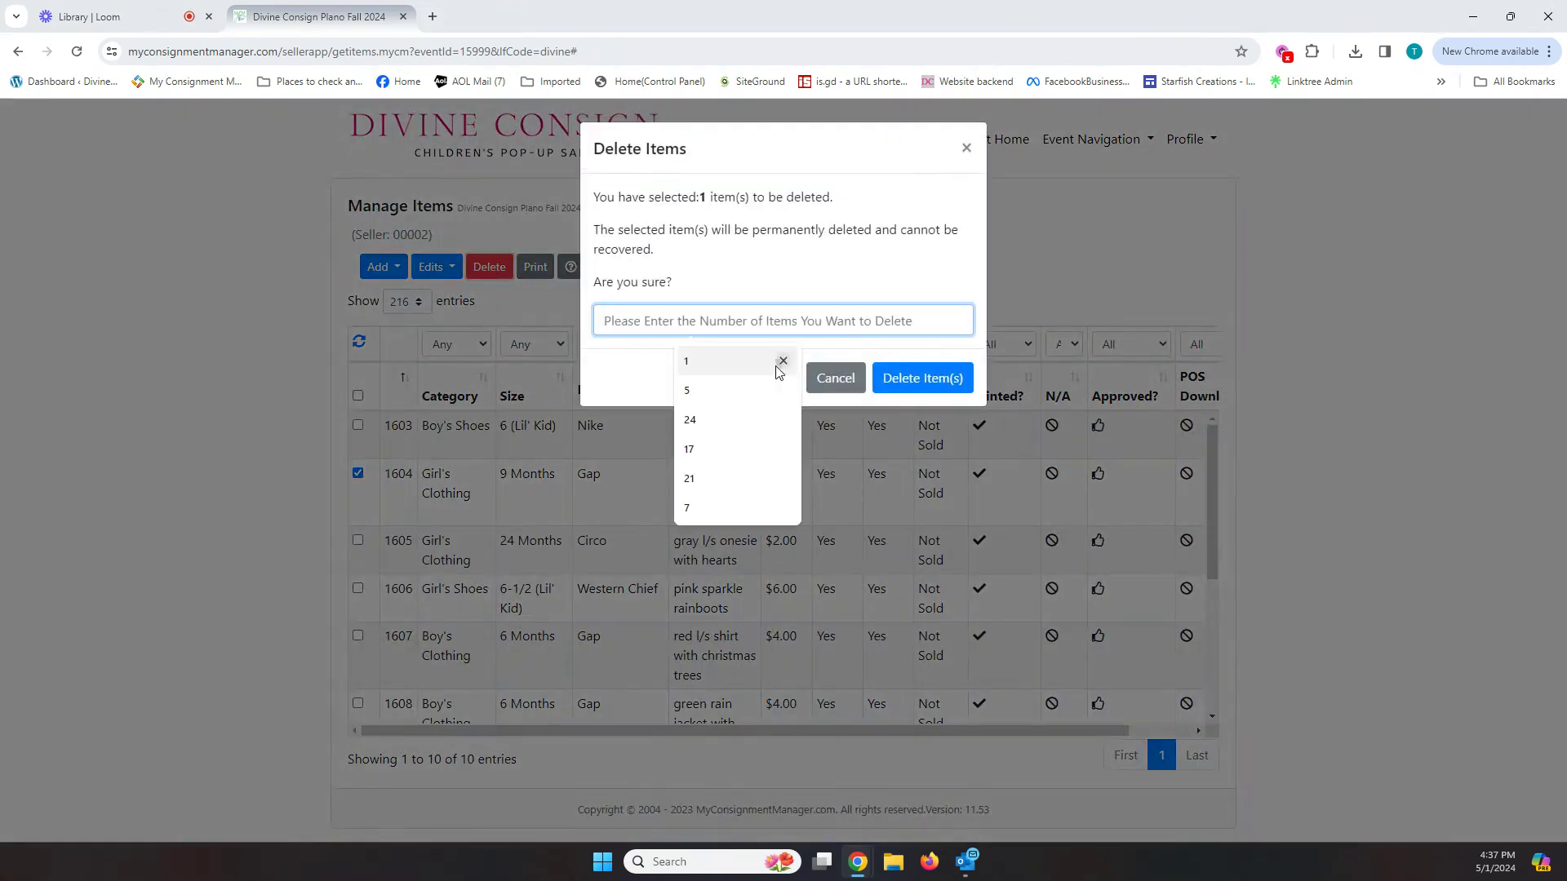
pyautogui.click(783, 360)
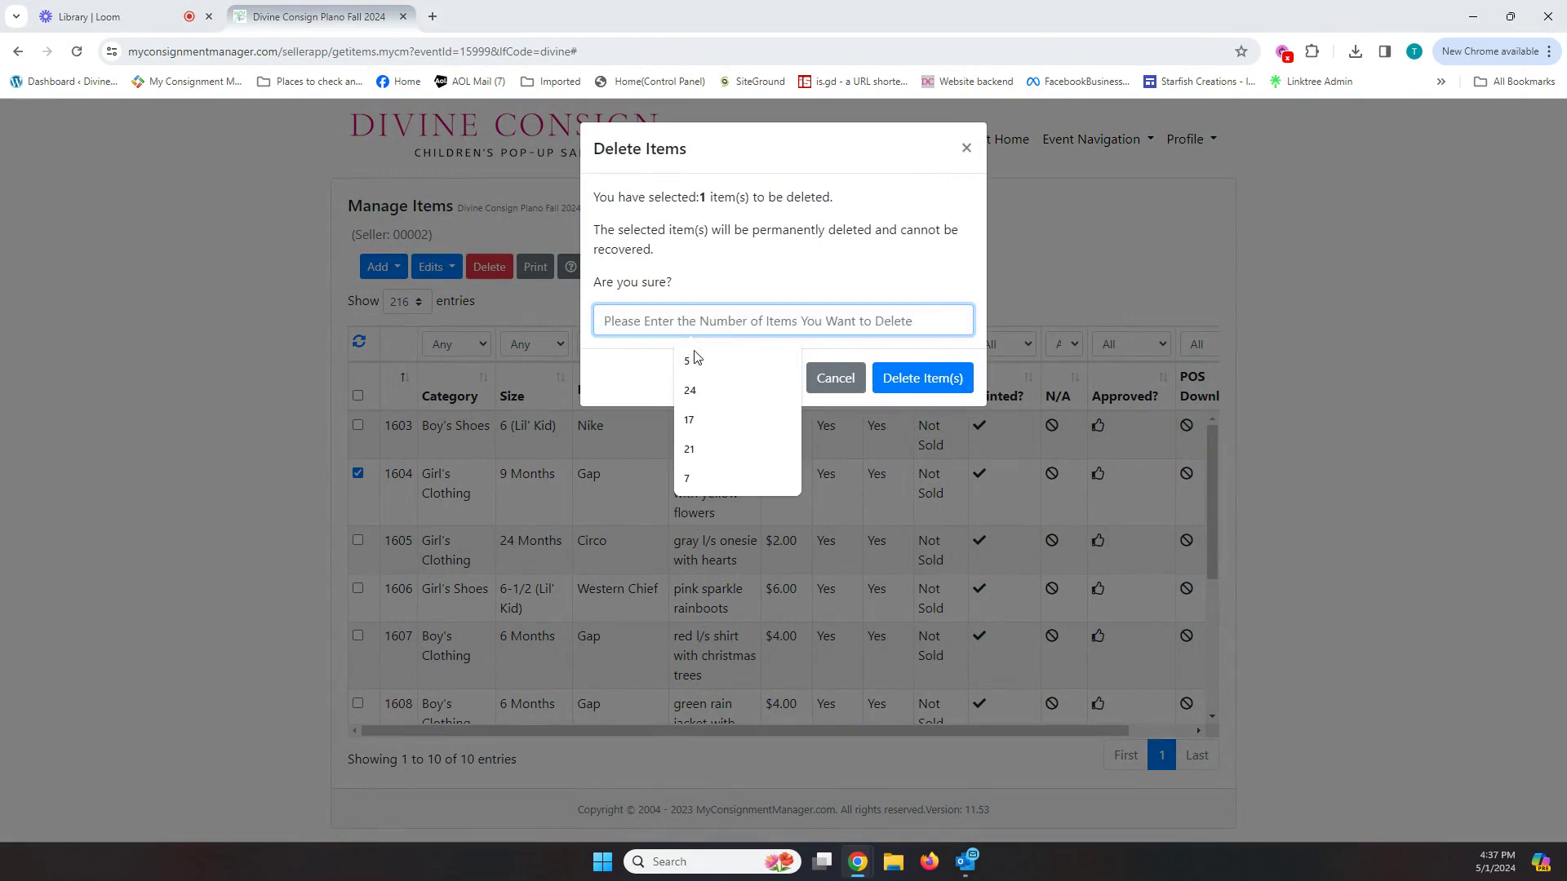
pyautogui.write('1')
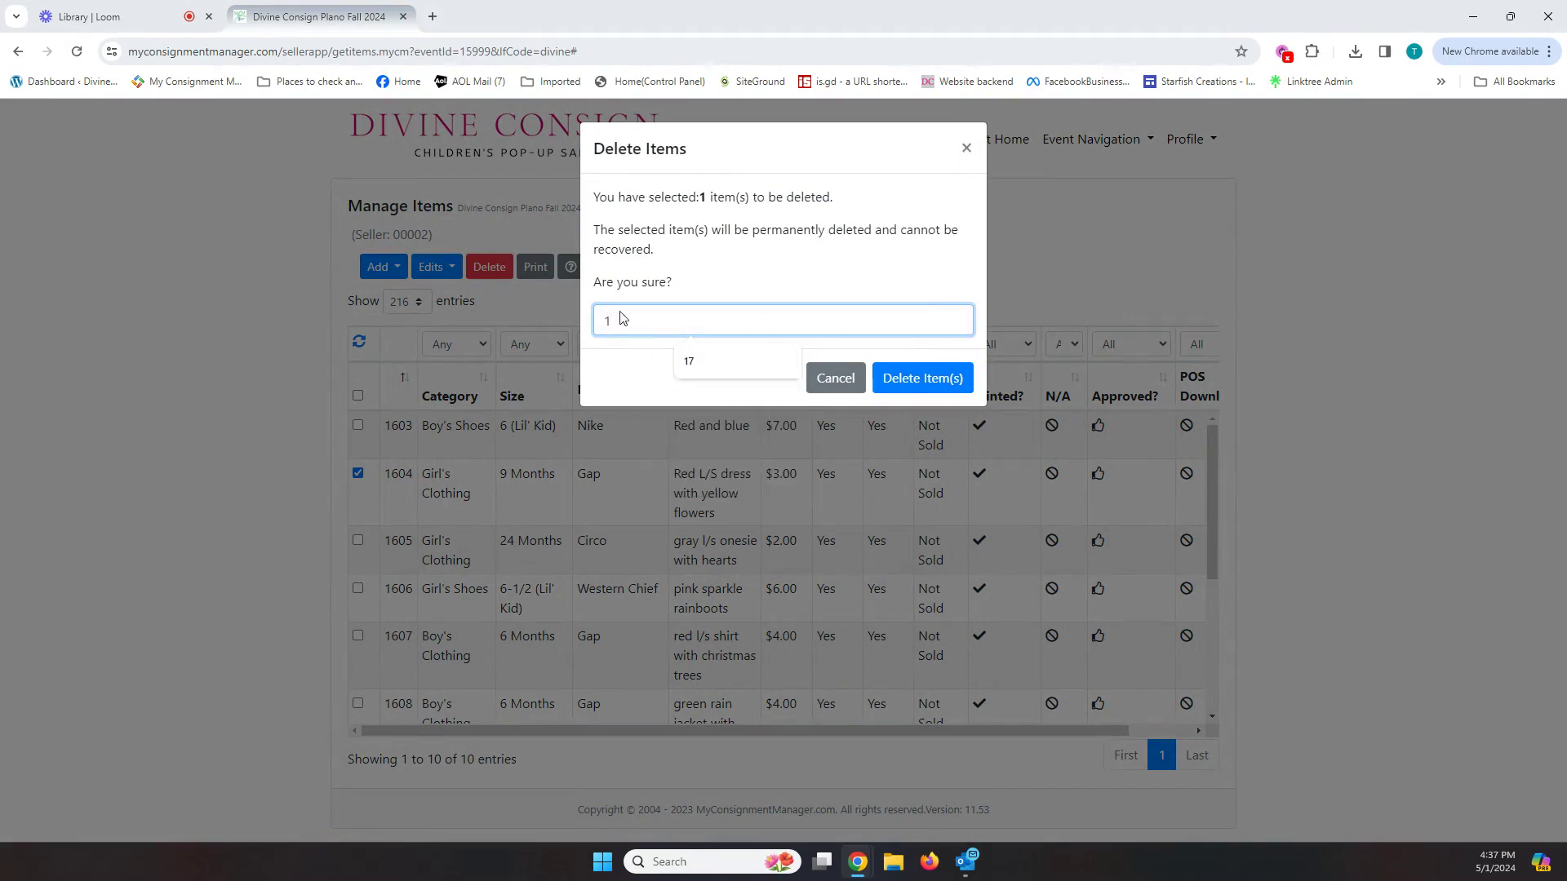
pyautogui.click(924, 379)
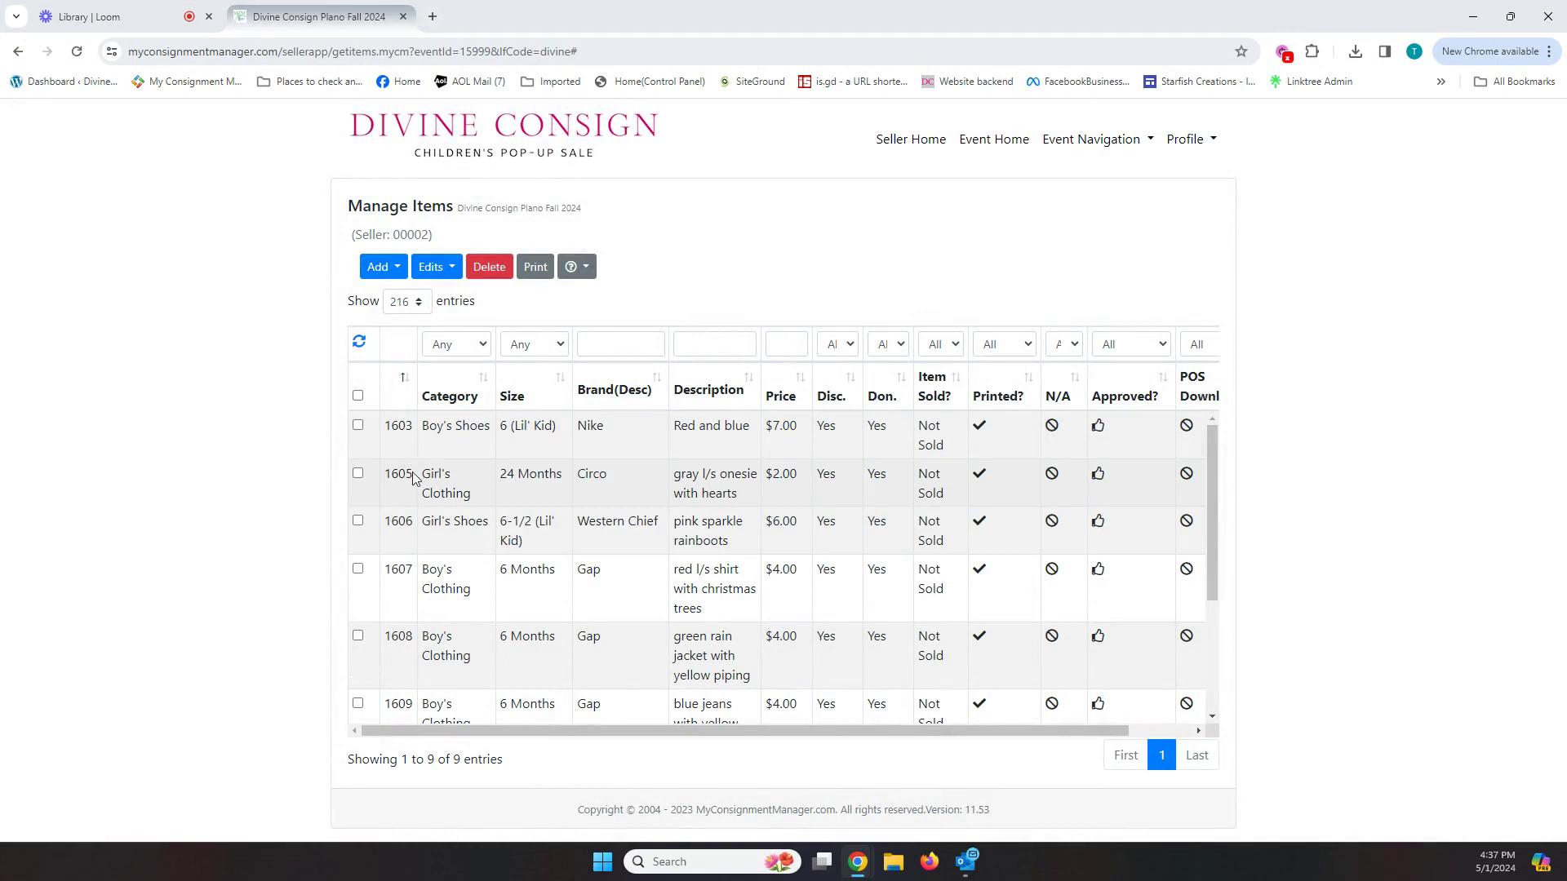
pyautogui.scroll(-3, 416, 481)
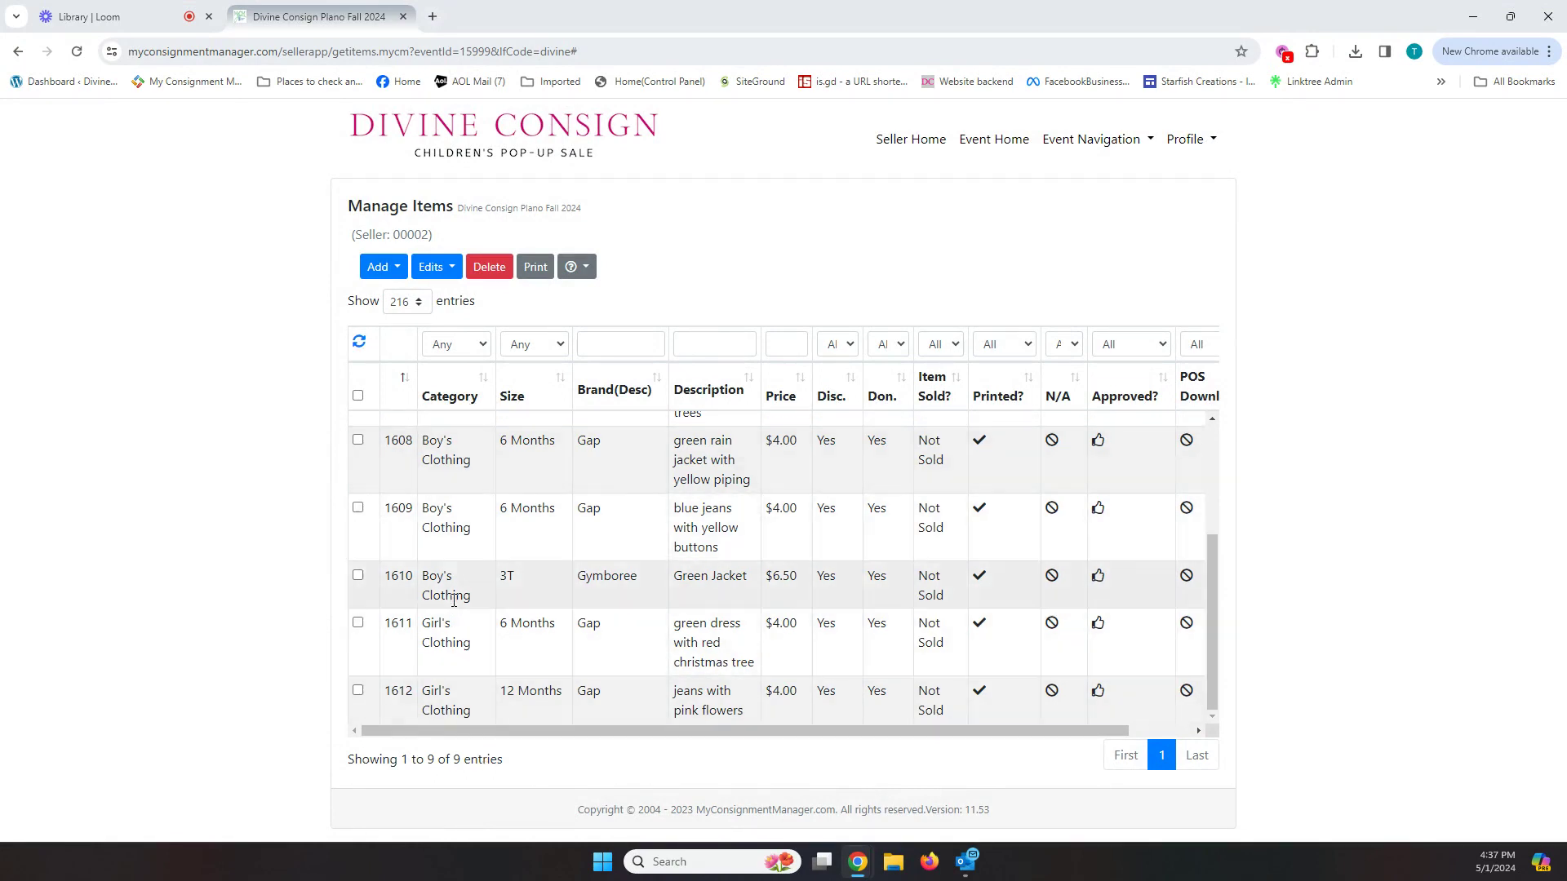
pyautogui.scroll(3, 454, 599)
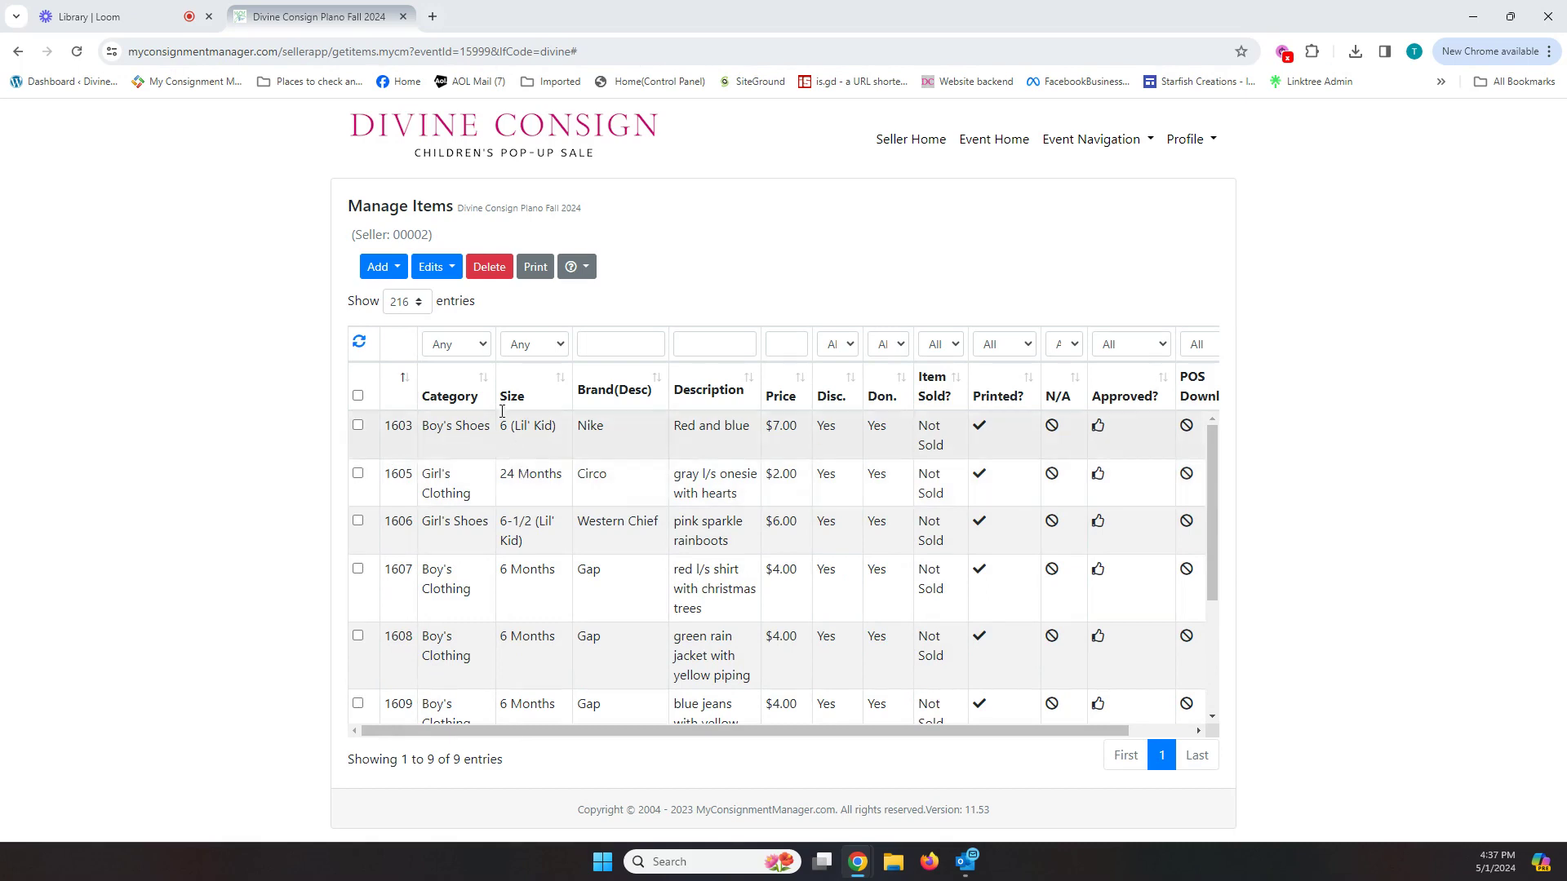
# Begin a new item using voice entry for Chrome desktop, with category Girl's Clothing and size 4
pyautogui.click(381, 270)
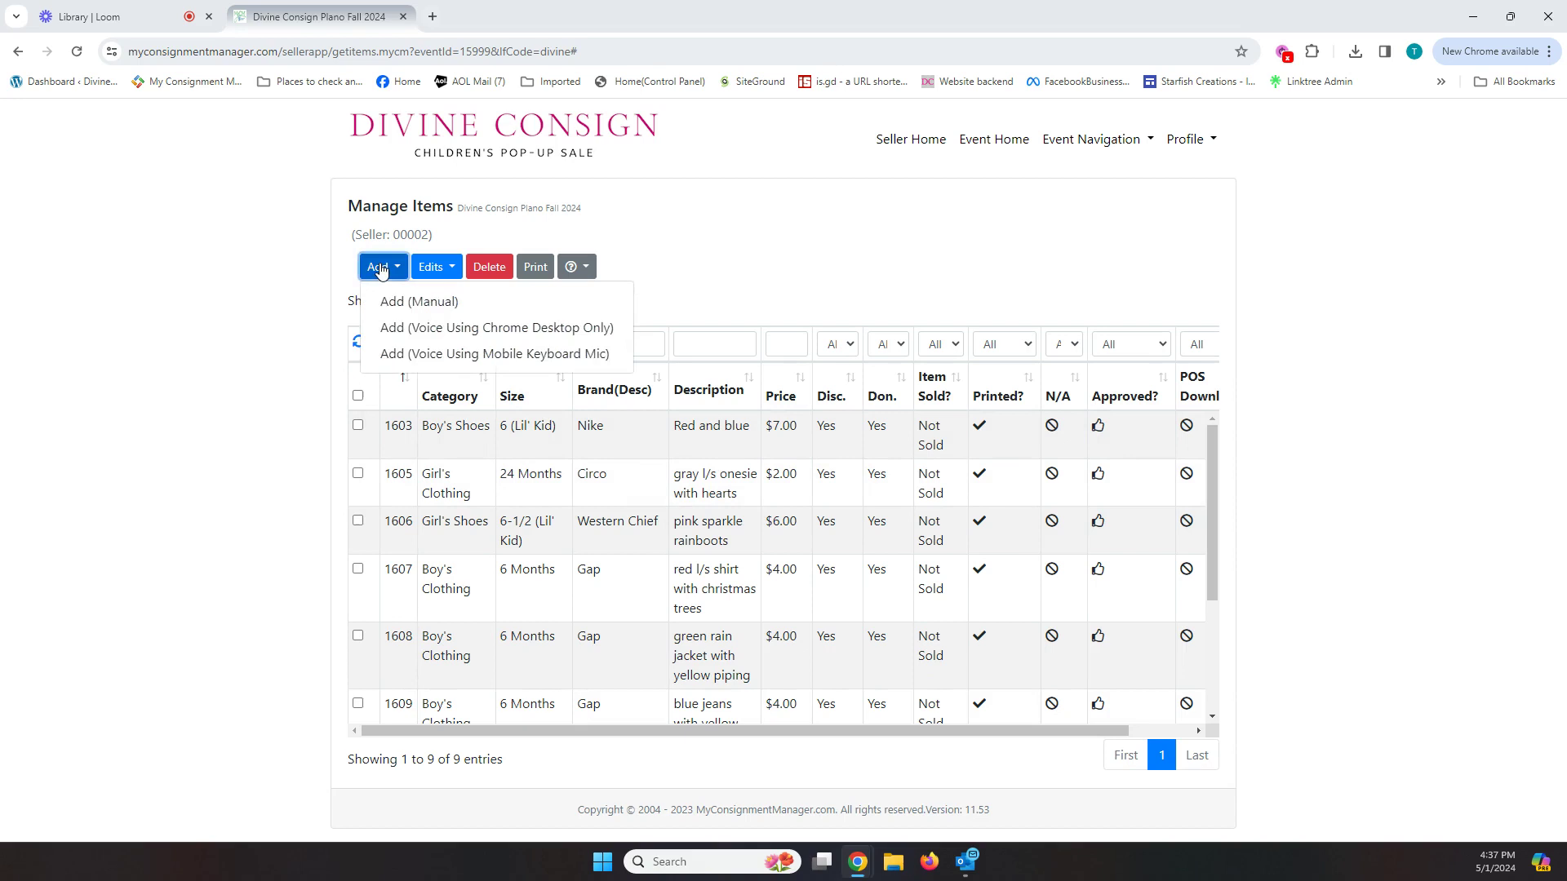
pyautogui.click(472, 329)
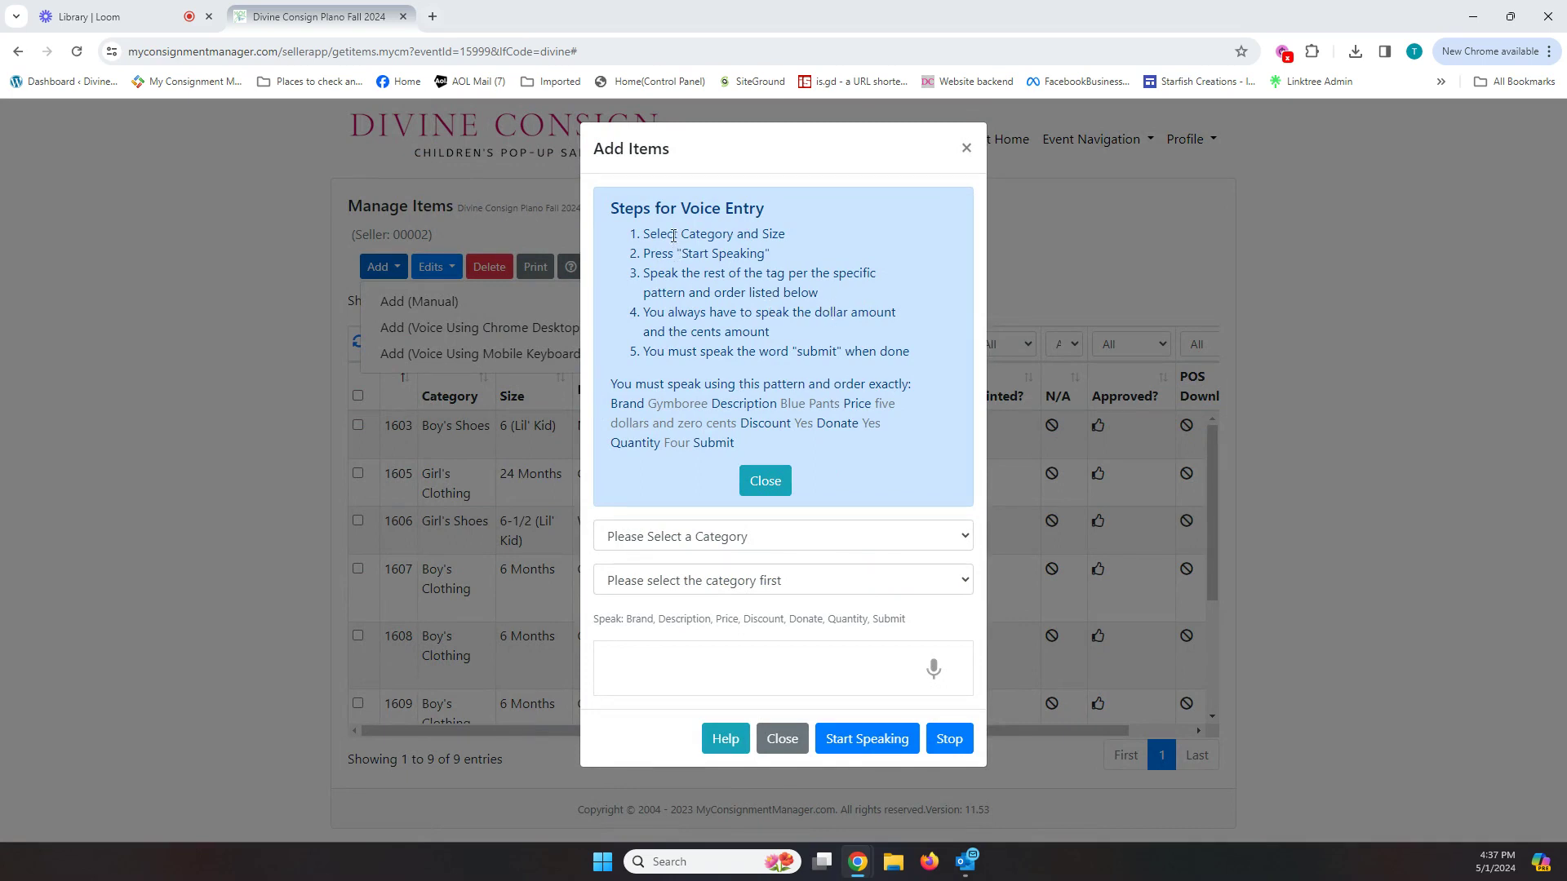
pyautogui.click(759, 539)
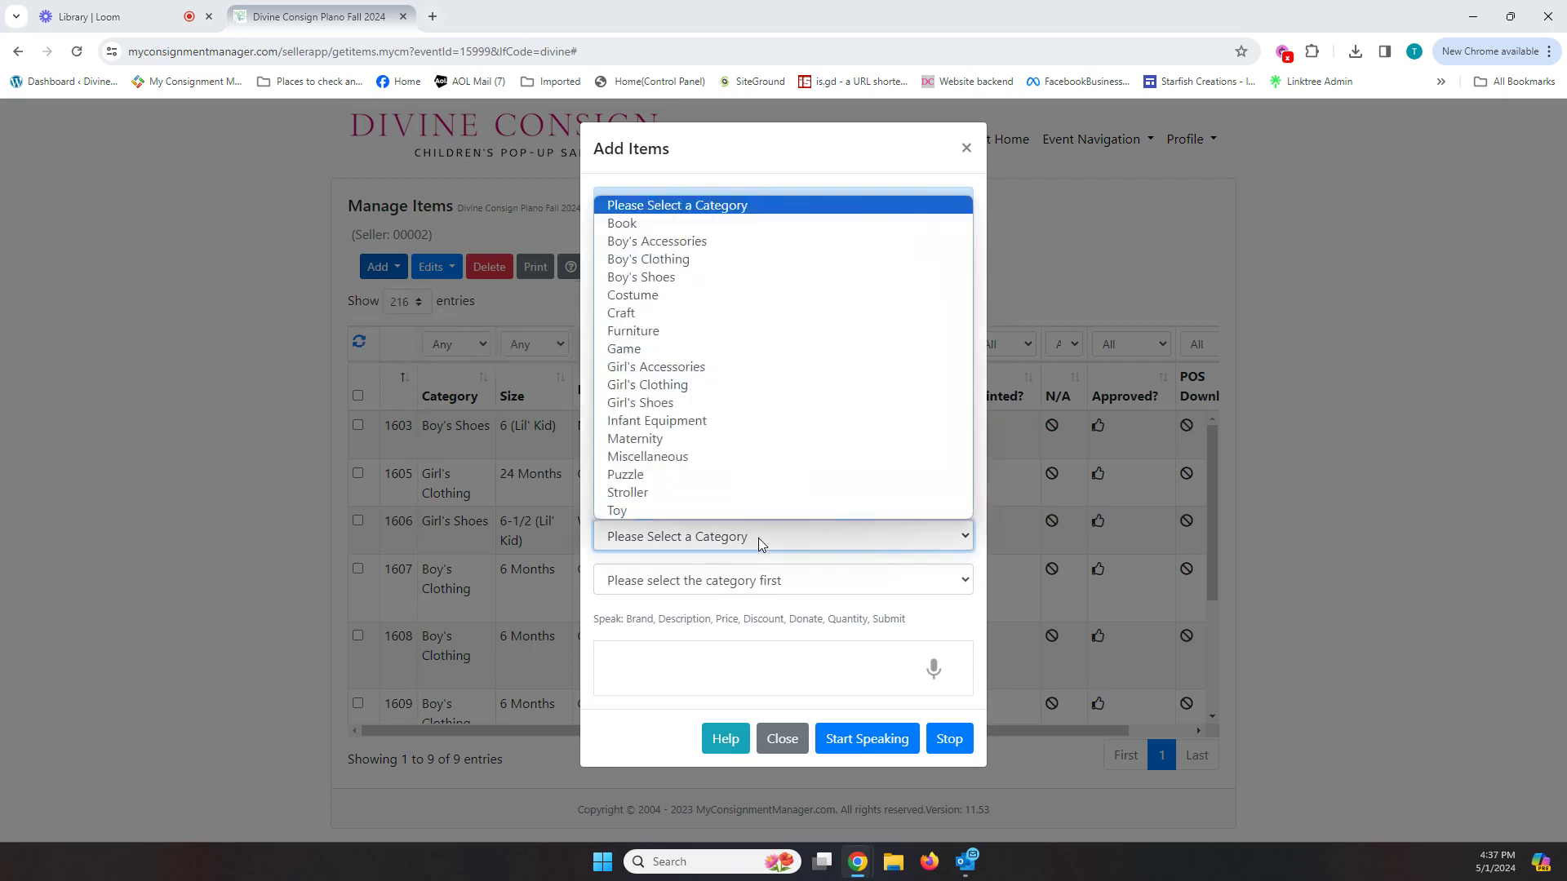
pyautogui.click(689, 384)
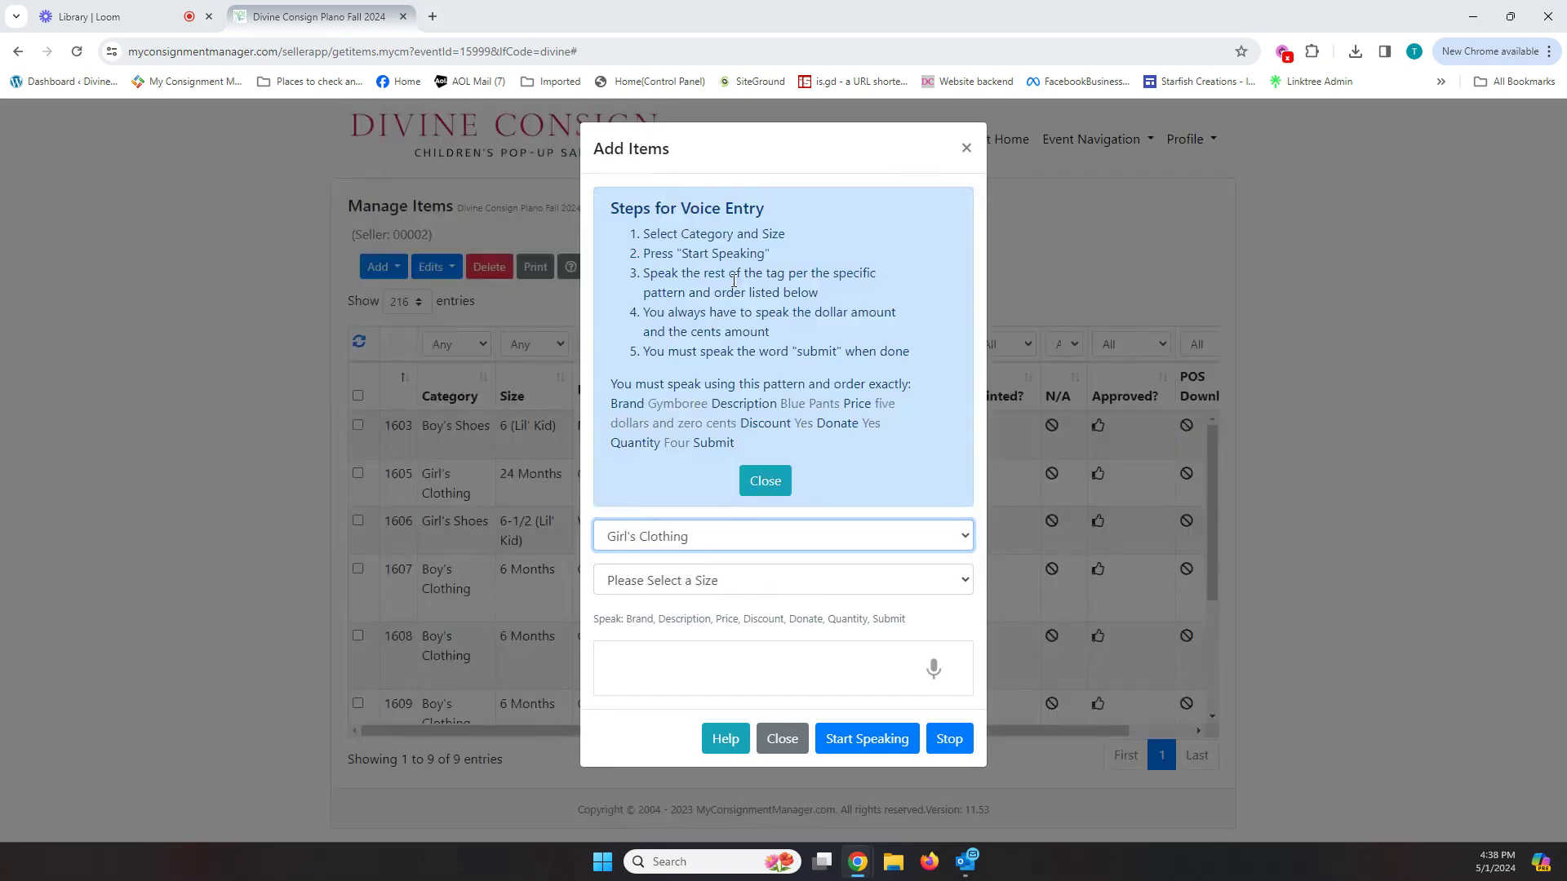
pyautogui.click(682, 579)
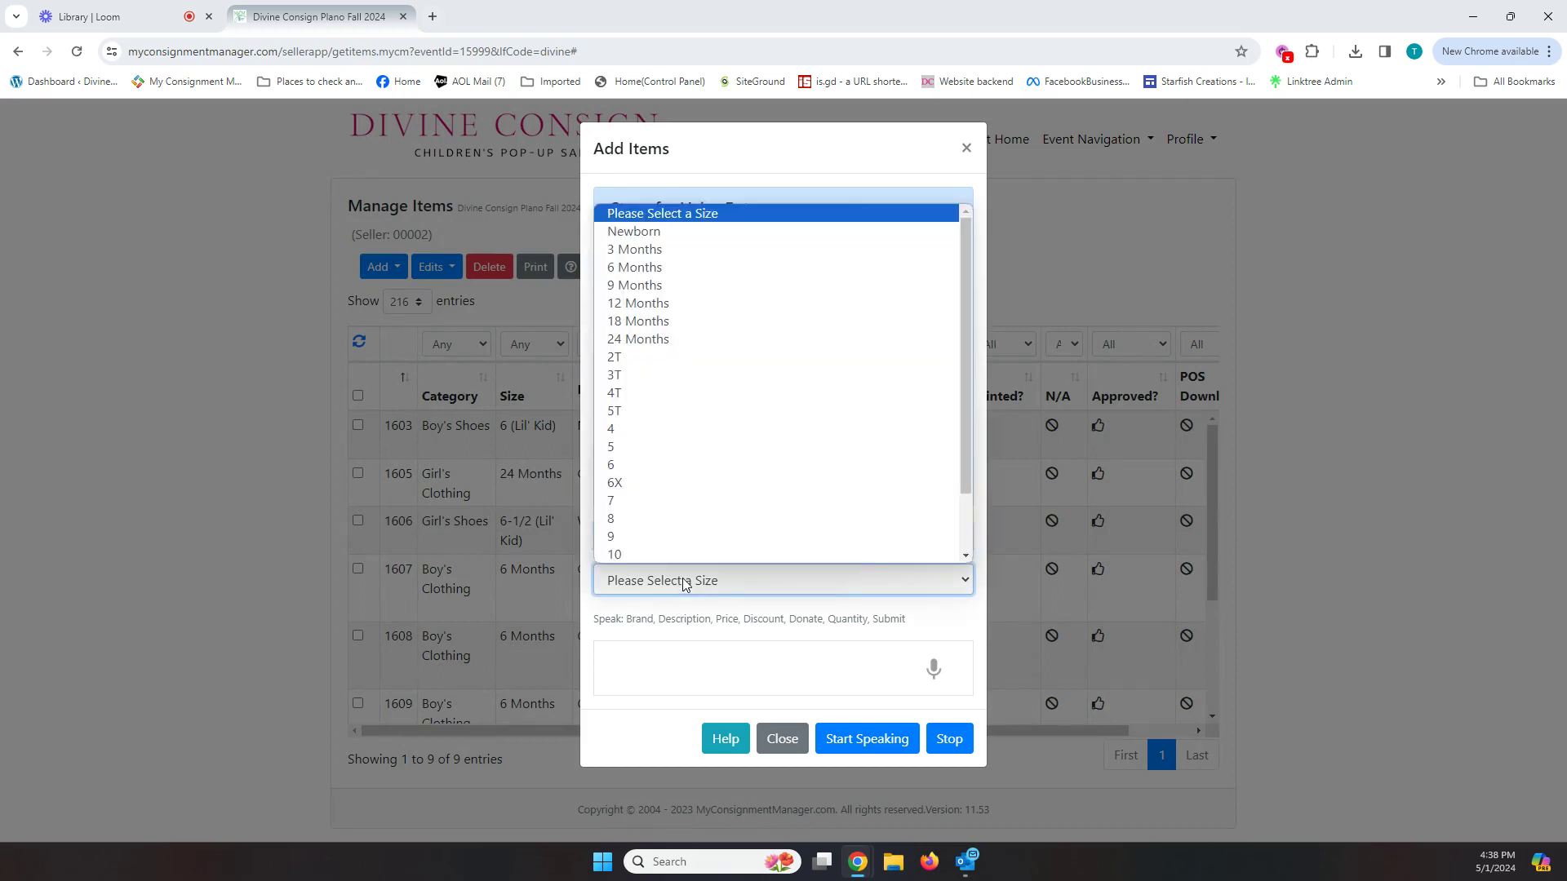
pyautogui.click(661, 428)
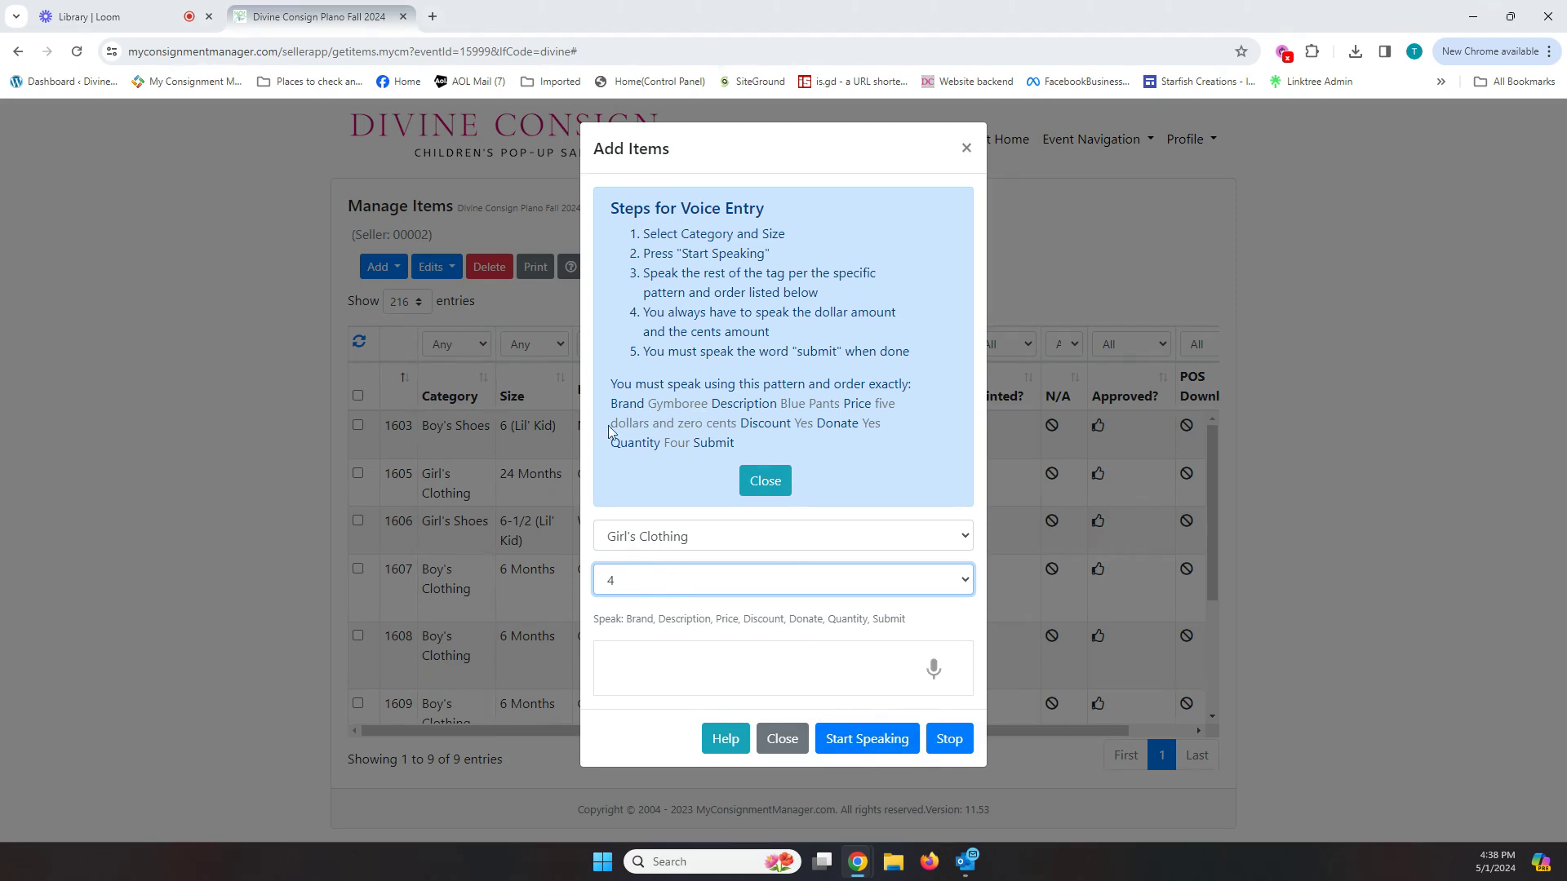
# Dictate and submit a Gap yellow raincoat at 5.50, discount Yes, donate Yes, quantity 1, and check the new item in the inventory
pyautogui.click(854, 744)
pyautogui.click(855, 743)
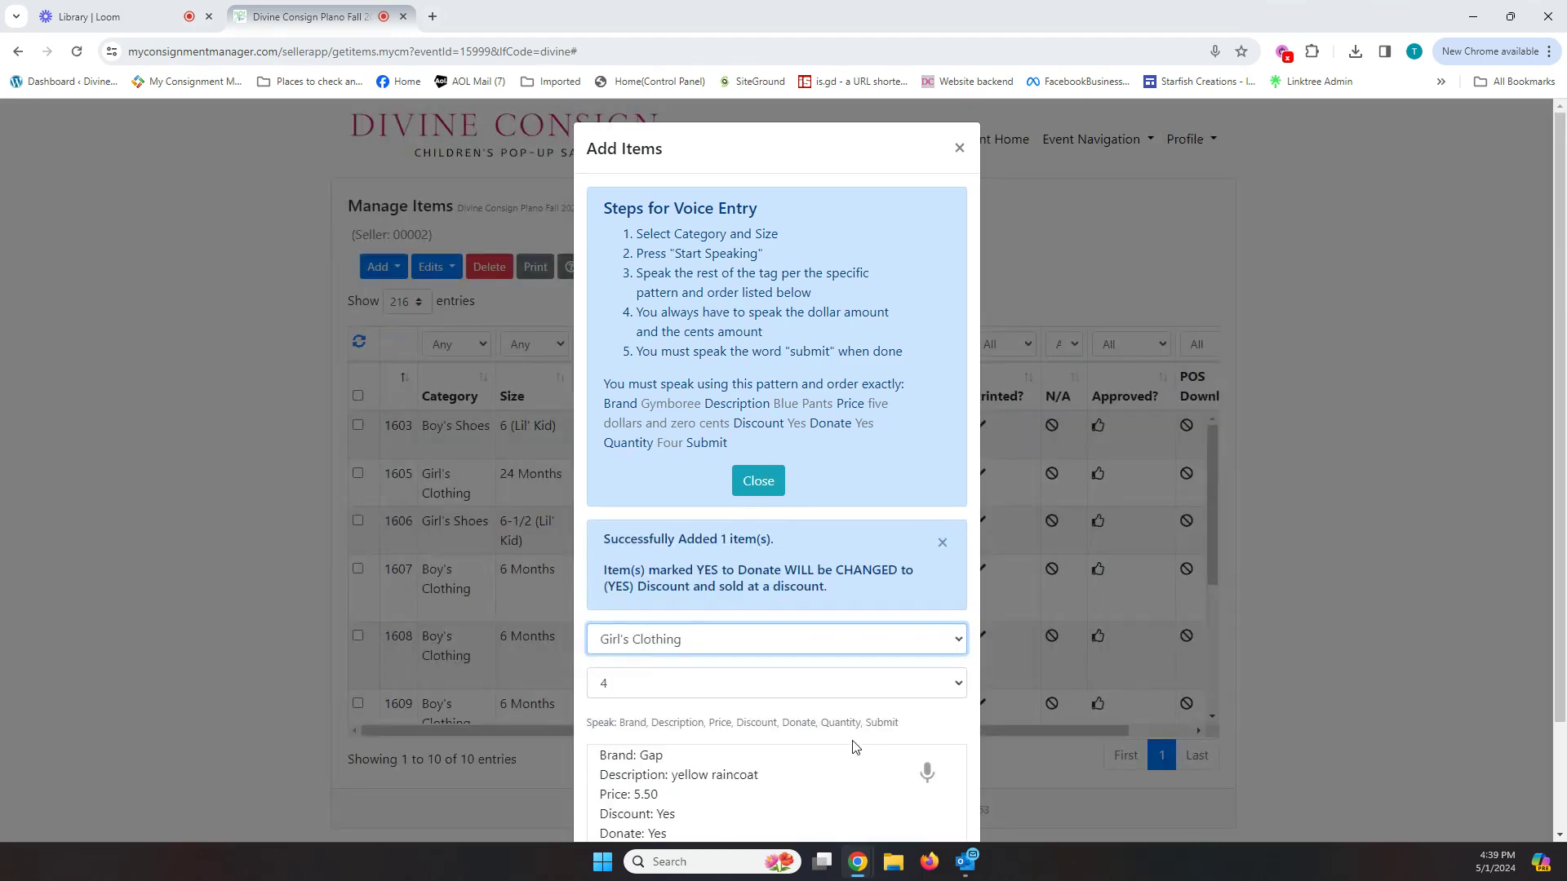
pyautogui.scroll(-2, 836, 664)
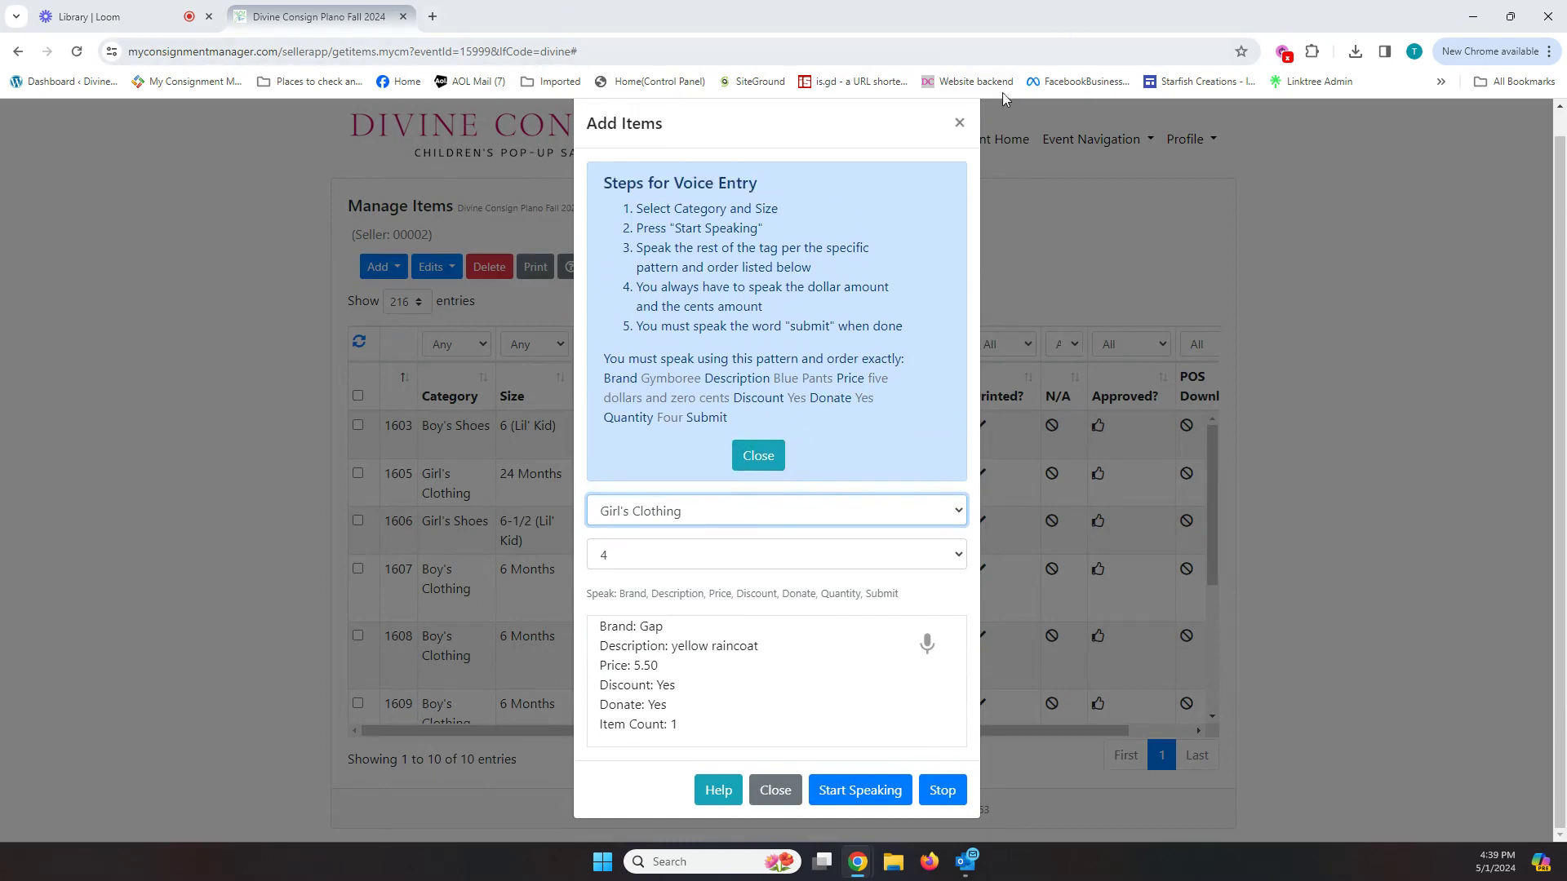
pyautogui.click(960, 124)
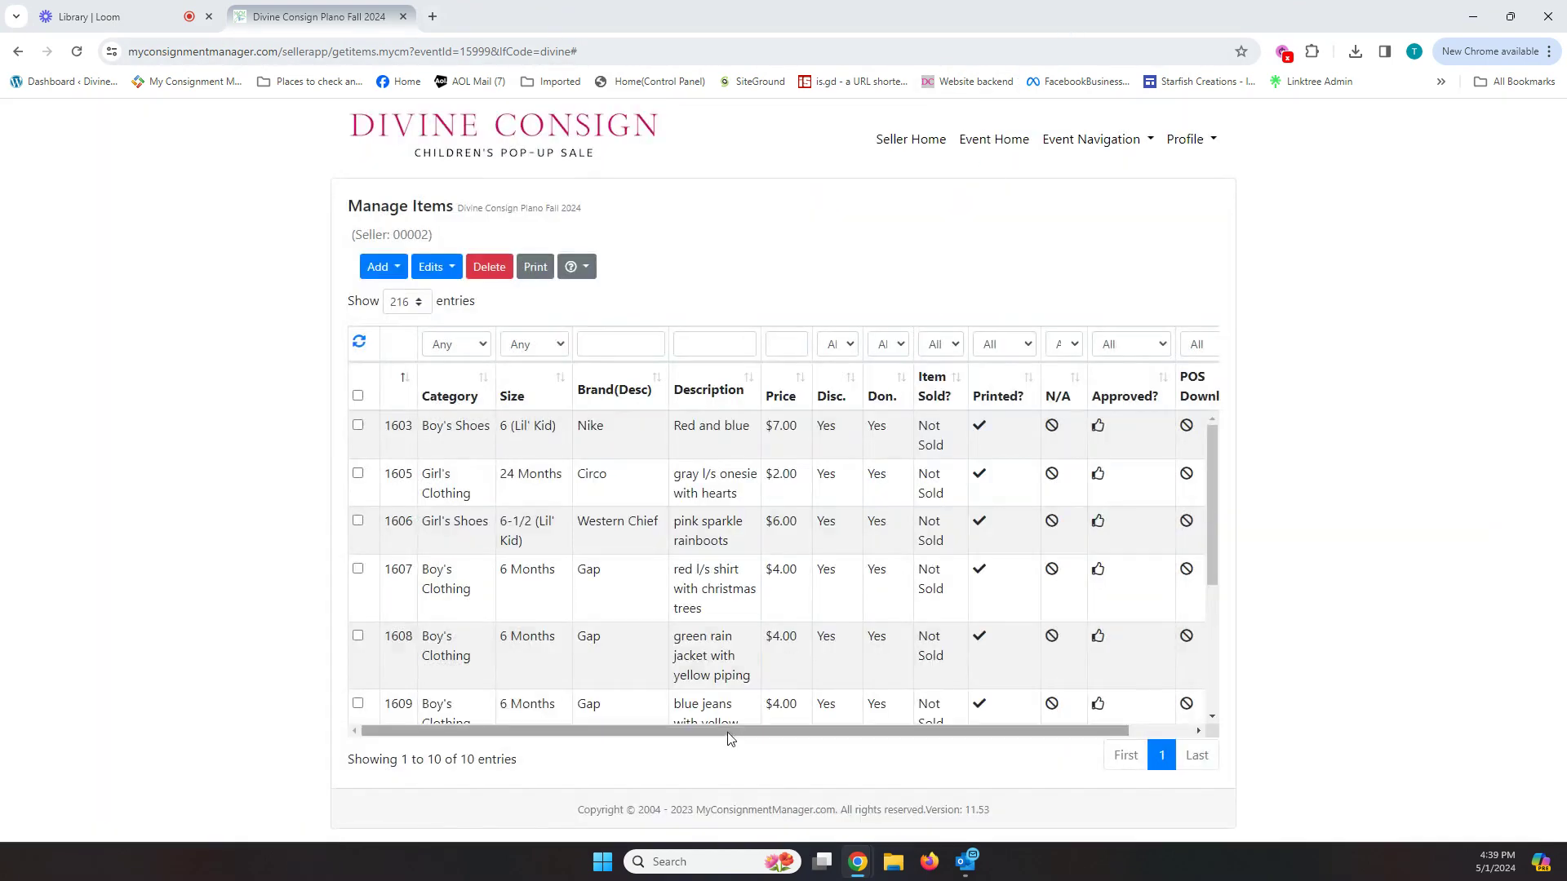
pyautogui.scroll(-3, 681, 653)
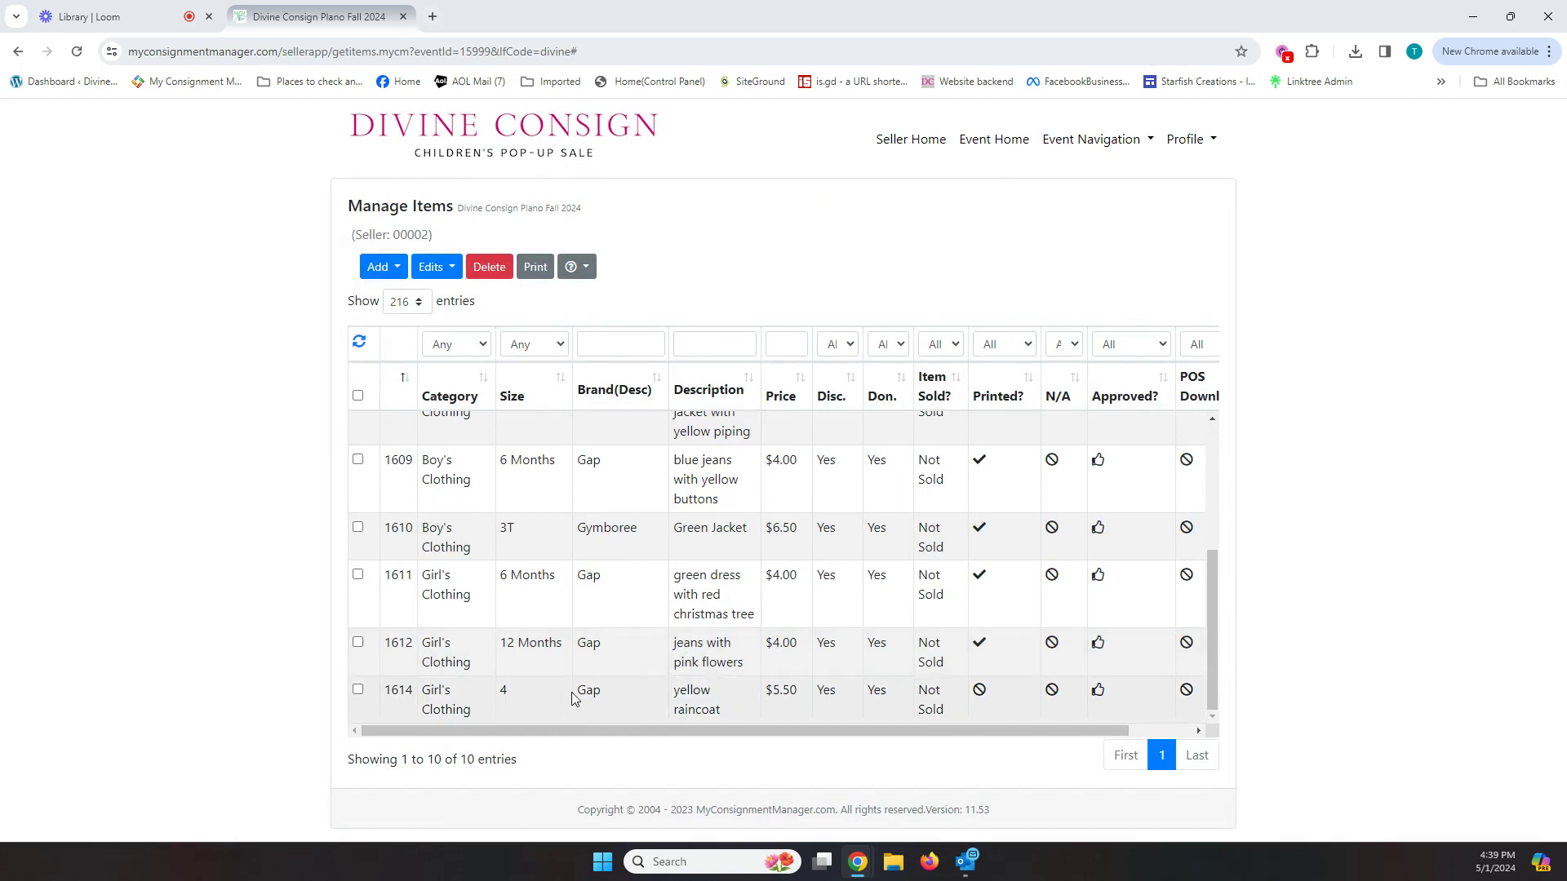